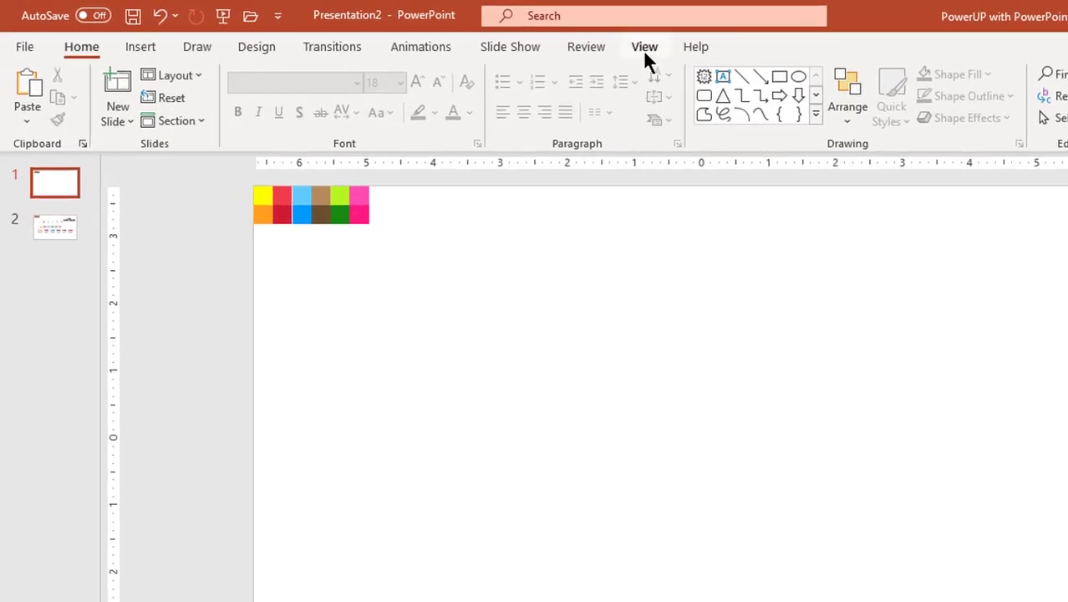
# - Show the guides and give slide 1 a centred radial gradient background
pyautogui.click(645, 49)
pyautogui.click(422, 122)
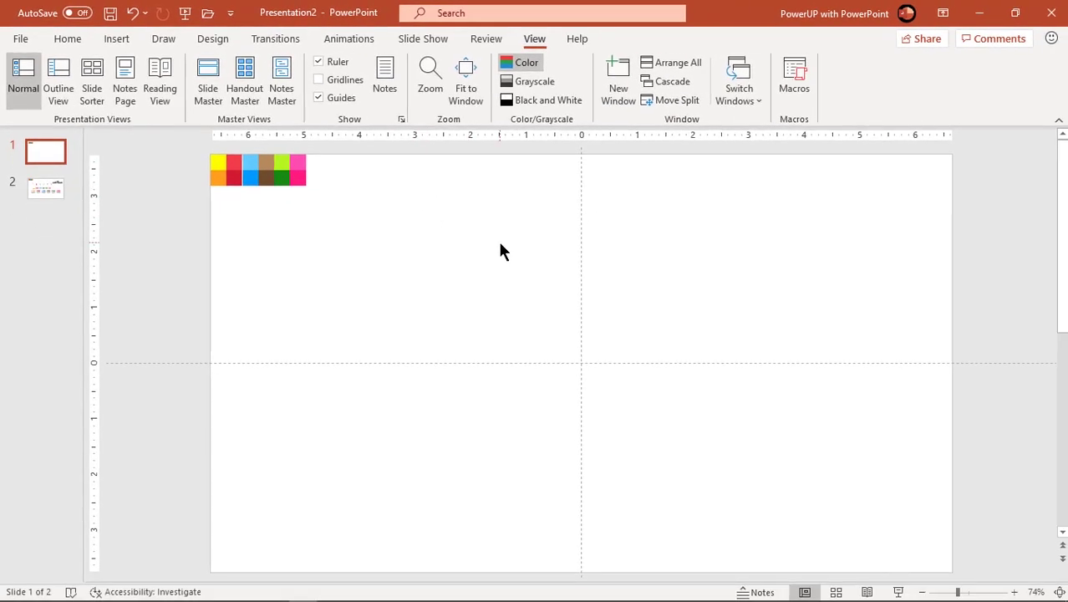
pyautogui.rightClick(502, 252)
pyautogui.click(558, 398)
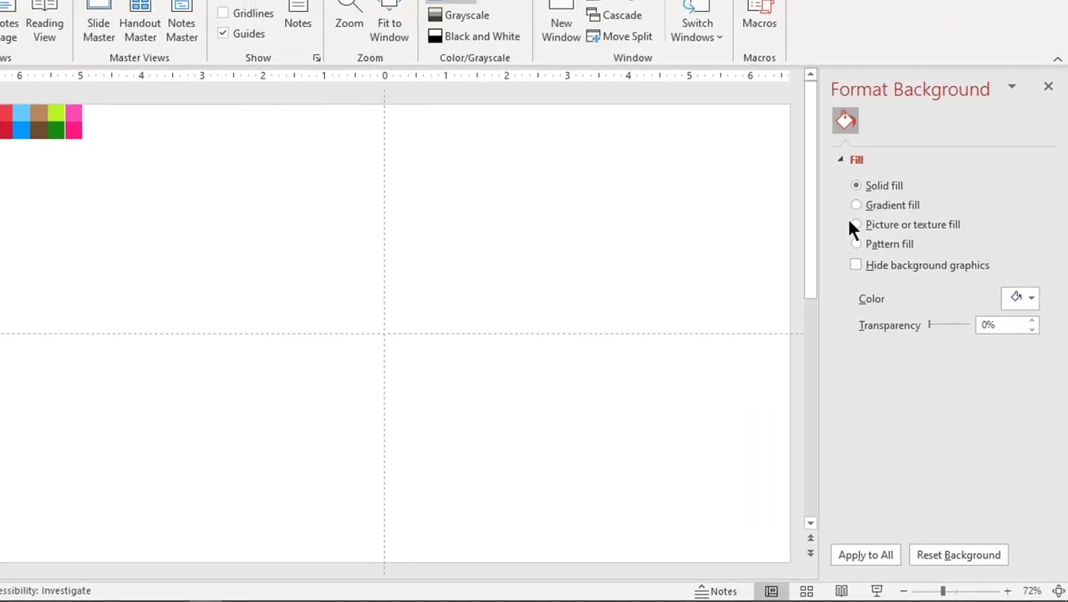
pyautogui.click(881, 251)
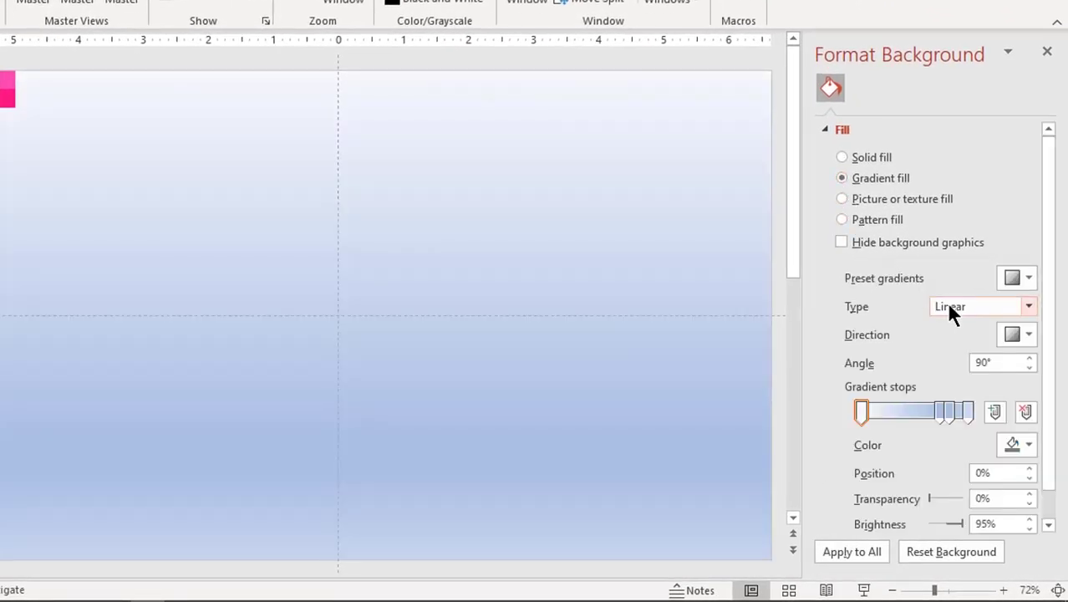
pyautogui.click(973, 307)
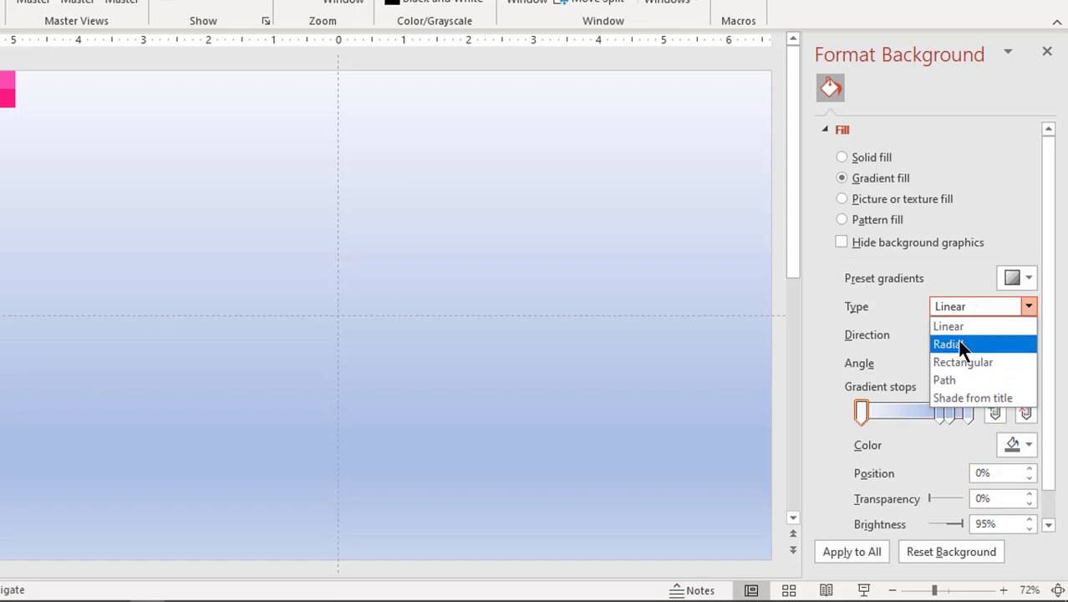
pyautogui.click(958, 338)
pyautogui.click(1014, 336)
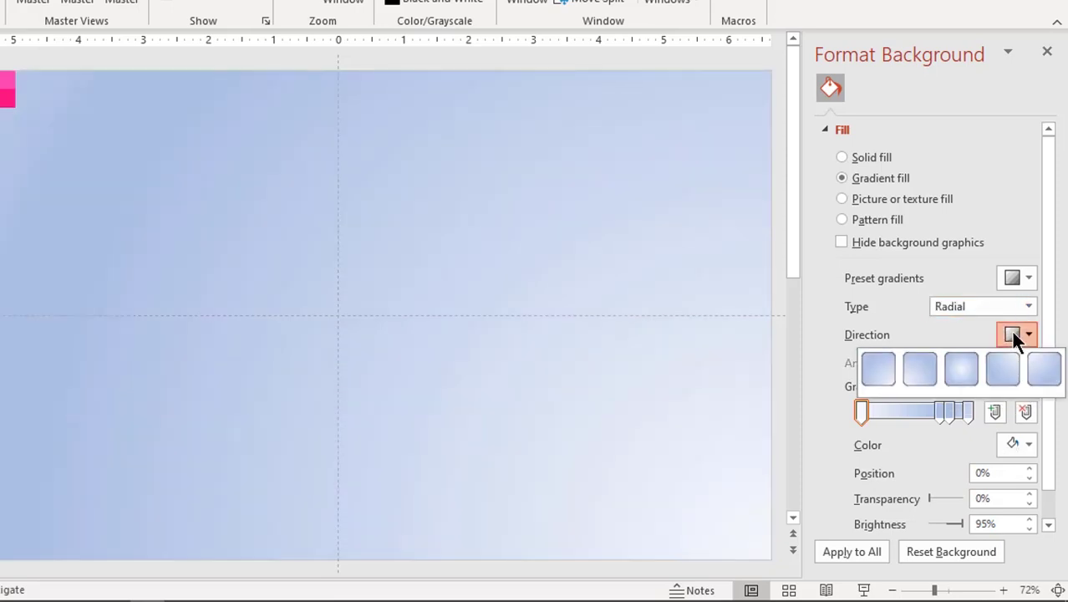
pyautogui.click(961, 370)
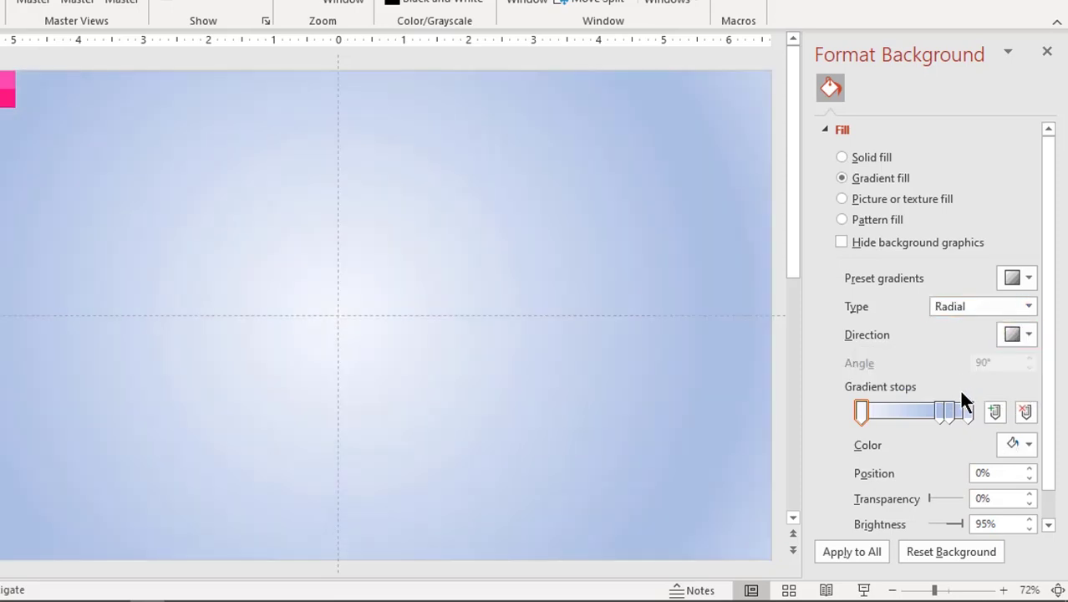
# - Cut the gradient to two stops, a light centre colour and light grey at 100%
pyautogui.click(968, 412)
pyautogui.click(1025, 413)
pyautogui.click(1025, 413)
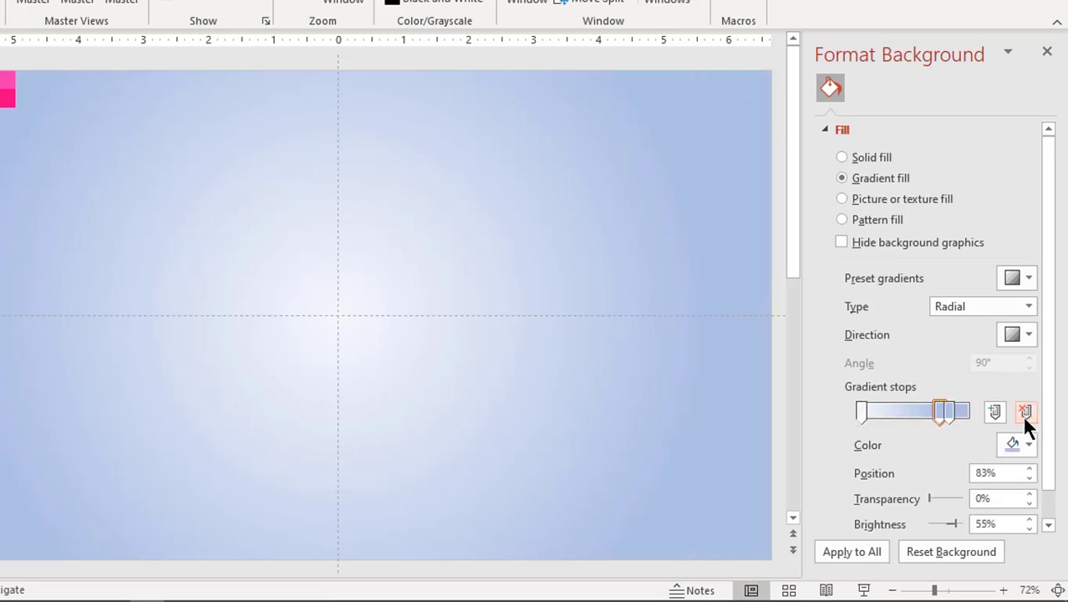
pyautogui.click(1025, 413)
pyautogui.click(861, 412)
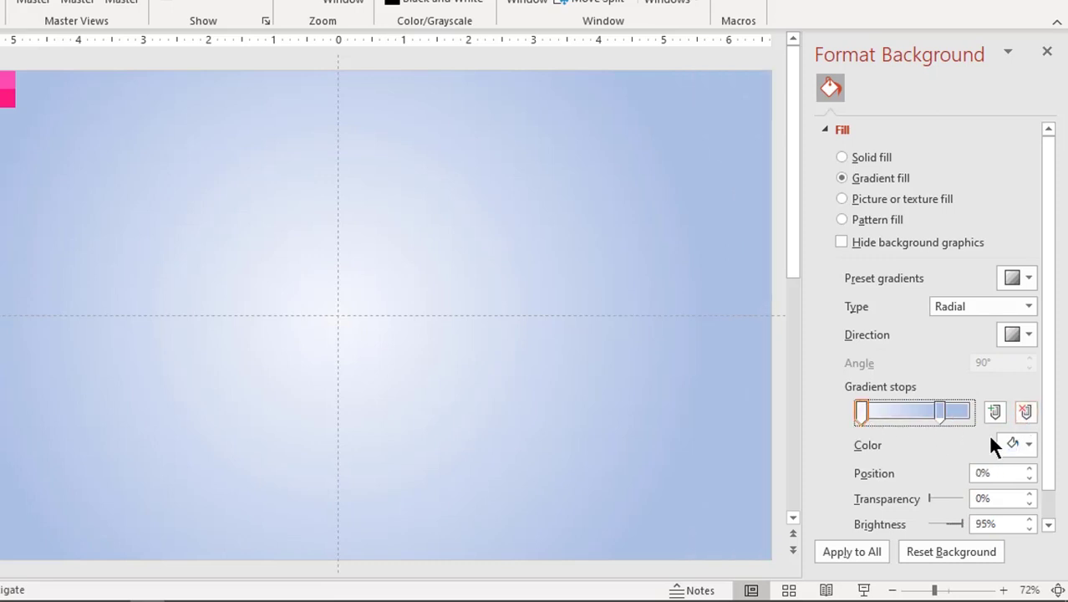
pyautogui.click(1028, 444)
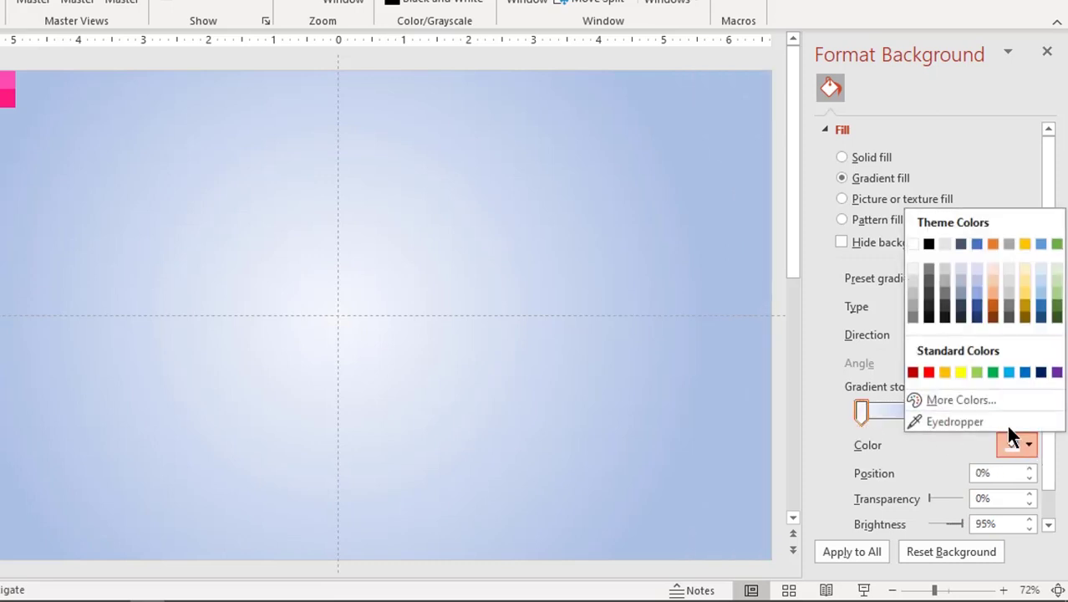
pyautogui.click(913, 271)
pyautogui.click(941, 411)
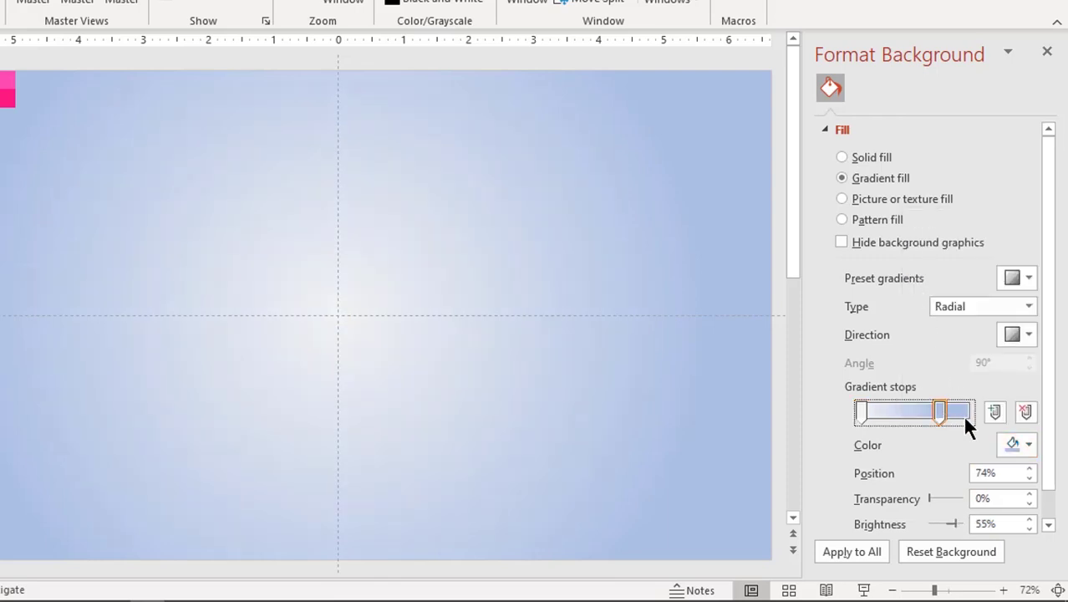
pyautogui.click(1014, 443)
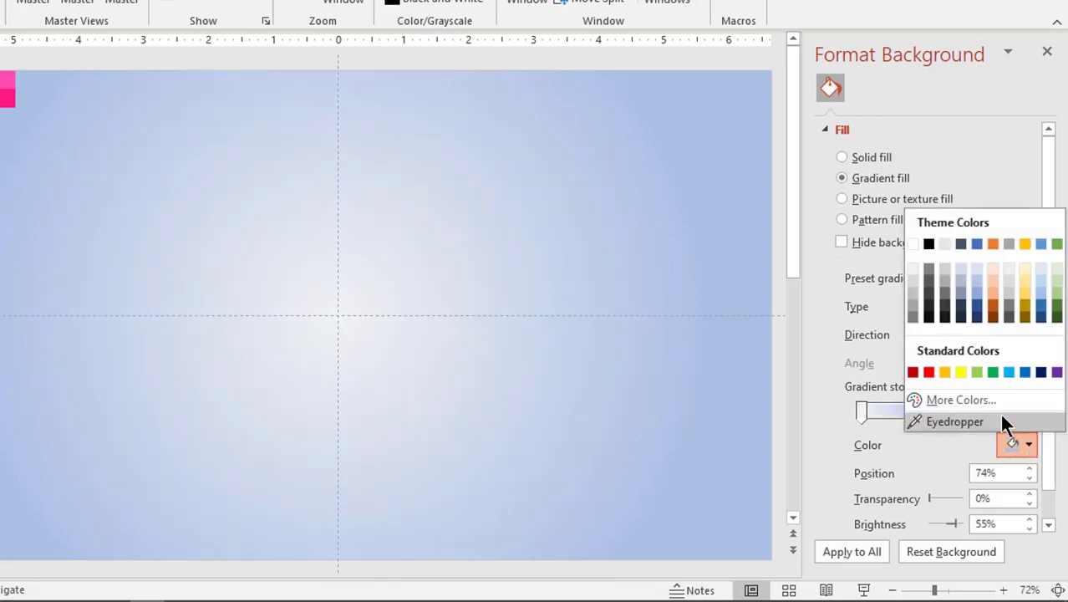
pyautogui.click(943, 272)
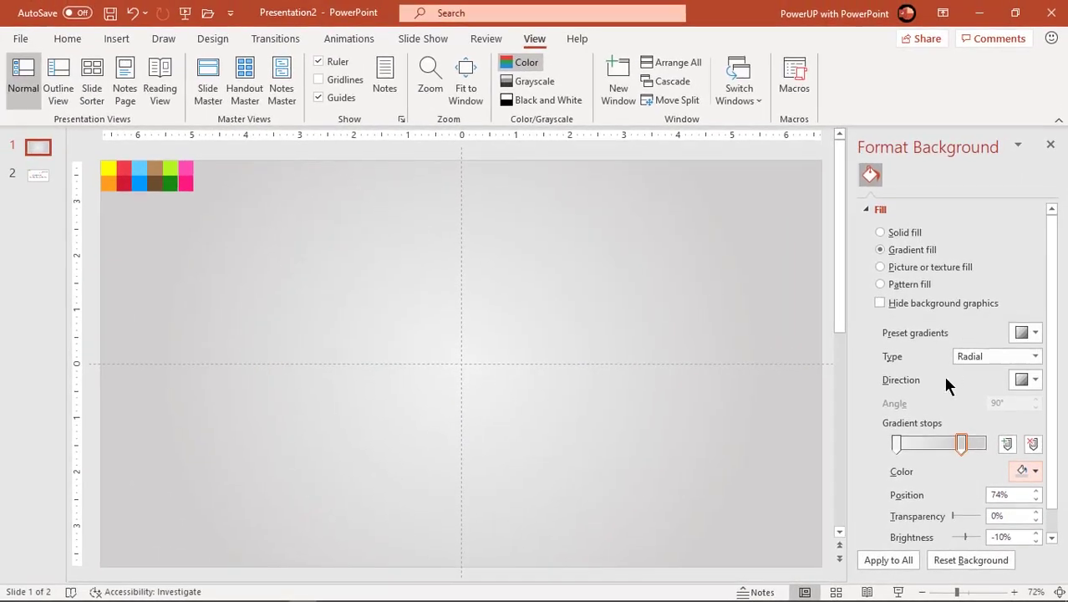
pyautogui.moveTo(962, 444); pyautogui.dragTo(985, 443)
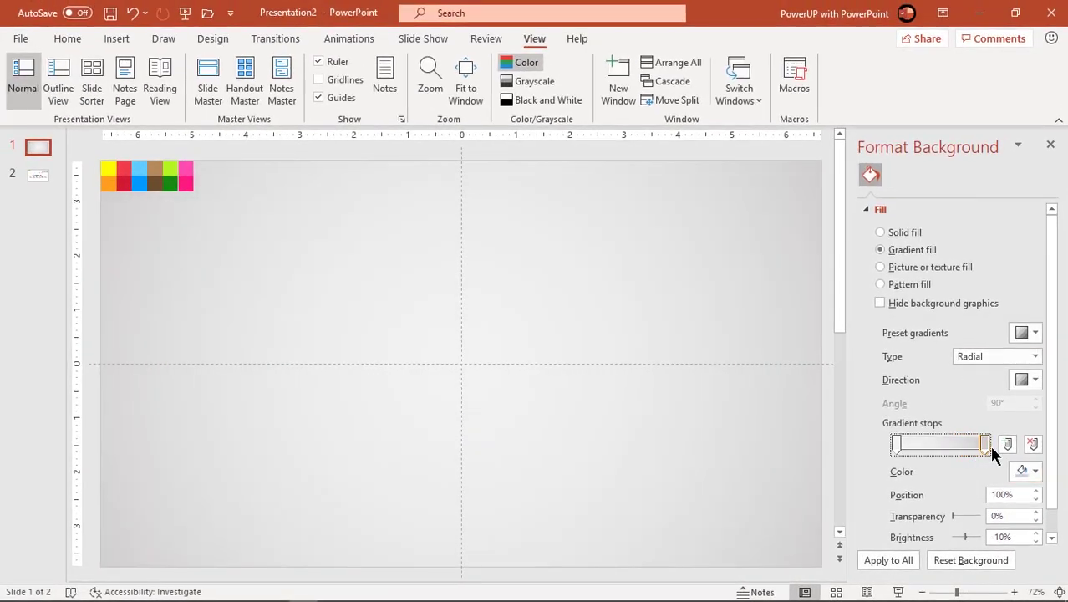
pyautogui.click(1051, 145)
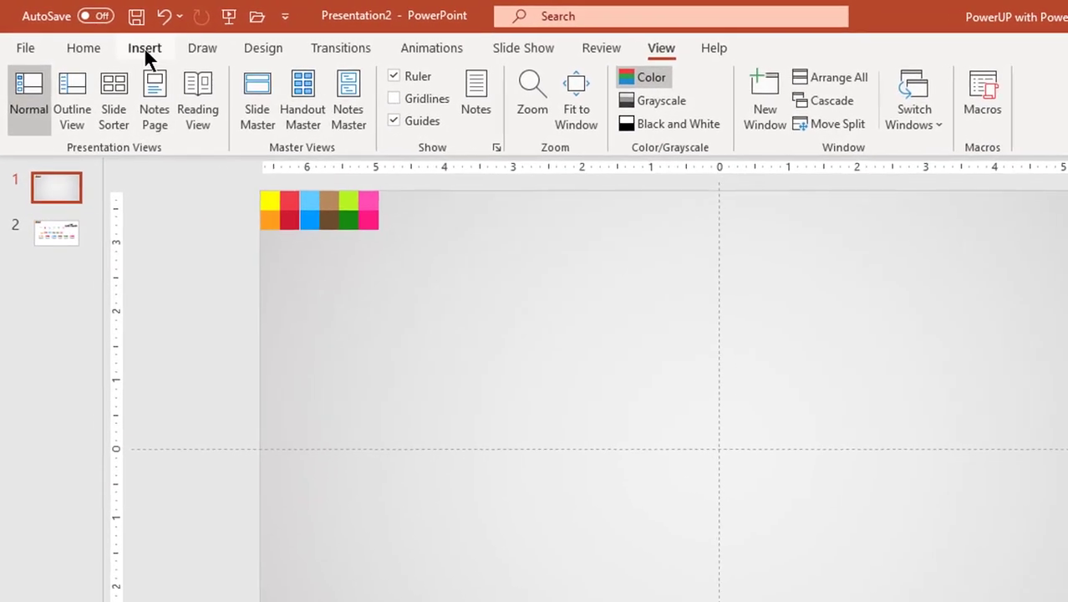
# - Draw a slide-wide rectangle across the middle and make it 1 inch tall
pyautogui.click(146, 50)
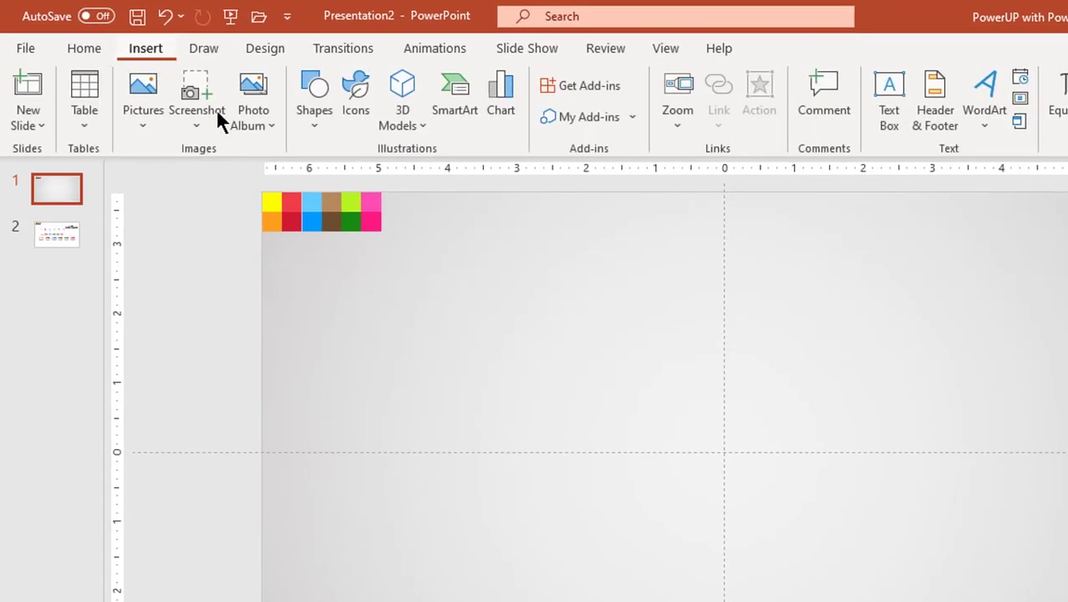
pyautogui.click(305, 125)
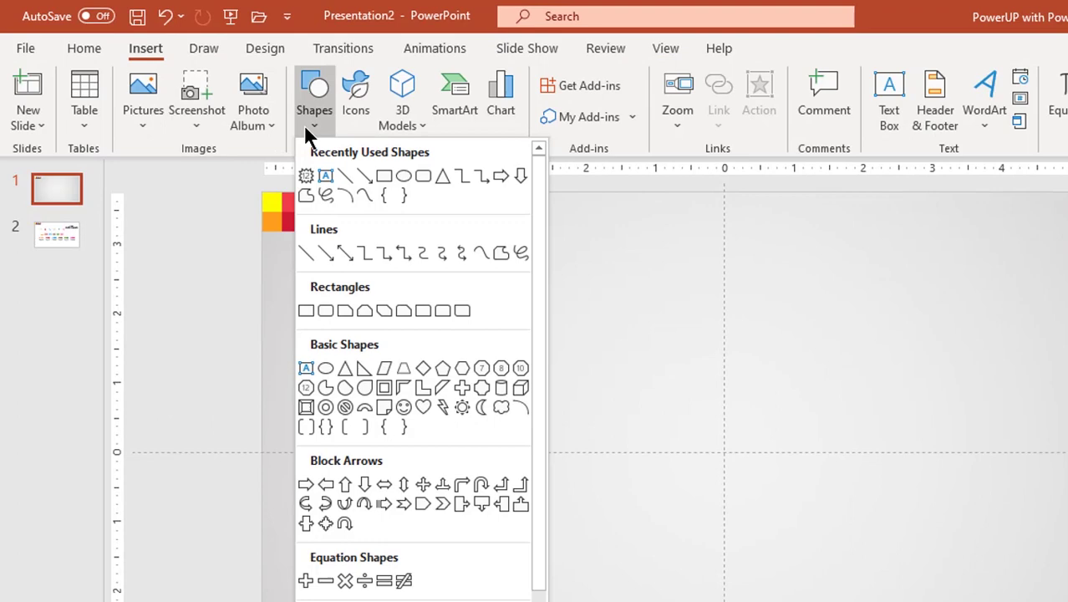
pyautogui.click(385, 177)
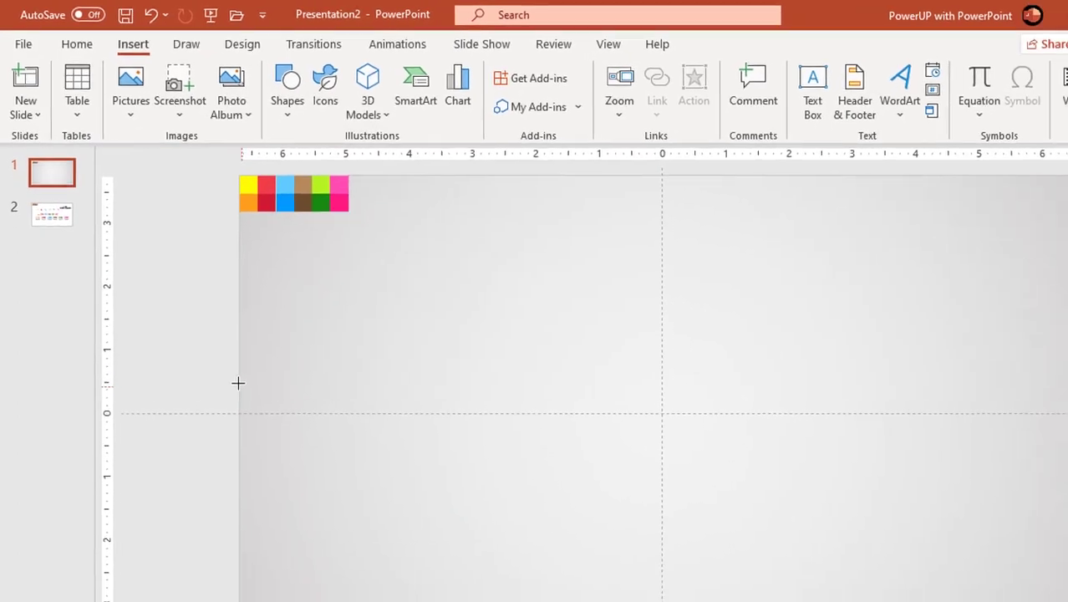
pyautogui.moveTo(210, 330); pyautogui.dragTo(893, 388)
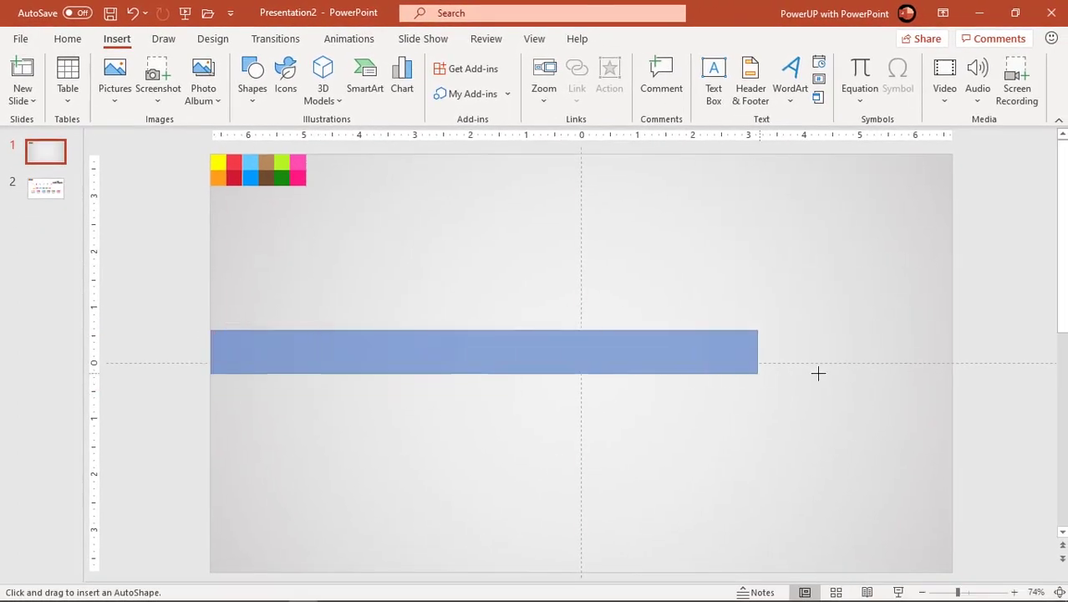
pyautogui.moveTo(893, 388); pyautogui.dragTo(952, 390)
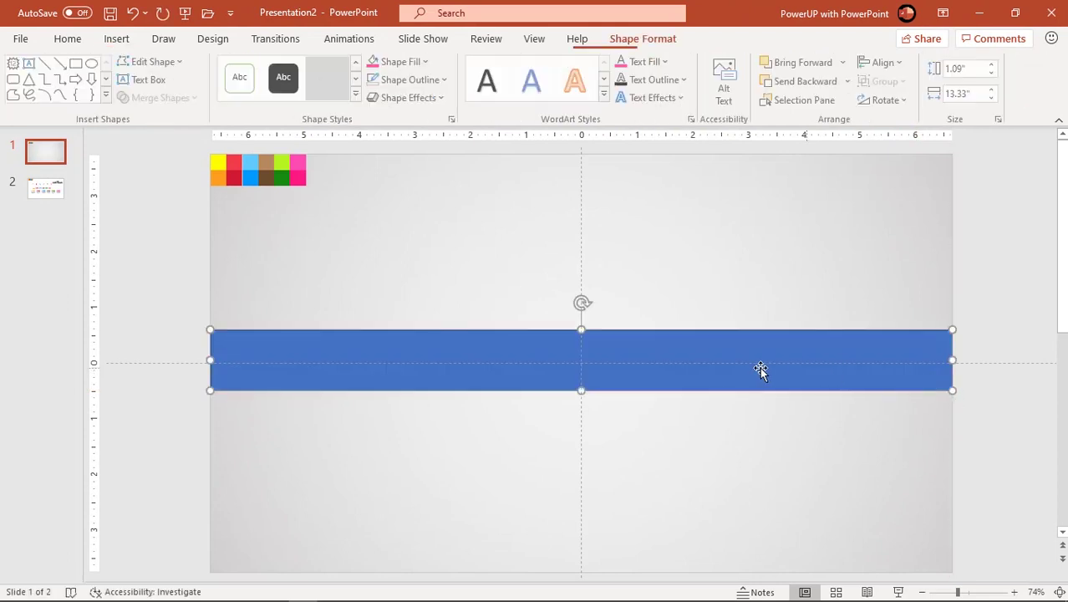
pyautogui.moveTo(646, 365); pyautogui.dragTo(647, 368)
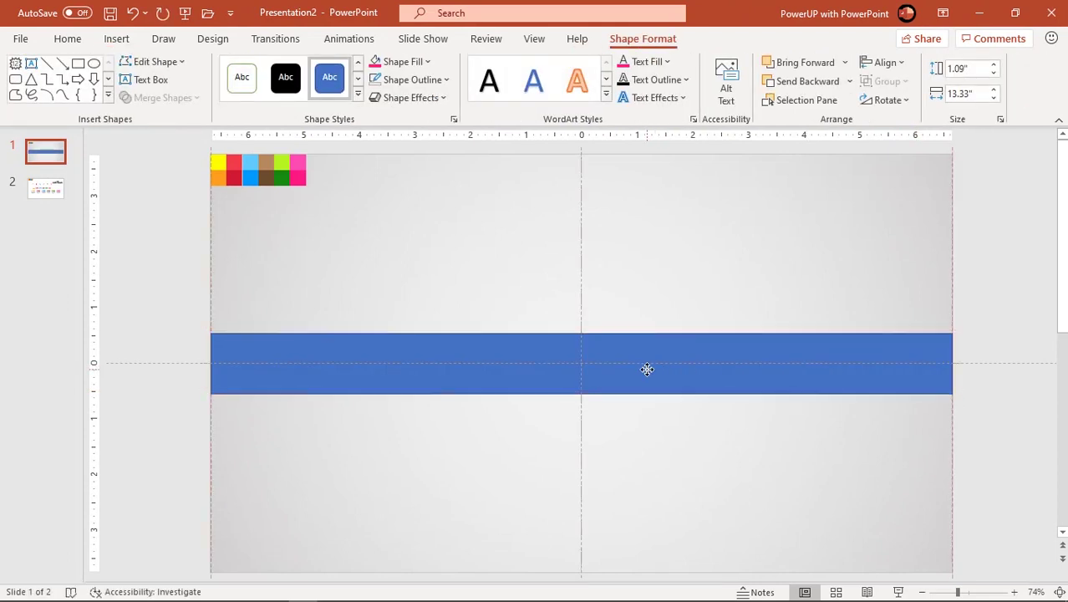
pyautogui.moveTo(582, 334); pyautogui.dragTo(608, 359)
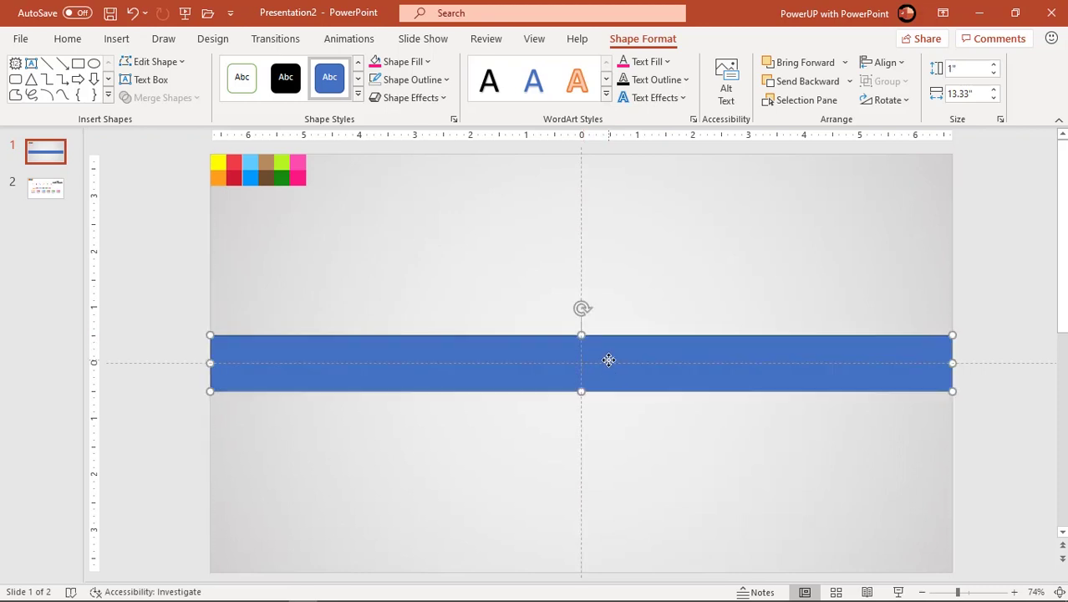
# - Remove the rectangle's outline and fill it dark grey
pyautogui.click(426, 79)
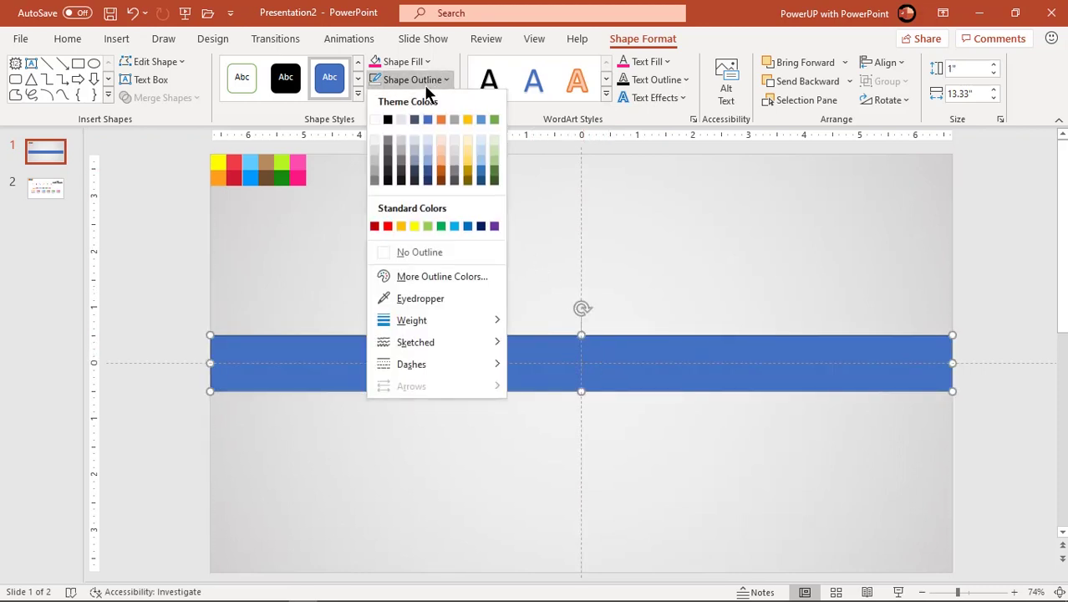
pyautogui.click(404, 250)
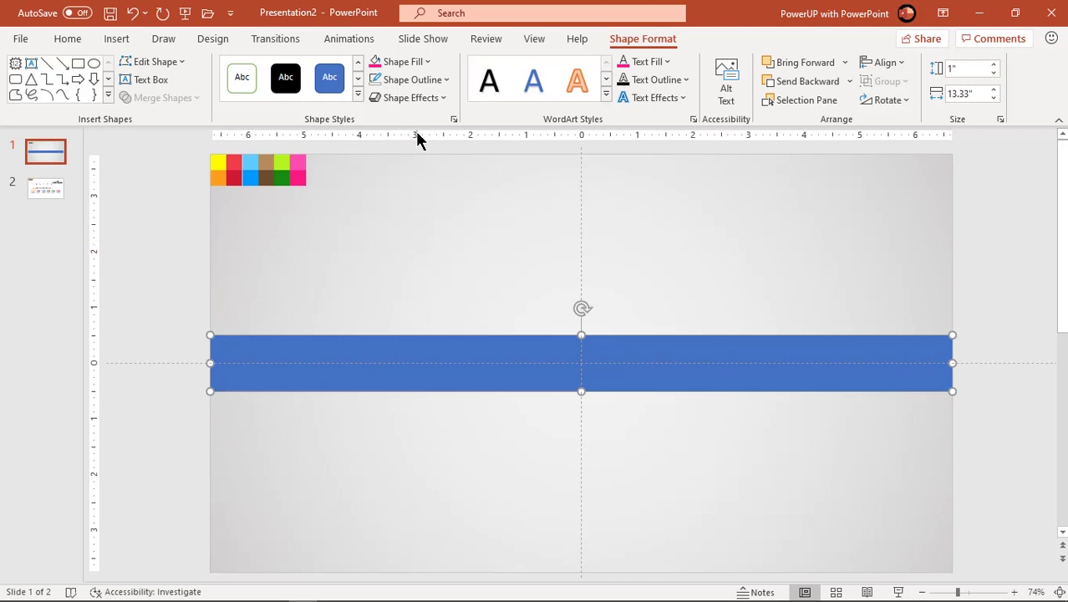
pyautogui.click(408, 62)
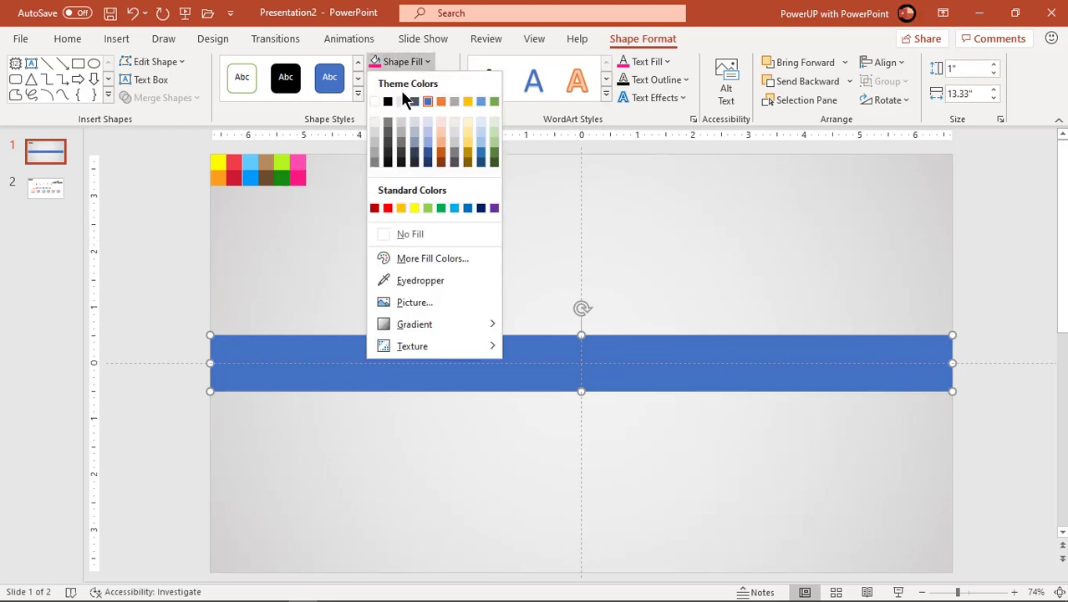
pyautogui.click(388, 145)
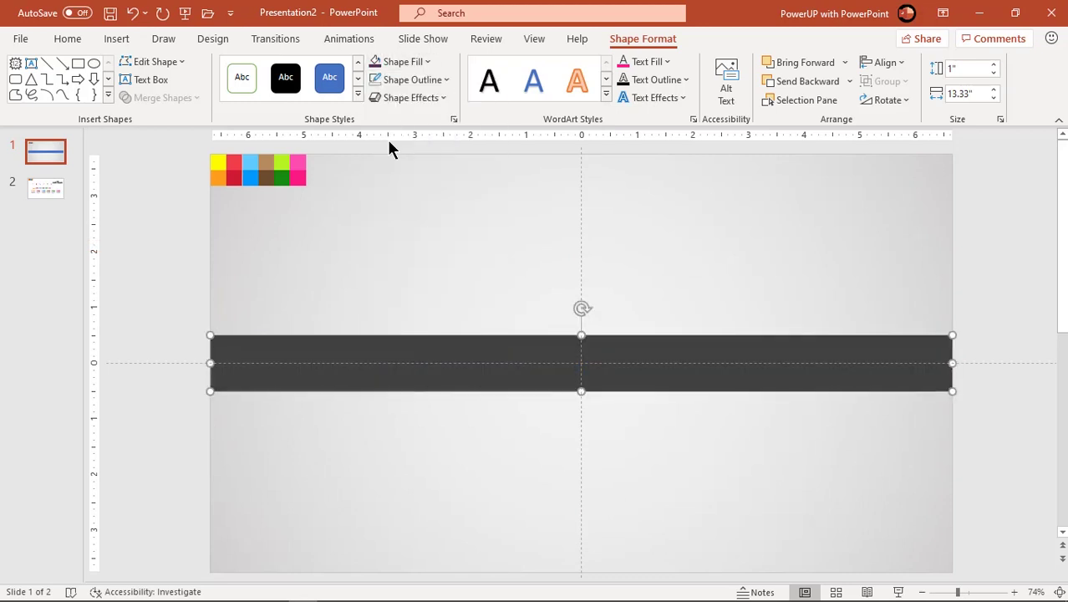
pyautogui.click(465, 218)
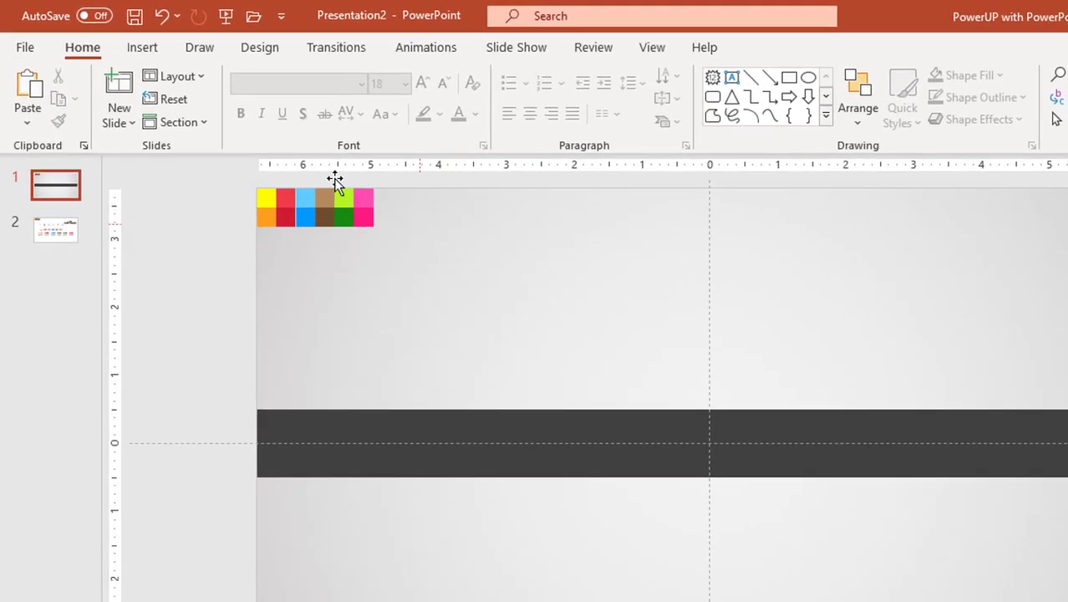
# - Draw a 12-point star and lengthen and sharpen its points
pyautogui.click(154, 54)
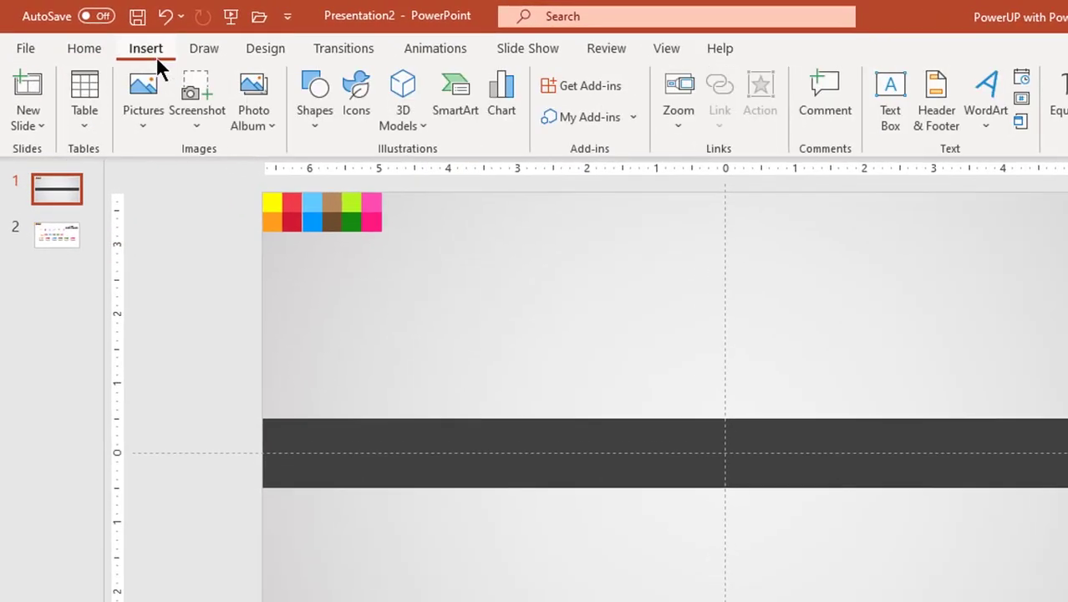
pyautogui.click(312, 125)
pyautogui.scroll(-1, 548, 295)
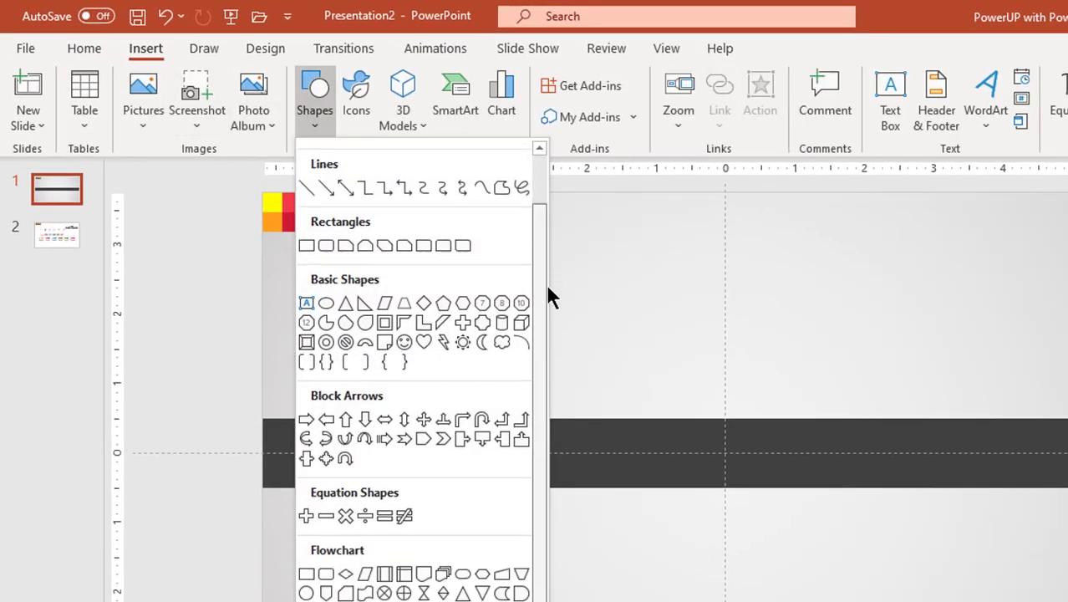
pyautogui.scroll(-2, 546, 326)
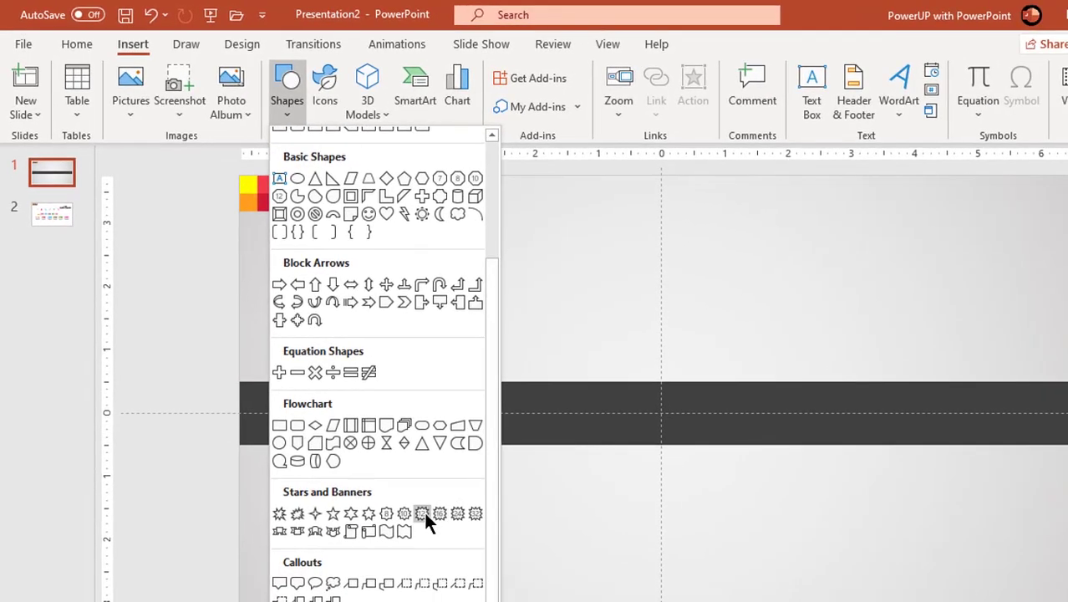
pyautogui.click(423, 513)
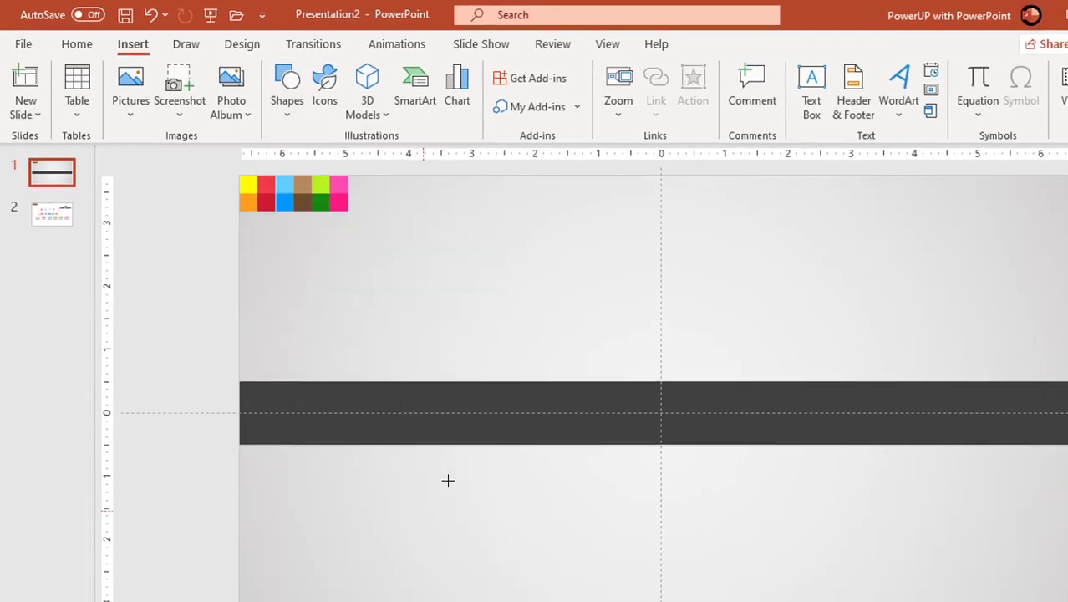
pyautogui.moveTo(413, 277); pyautogui.dragTo(524, 428)
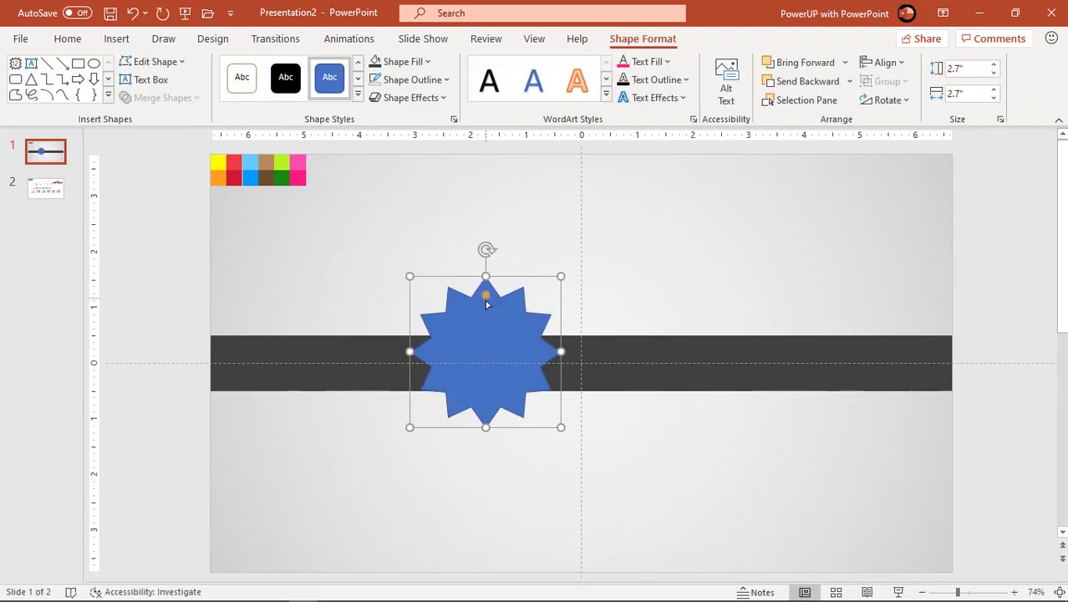
pyautogui.moveTo(486, 301); pyautogui.dragTo(487, 323)
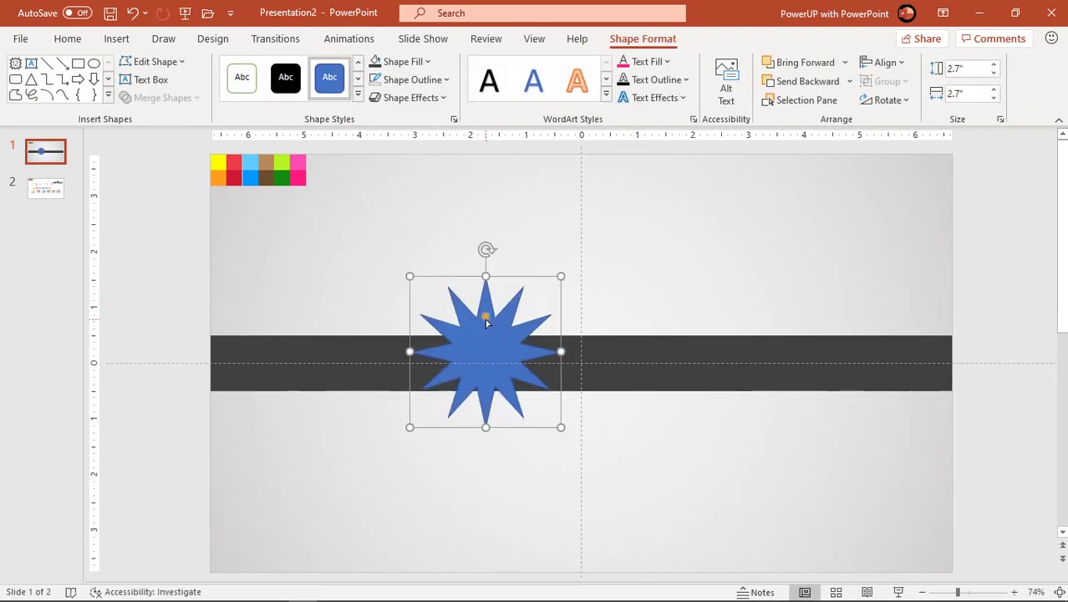
# - Remove the star's outline and centre it on the dark bar
pyautogui.click(424, 80)
pyautogui.click(418, 251)
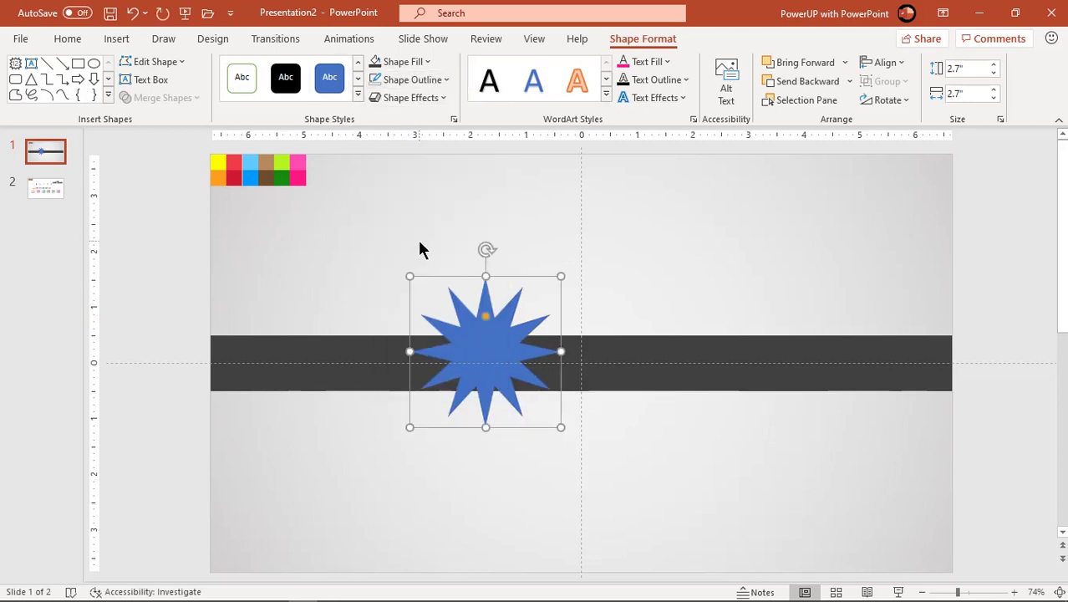
pyautogui.moveTo(480, 348); pyautogui.dragTo(569, 351)
pyautogui.click(480, 348)
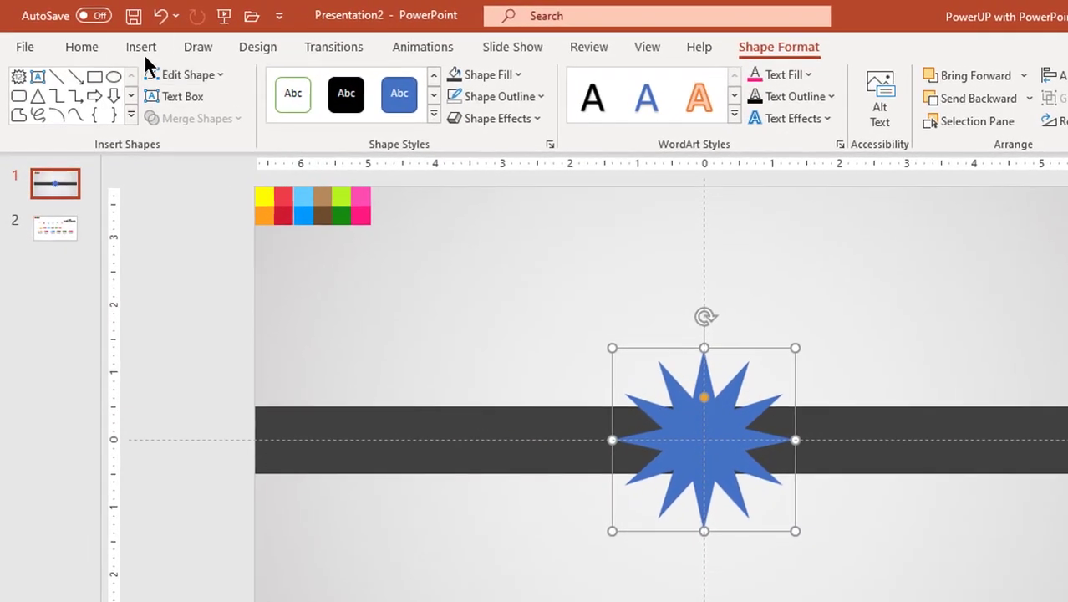
# - Draw a circle just inside the star's spikes and Union it with the star
pyautogui.click(141, 47)
pyautogui.click(305, 125)
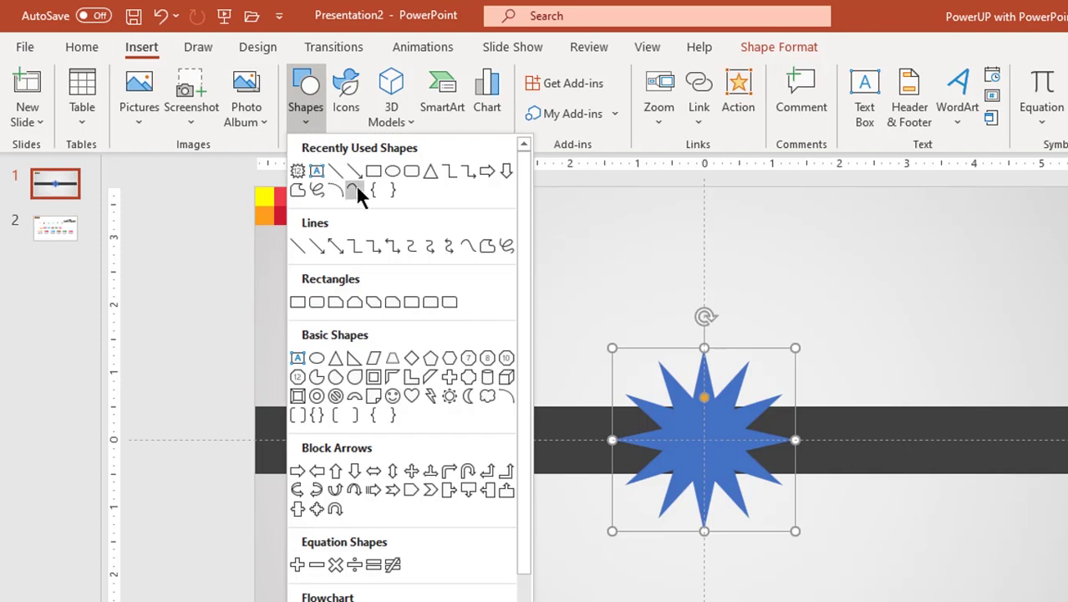
pyautogui.click(391, 171)
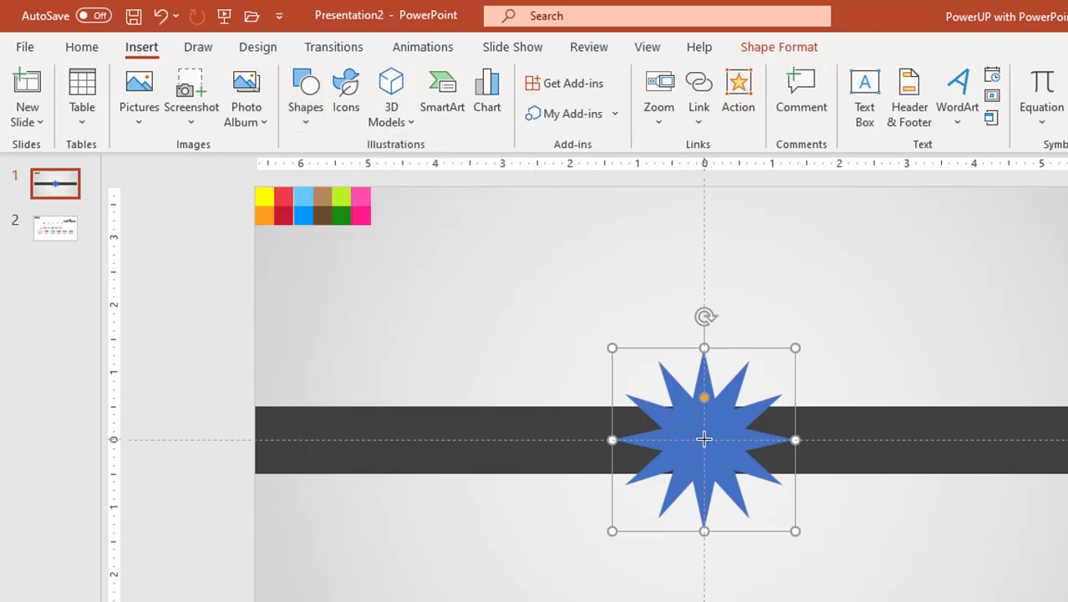
pyautogui.moveTo(704, 439); pyautogui.dragTo(756, 486)
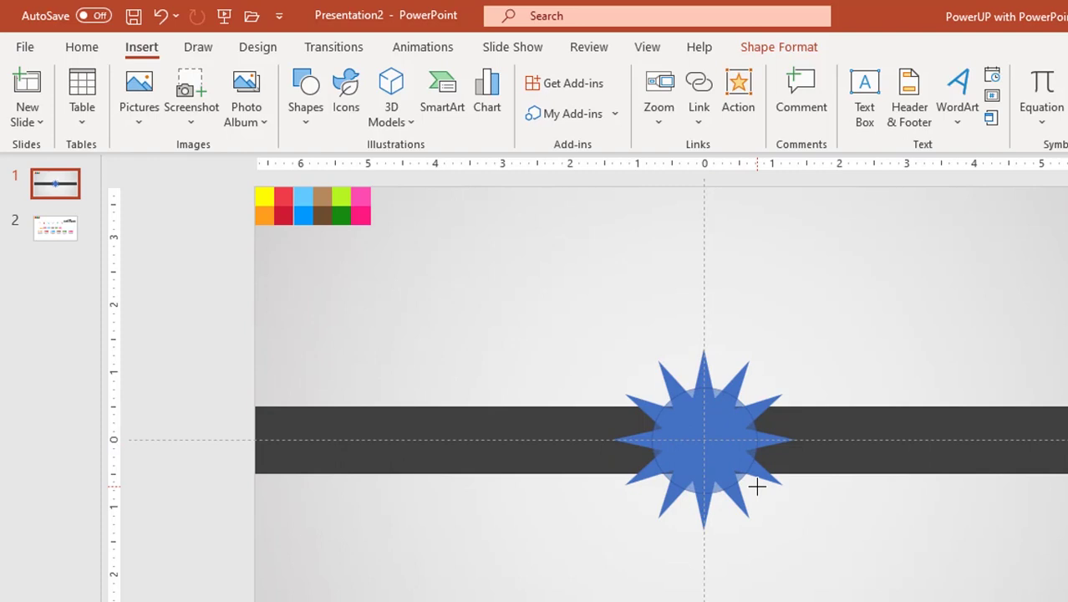
pyautogui.moveTo(756, 486); pyautogui.dragTo(757, 492)
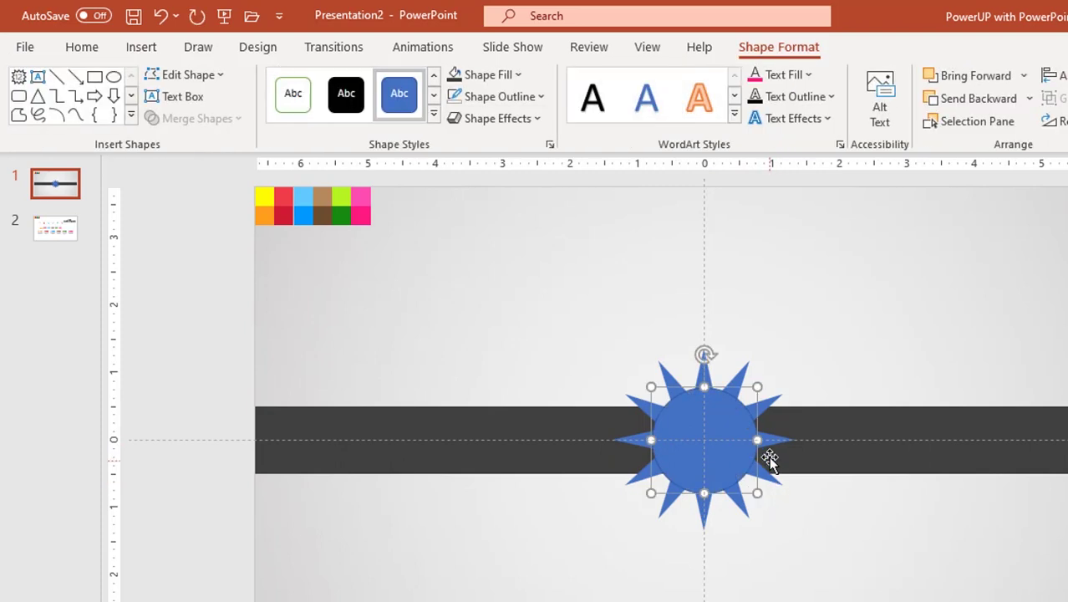
pyautogui.keyDown('ctrl'); pyautogui.scroll(5, 771, 444); pyautogui.keyUp('ctrl')
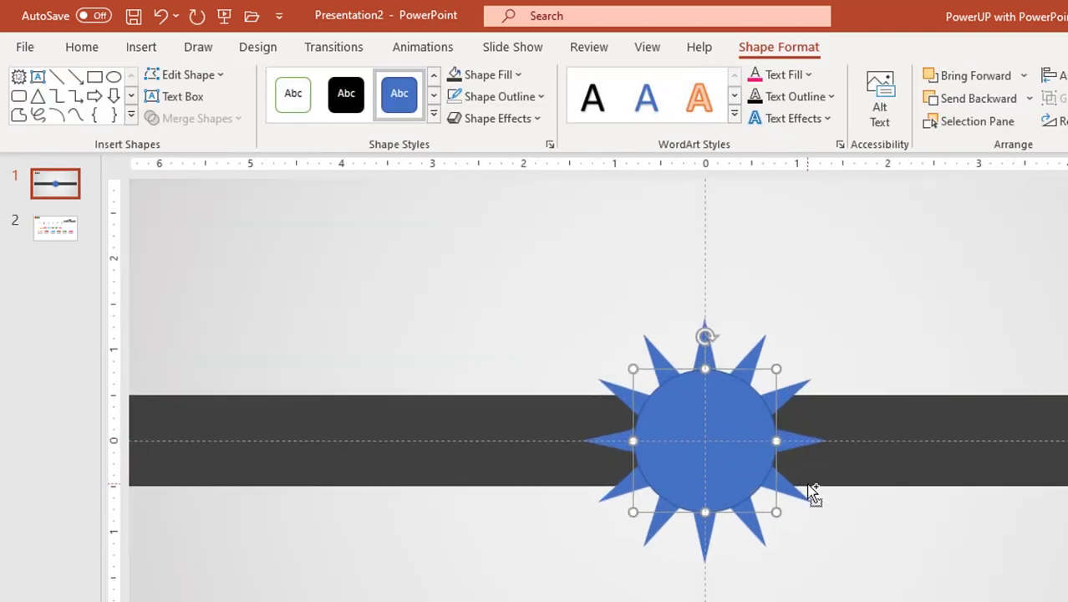
pyautogui.keyDown('shift'); pyautogui.click(825, 432); pyautogui.keyUp('shift')
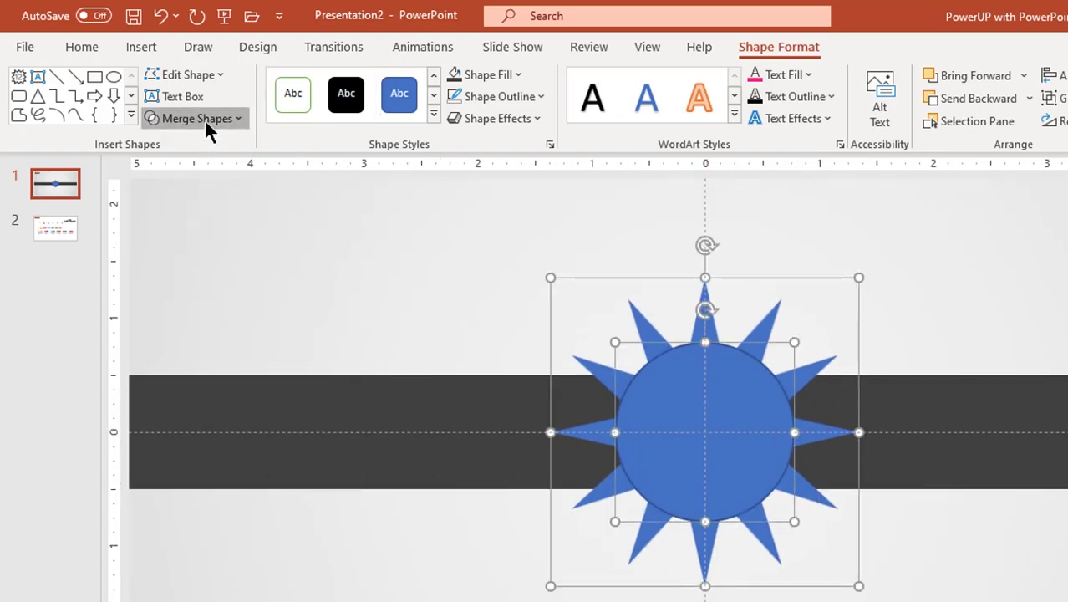
pyautogui.click(205, 119)
pyautogui.click(201, 143)
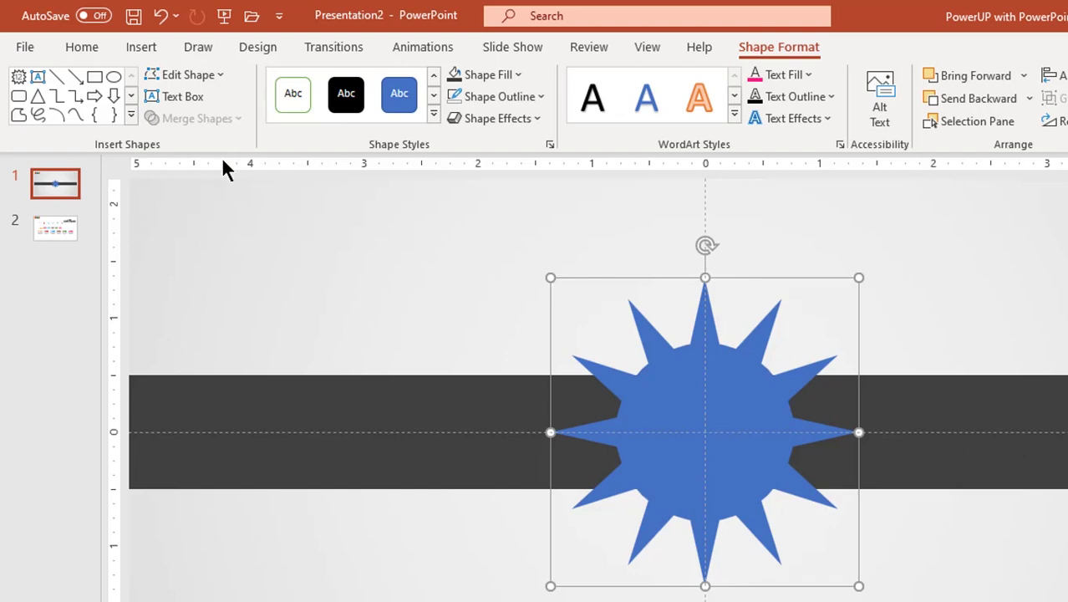
# - Draw a larger circle clipping the spike tips and Intersect it with the star, leaving a 1.85" gear
pyautogui.click(151, 50)
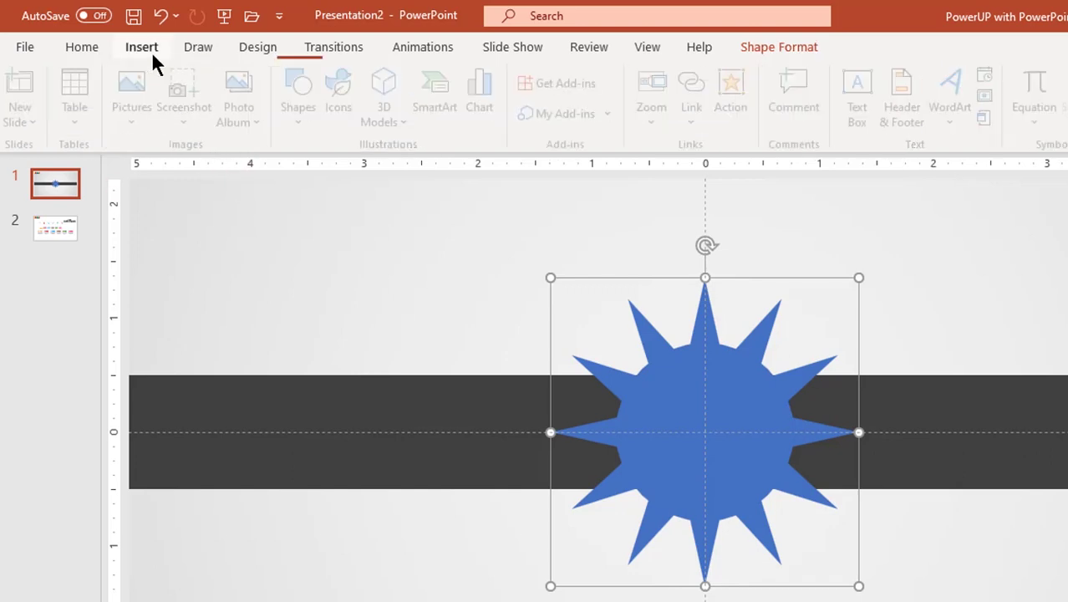
pyautogui.click(296, 128)
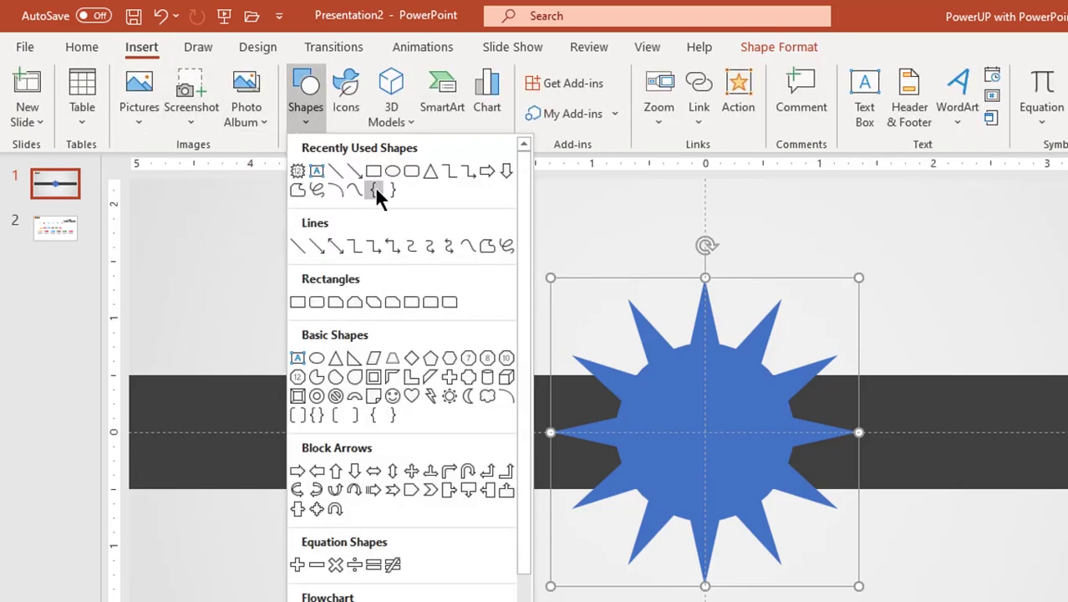
pyautogui.click(392, 172)
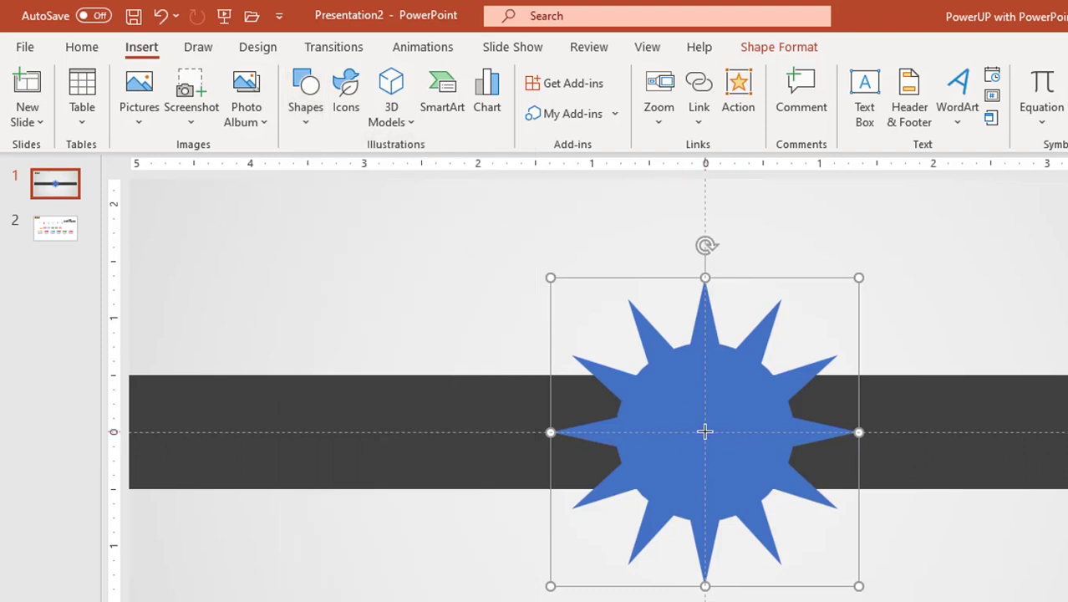
pyautogui.moveTo(713, 435); pyautogui.dragTo(811, 522)
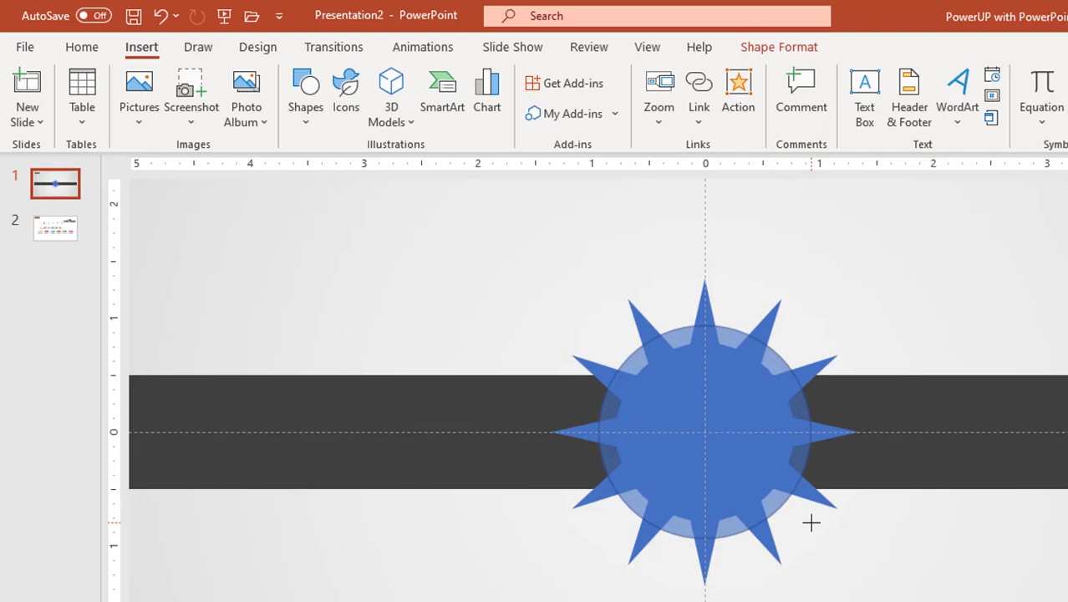
pyautogui.moveTo(811, 523); pyautogui.dragTo(811, 510)
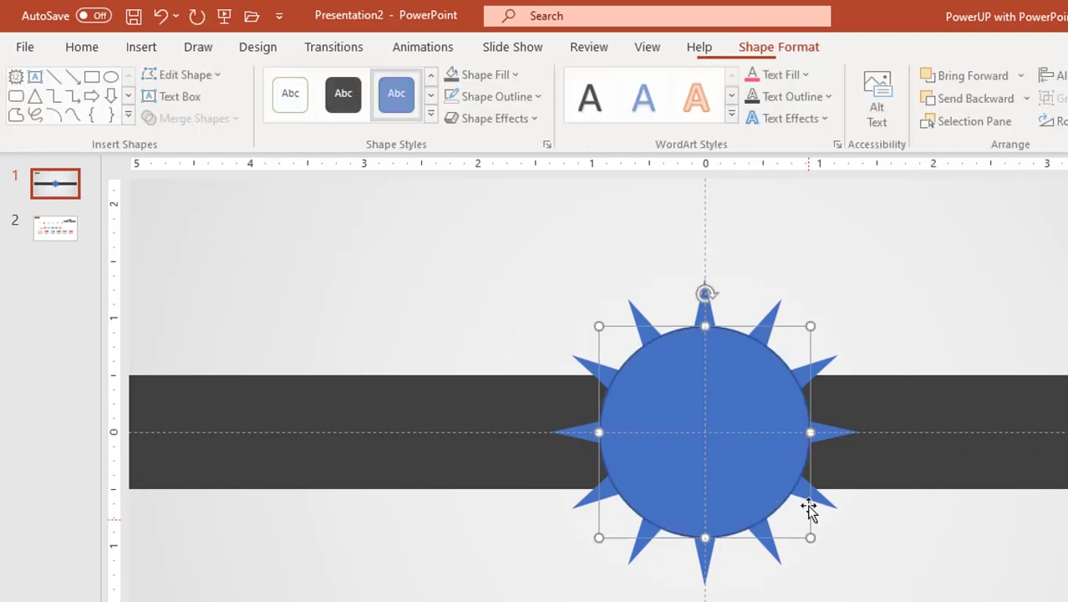
pyautogui.click(823, 368)
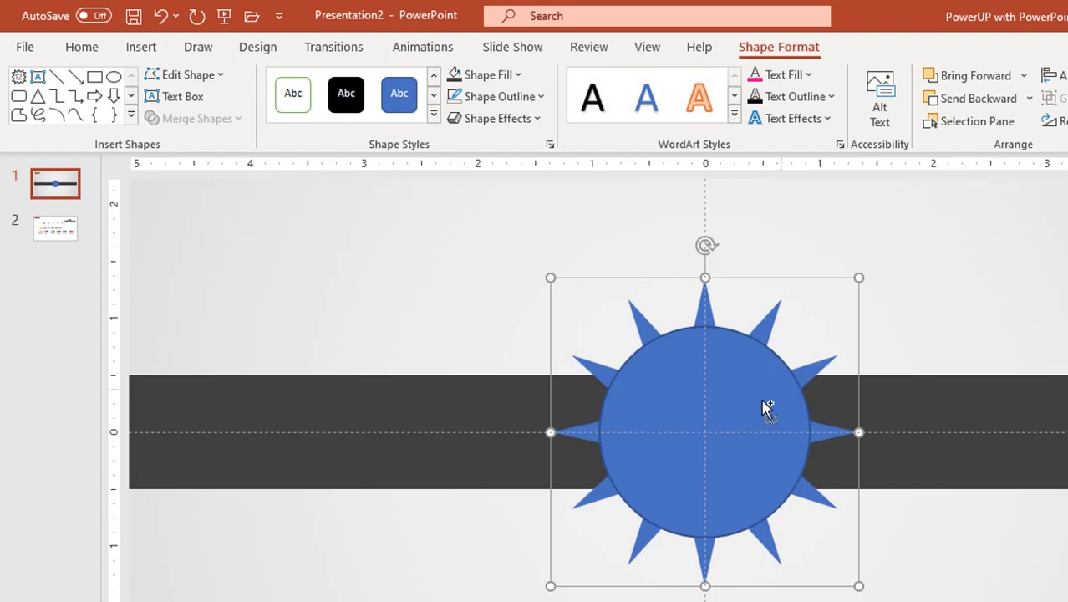
pyautogui.keyDown('shift'); pyautogui.click(705, 417); pyautogui.keyUp('shift')
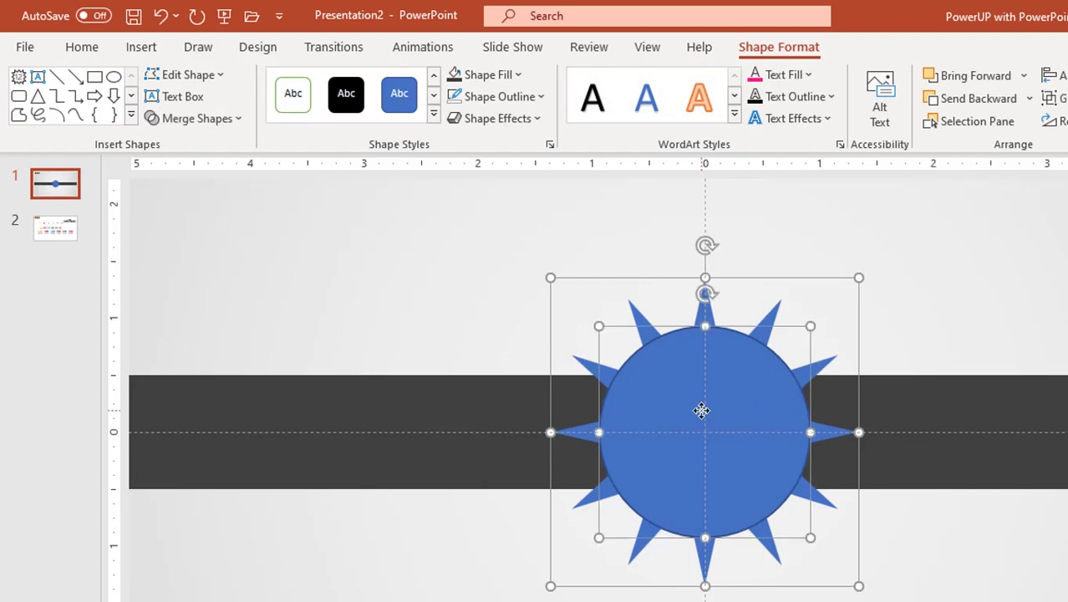
pyautogui.click(219, 122)
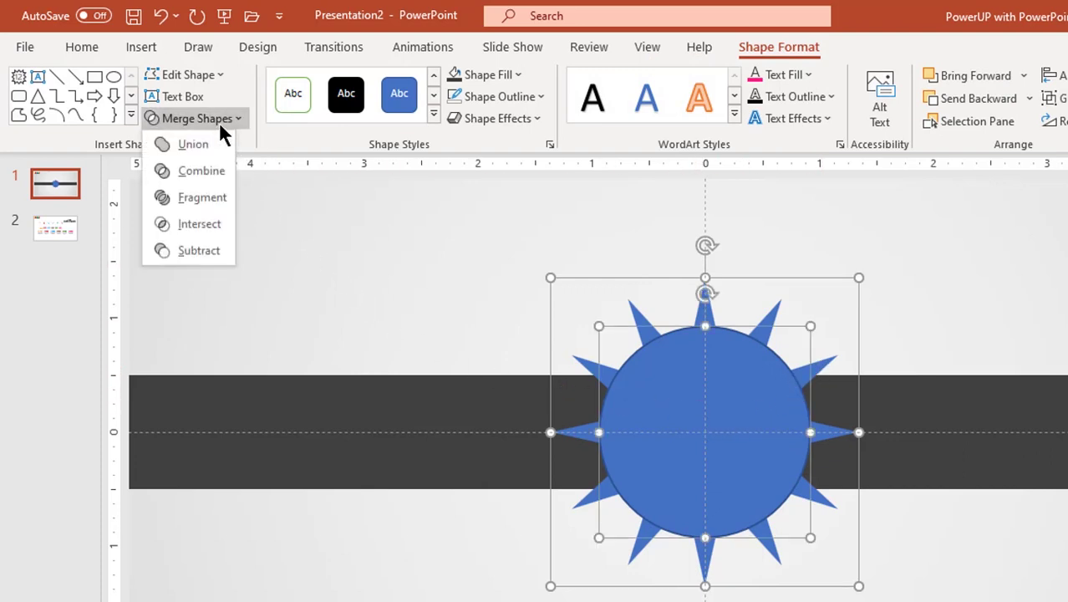
pyautogui.click(200, 222)
pyautogui.keyDown('ctrl'); pyautogui.scroll(-5, 485, 422); pyautogui.keyUp('ctrl')
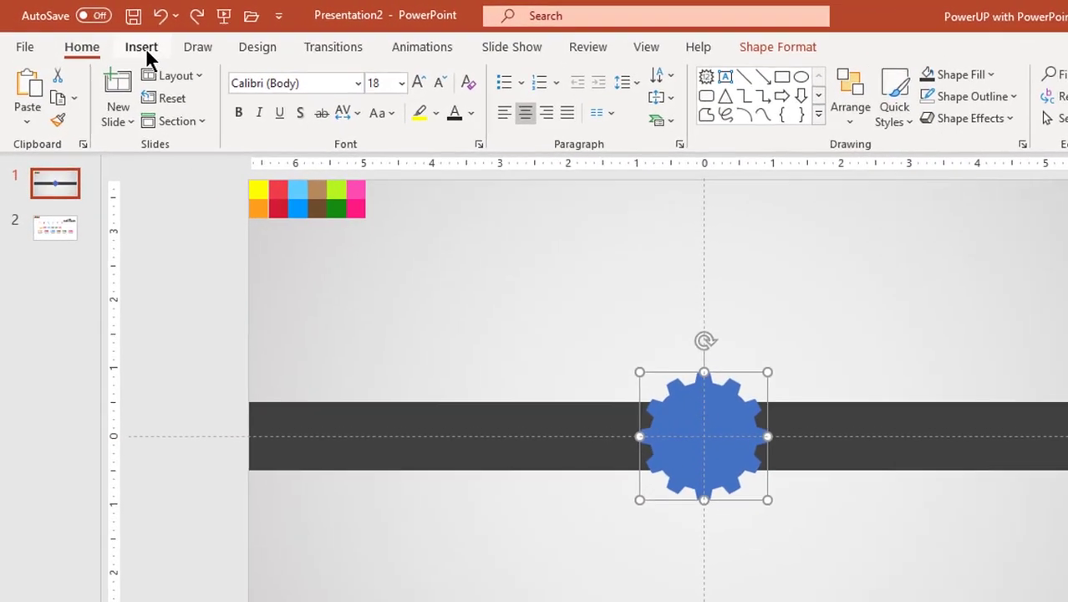
# - Add a 1.22" white circle with no outline over the gear's centre
pyautogui.click(122, 41)
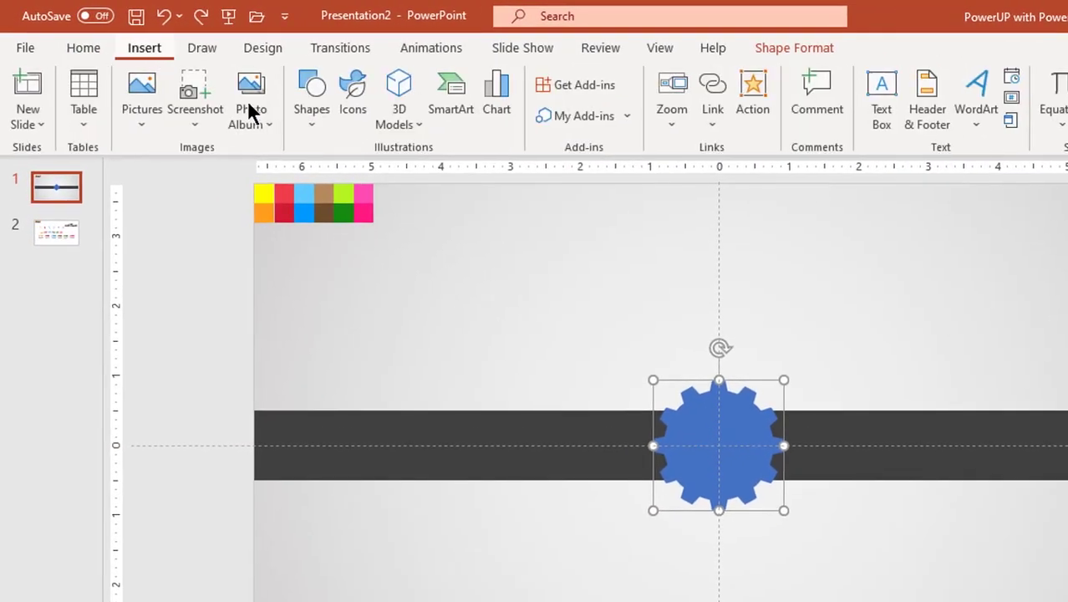
pyautogui.click(315, 125)
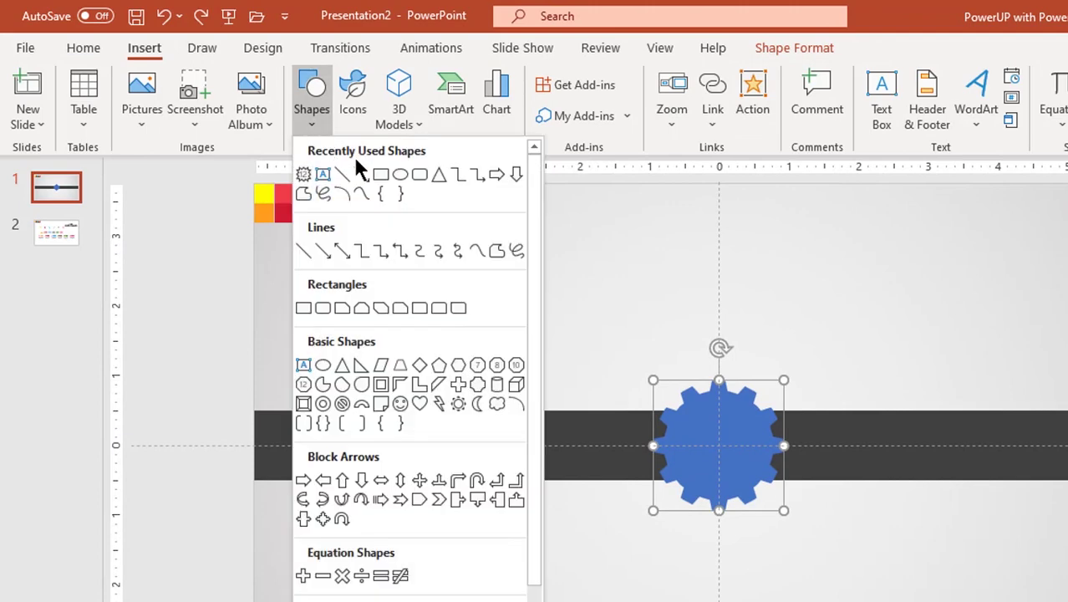
pyautogui.click(399, 175)
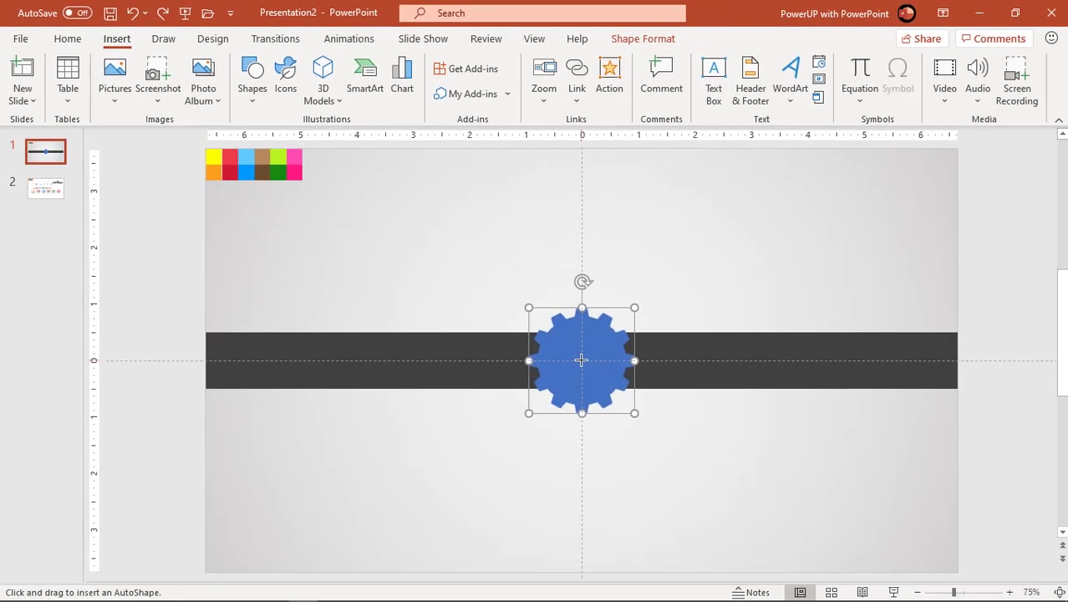
pyautogui.moveTo(582, 360); pyautogui.dragTo(613, 385)
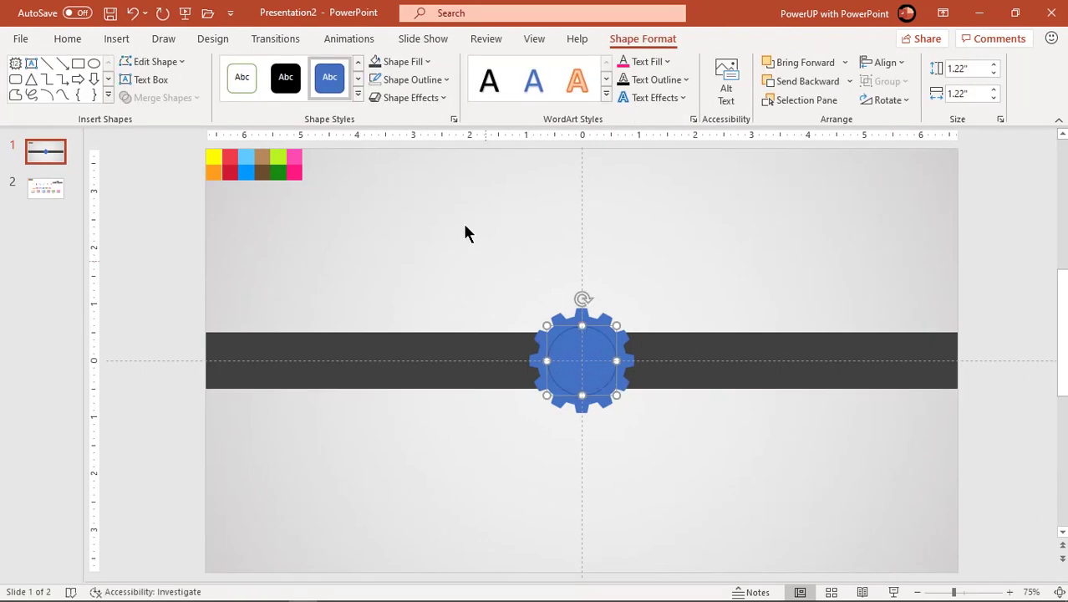
pyautogui.click(418, 83)
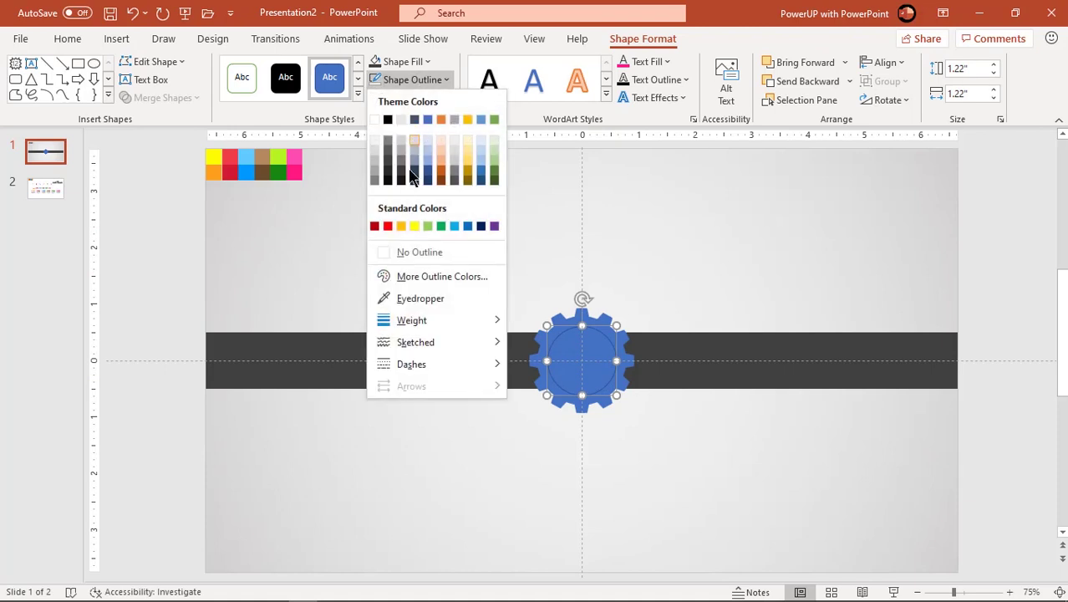
pyautogui.click(404, 250)
pyautogui.click(412, 67)
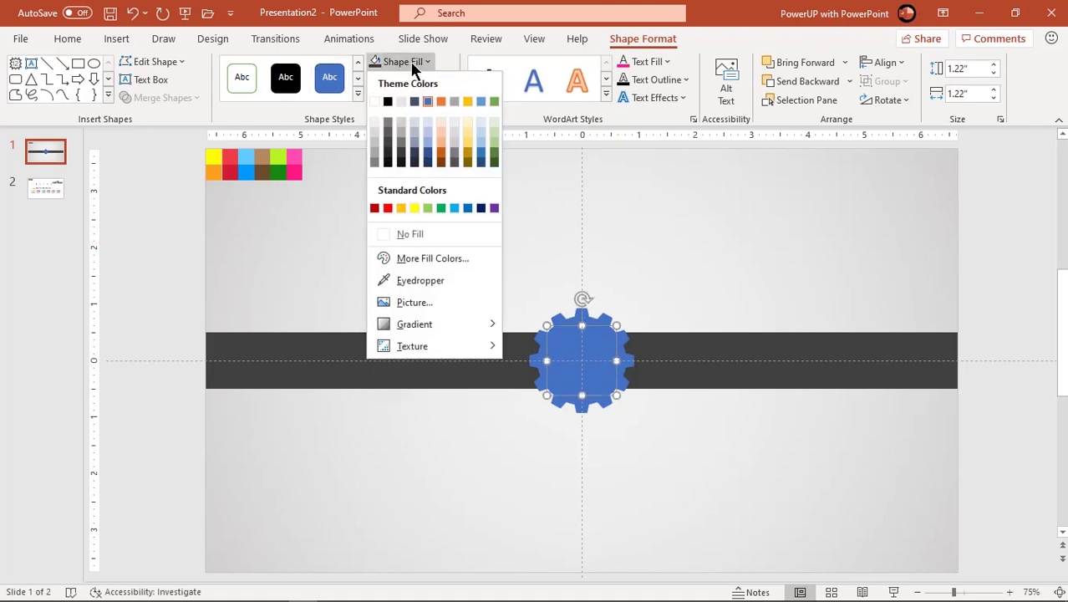
pyautogui.click(376, 121)
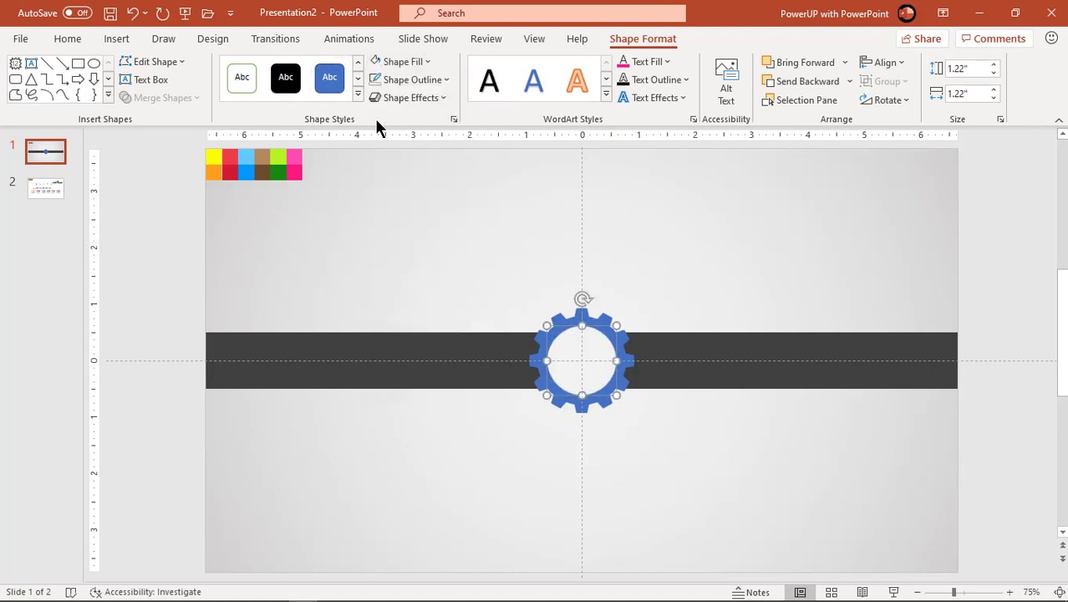
pyautogui.click(662, 451)
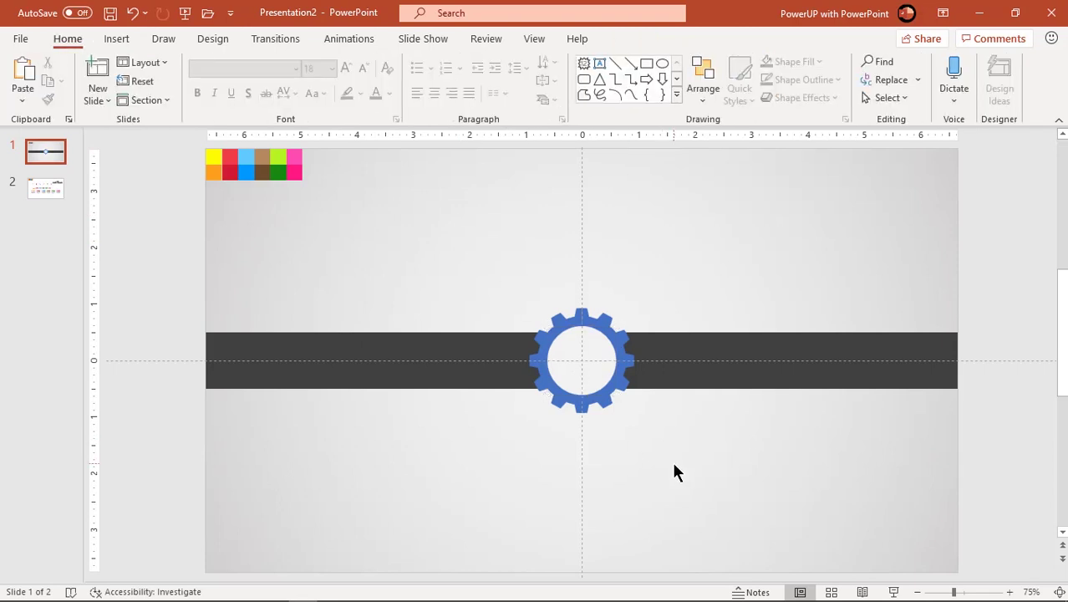
# - Group the gear with its centre circle and repeat it into evenly spaced copies along the bar
pyautogui.moveTo(680, 476); pyautogui.dragTo(485, 278)
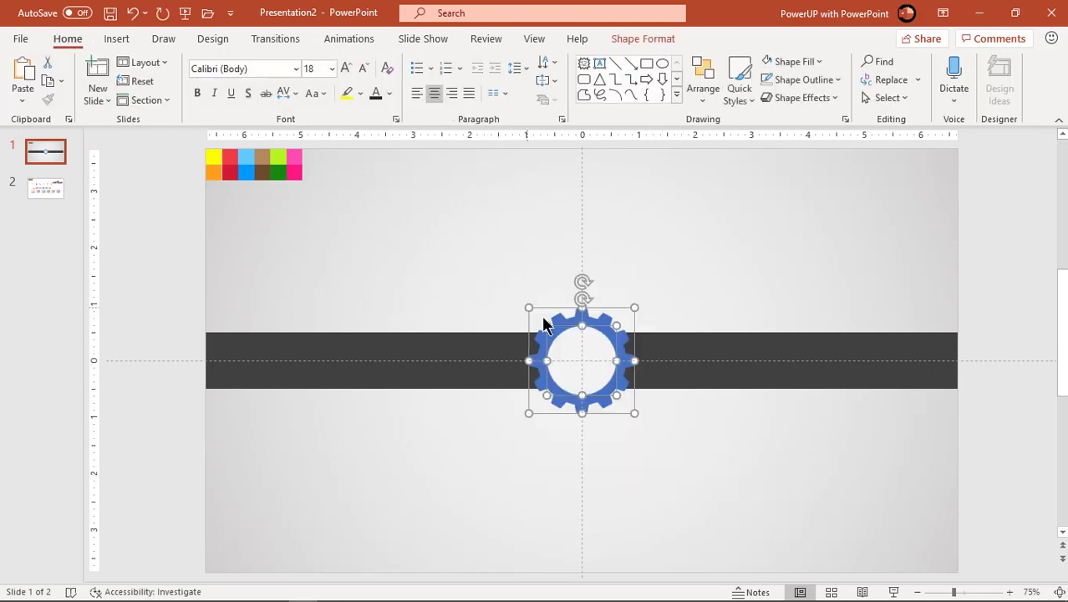
pyautogui.rightClick(591, 321)
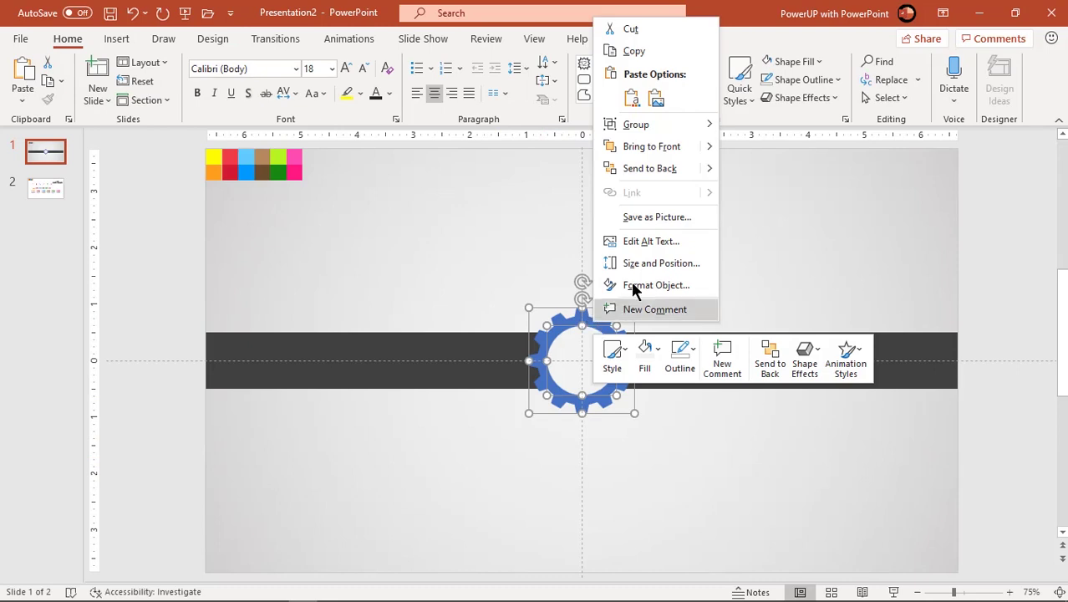
pyautogui.click(742, 126)
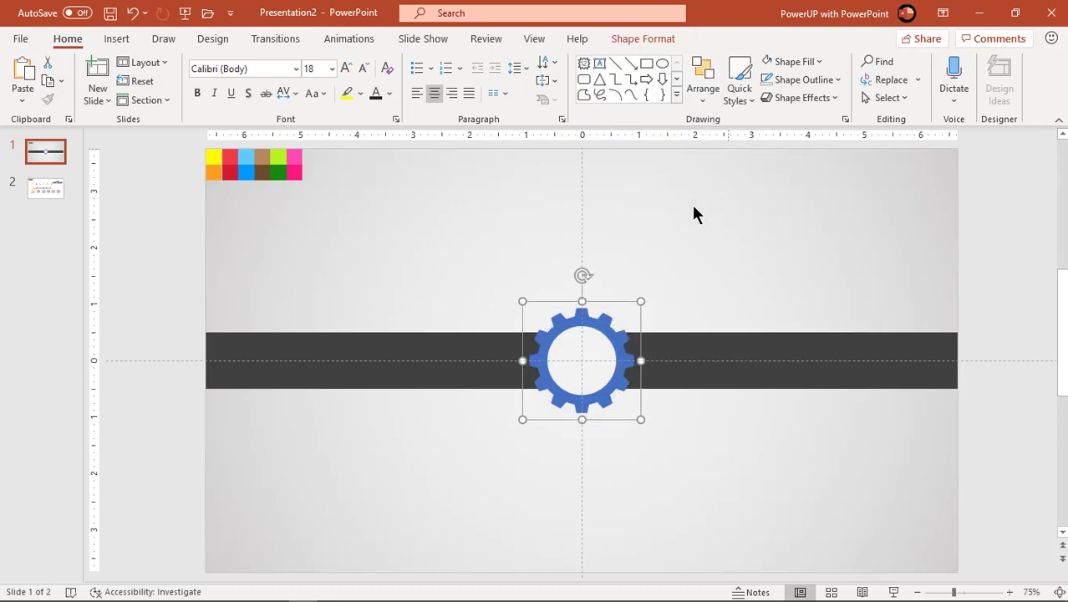
pyautogui.moveTo(602, 323); pyautogui.dragTo(456, 324)
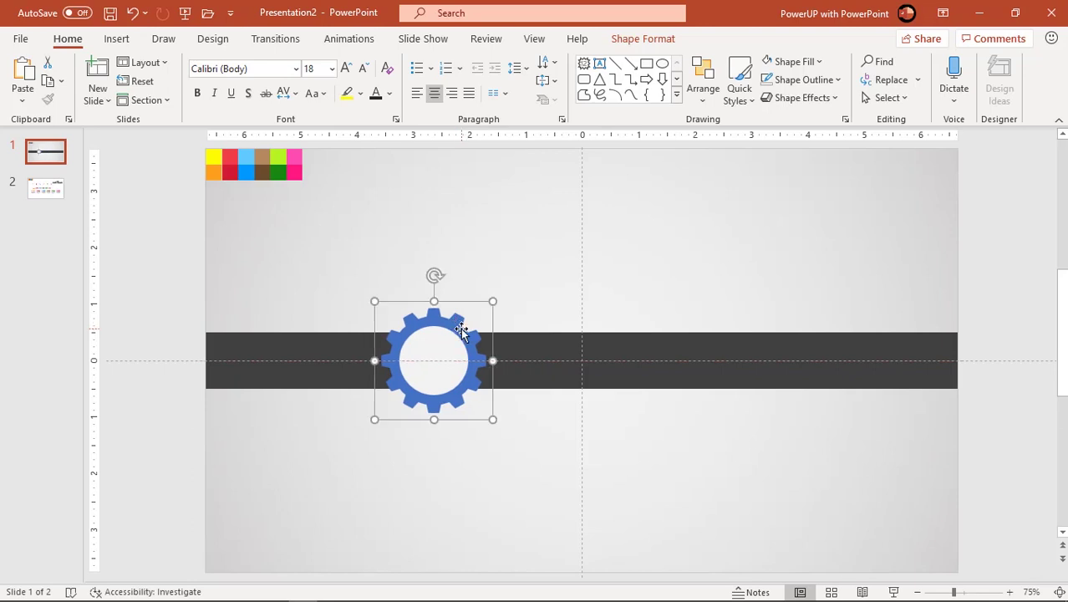
pyautogui.moveTo(489, 375); pyautogui.dragTo(550, 369)
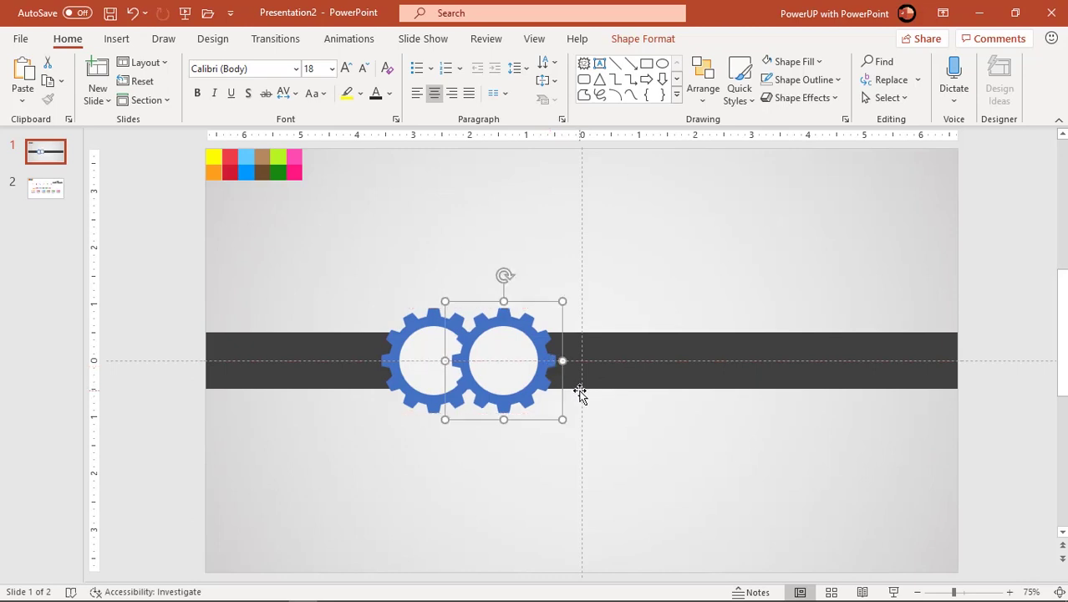
pyautogui.hotkey('ctrl', 'd')
pyautogui.hotkey('ctrl', 'd')
pyautogui.hotkey('ctrl', 'd')
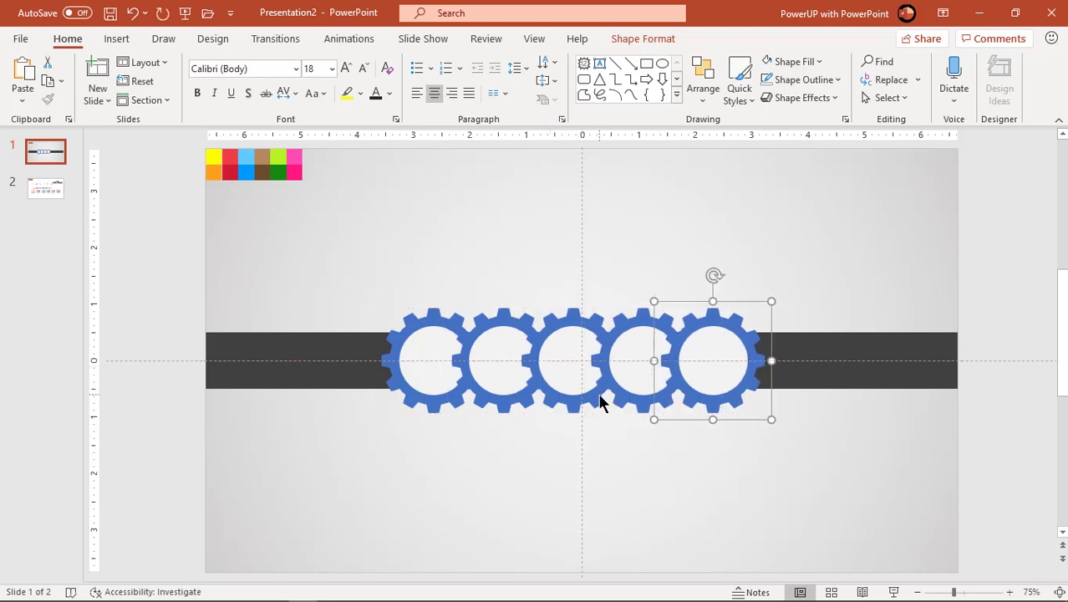
pyautogui.hotkey('ctrl', 'd')
# - Centre the row of six gears on the band and ungroup them into separate shapes
pyautogui.moveTo(888, 499); pyautogui.dragTo(315, 273)
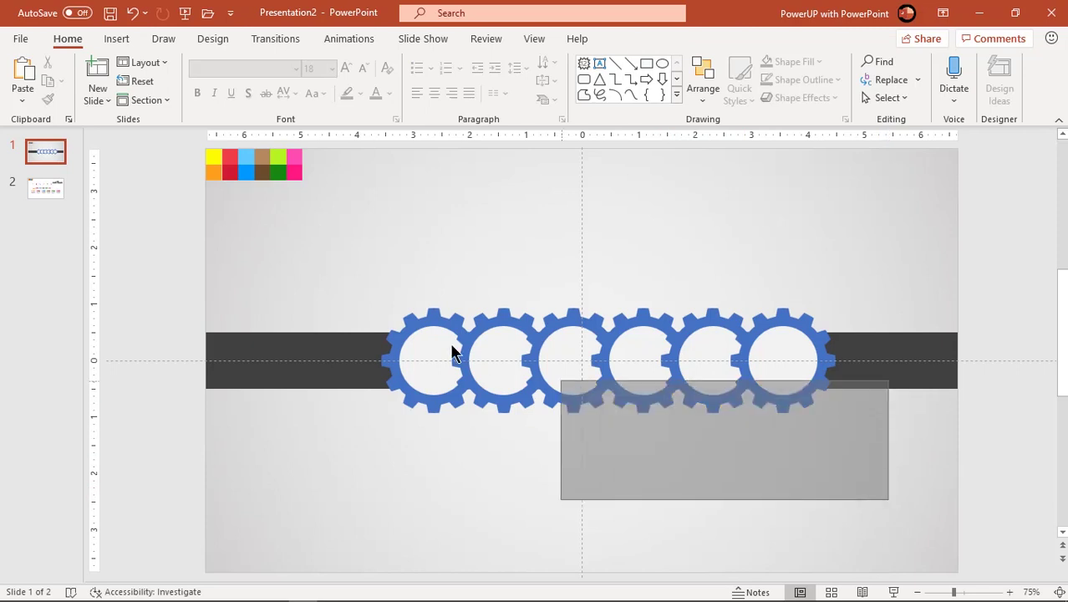
pyautogui.moveTo(604, 410); pyautogui.dragTo(579, 399)
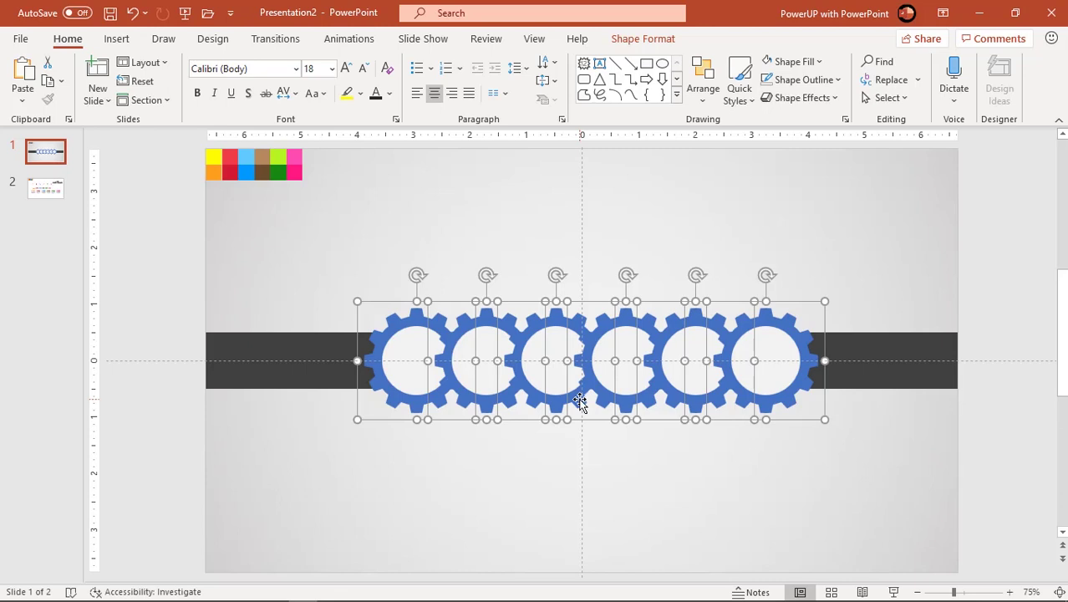
pyautogui.rightClick(577, 399)
pyautogui.moveTo(636, 204)
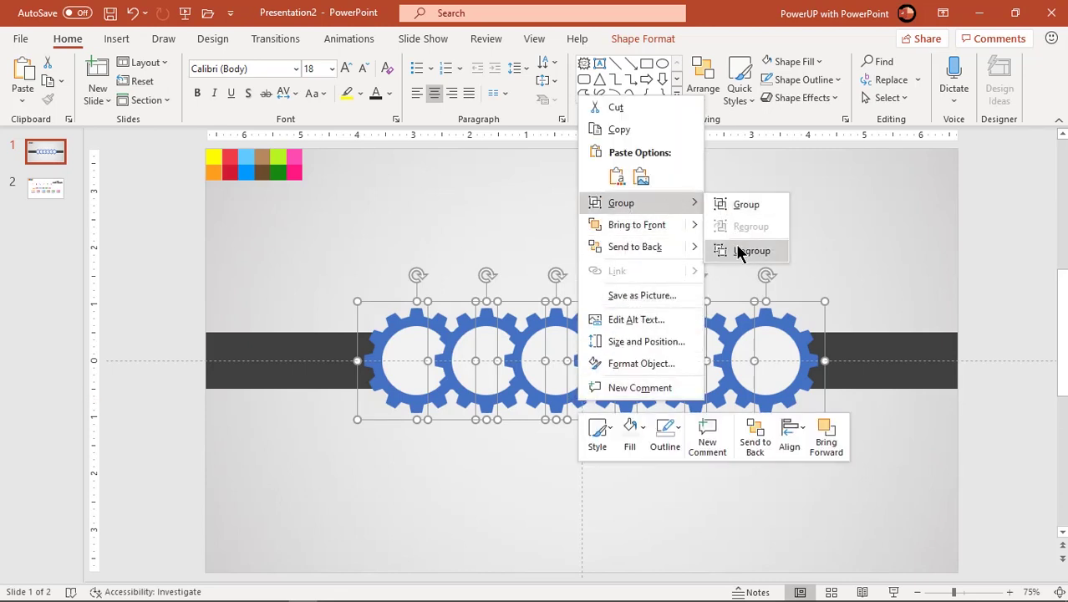
pyautogui.click(740, 250)
pyautogui.click(633, 472)
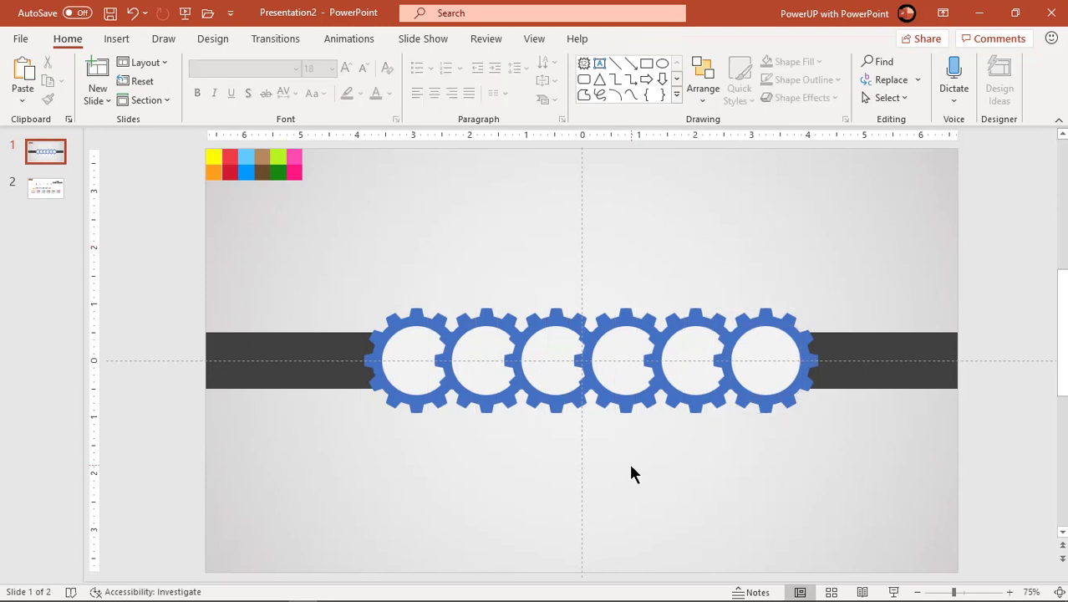
pyautogui.click(422, 317)
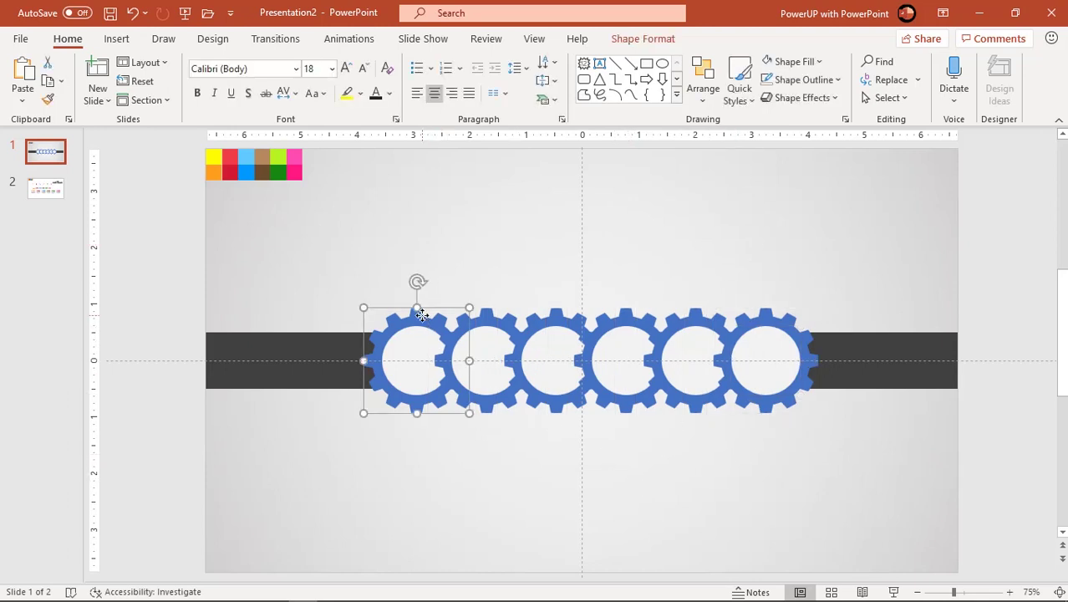
# - Give the first gear a linear gradient fill with a sampled yellow first stop
pyautogui.rightClick(417, 319)
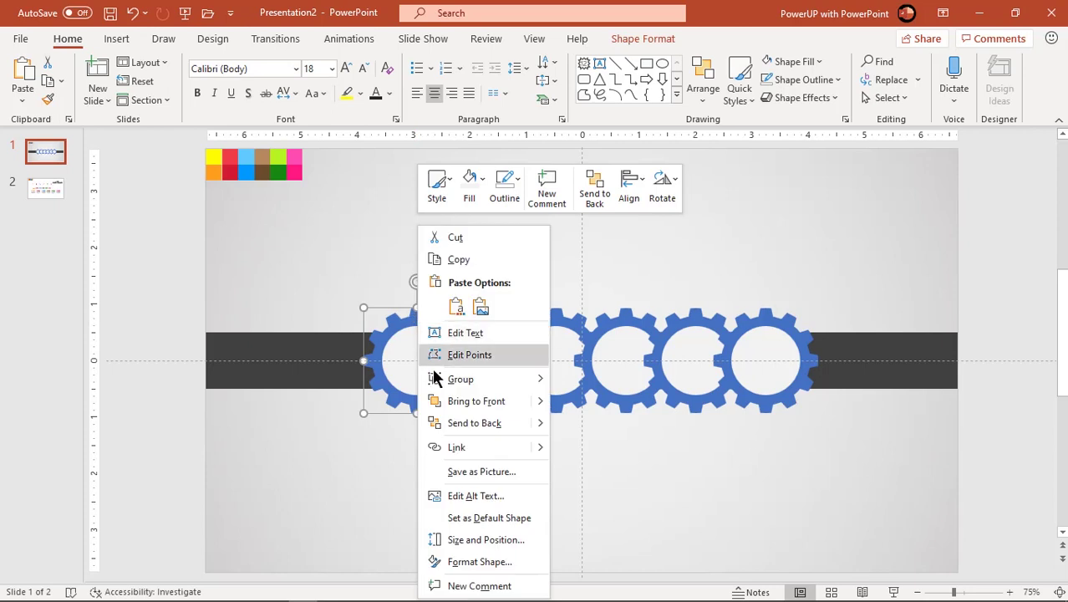
pyautogui.click(469, 562)
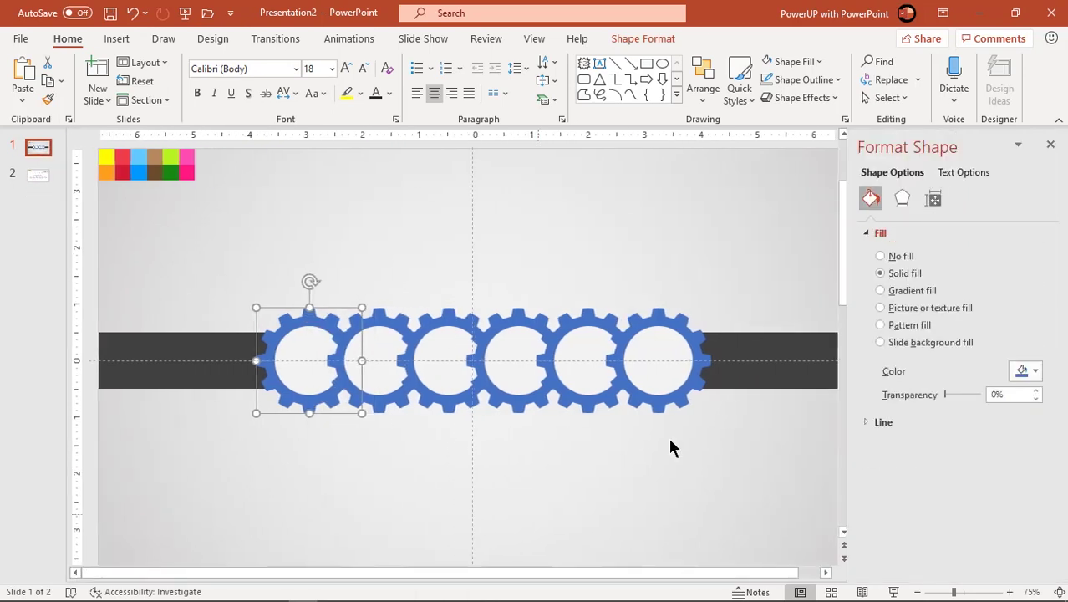
pyautogui.click(899, 294)
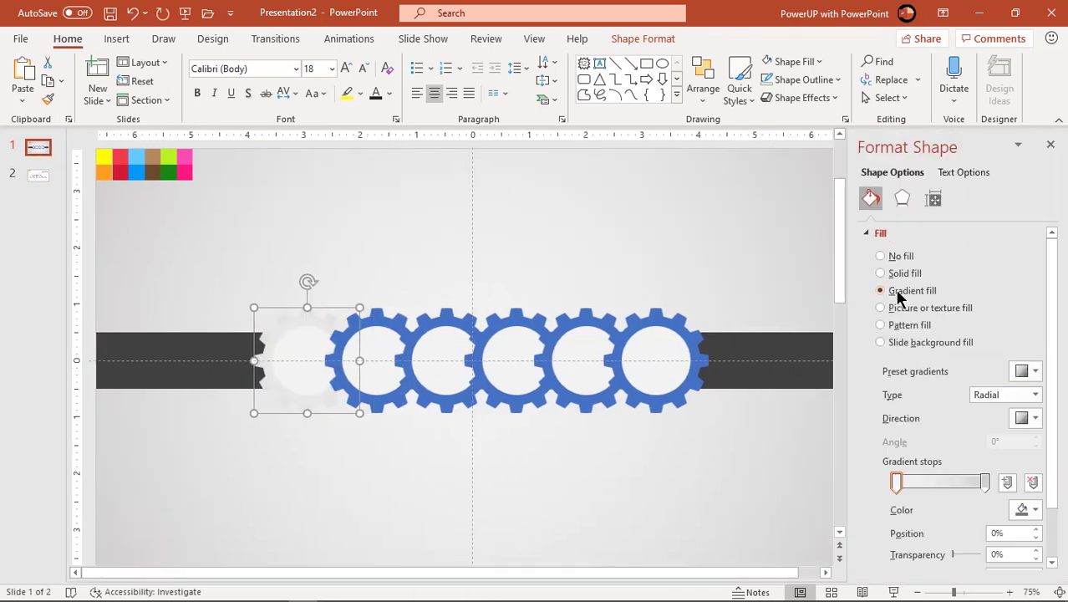
pyautogui.click(990, 393)
pyautogui.click(988, 409)
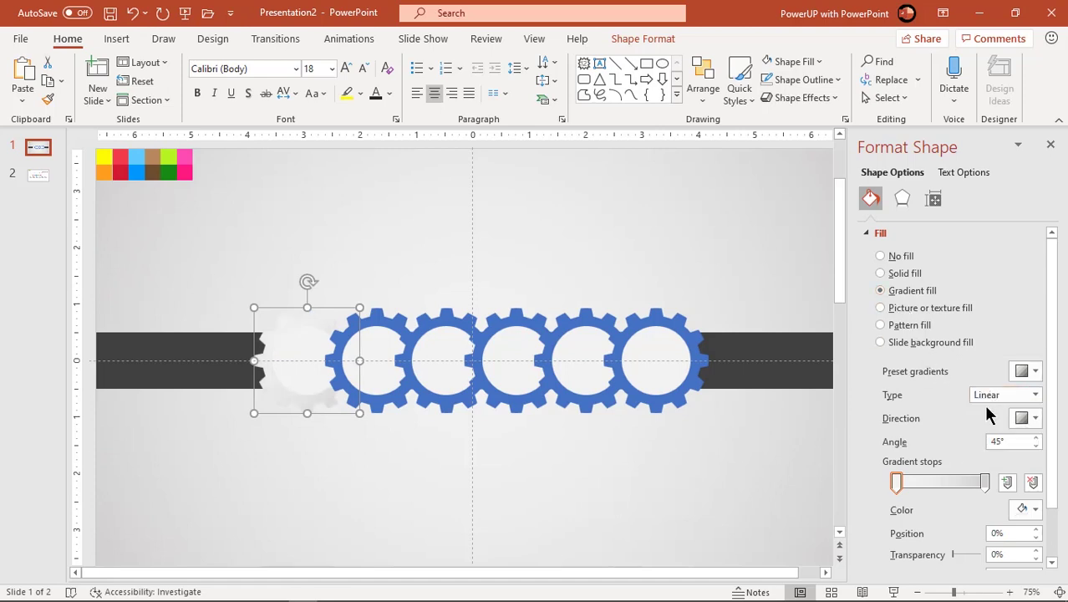
pyautogui.click(1026, 509)
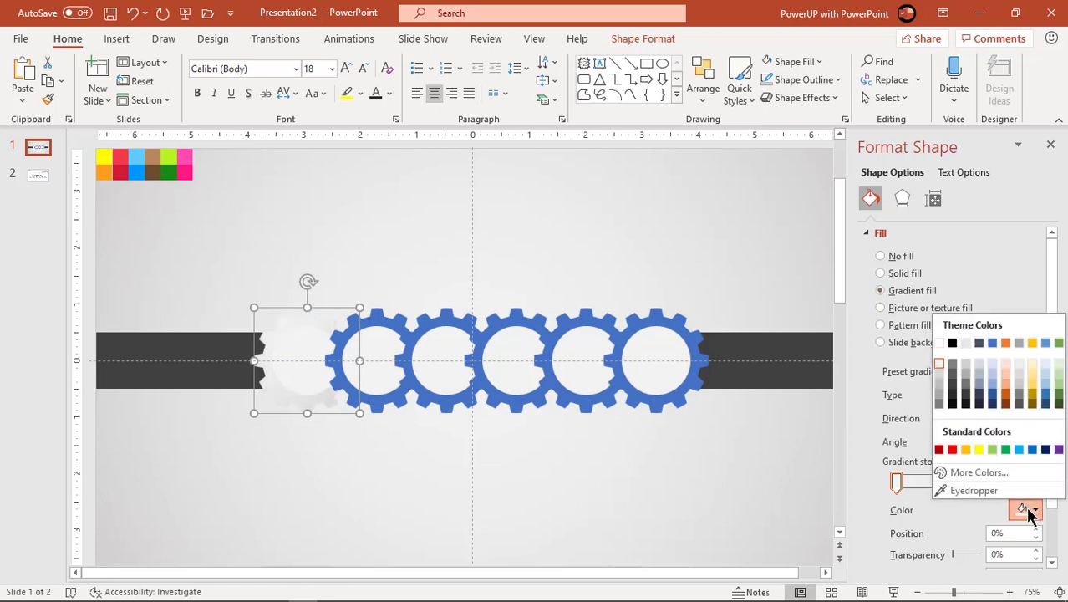
pyautogui.click(961, 490)
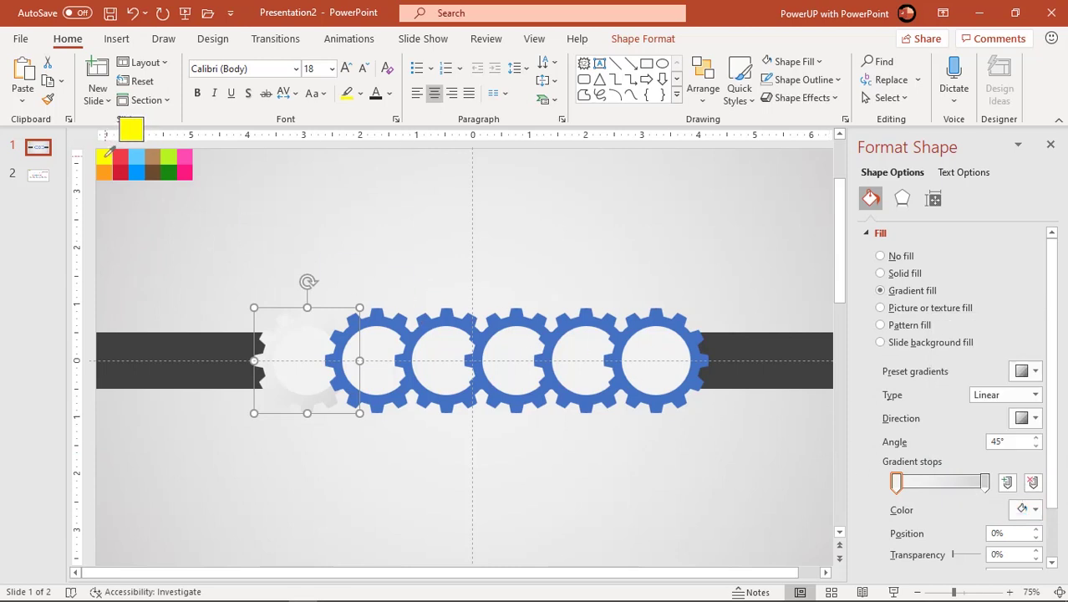
pyautogui.click(105, 157)
# - Make the end stop a sampled orange, set the direction to 90°, and move the end stop to 90%
pyautogui.click(985, 483)
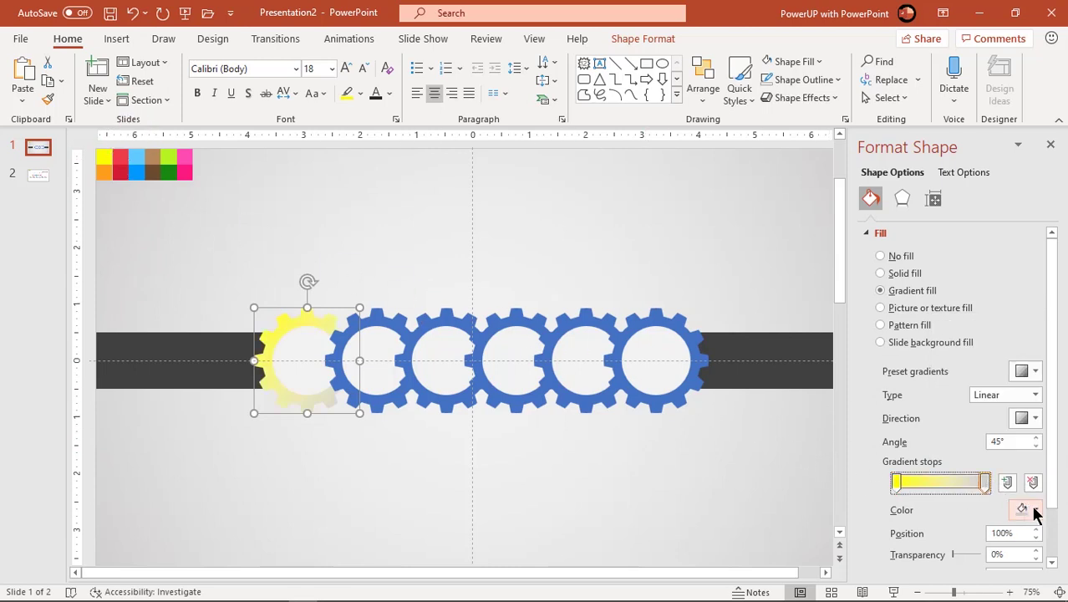
pyautogui.click(1030, 508)
pyautogui.click(979, 496)
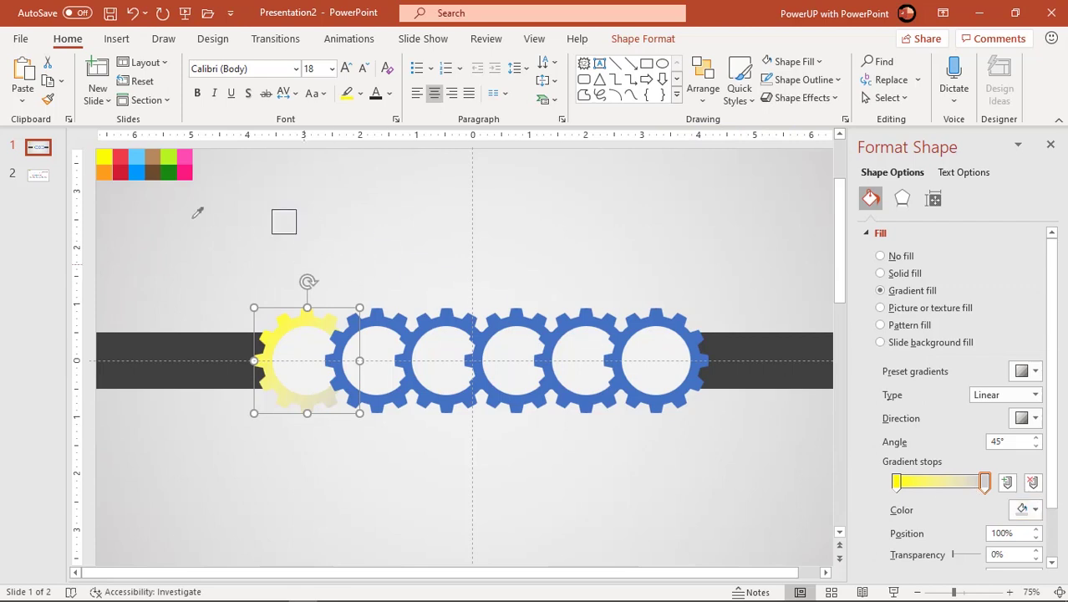
pyautogui.click(110, 177)
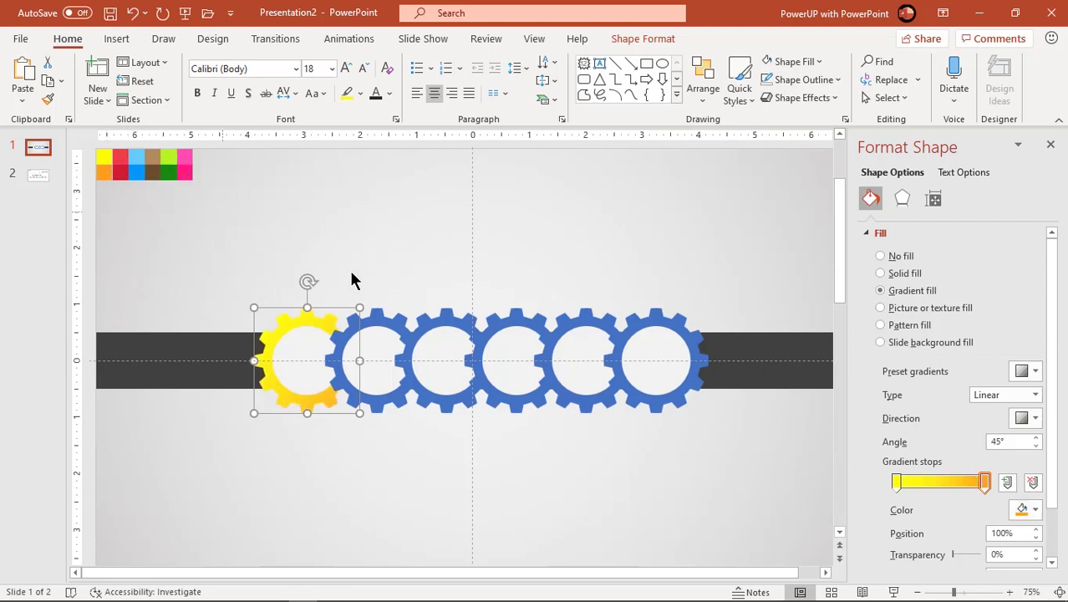
pyautogui.click(1028, 418)
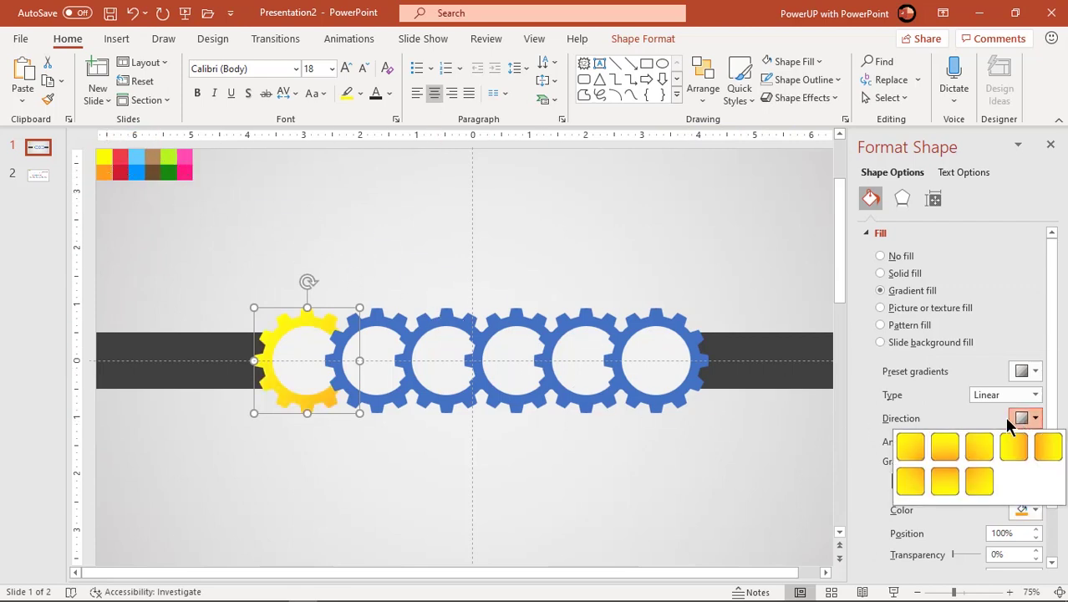
pyautogui.click(948, 449)
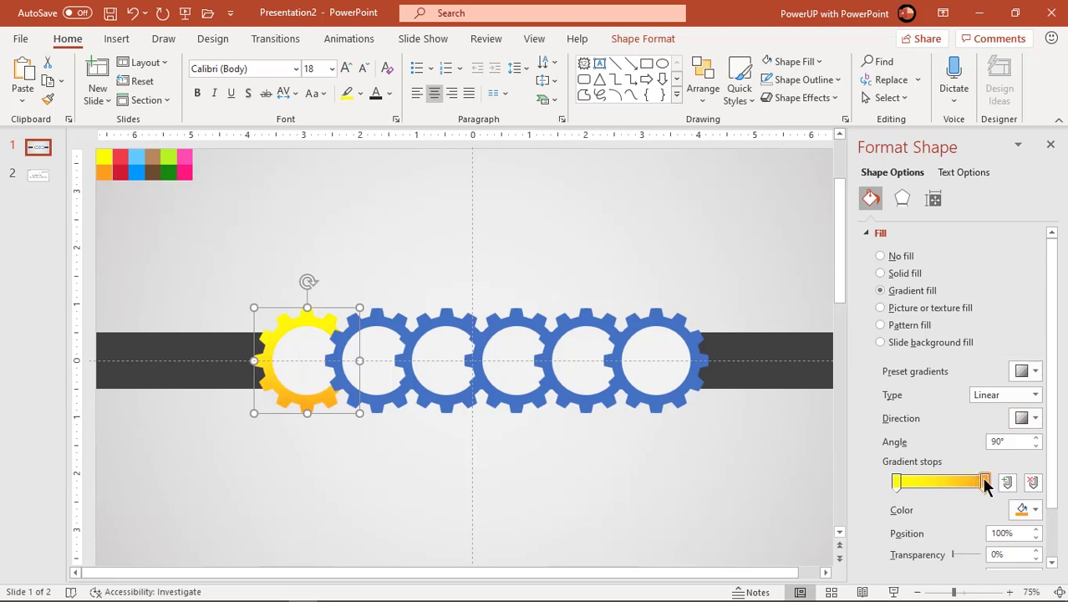
pyautogui.moveTo(985, 483); pyautogui.dragTo(982, 485)
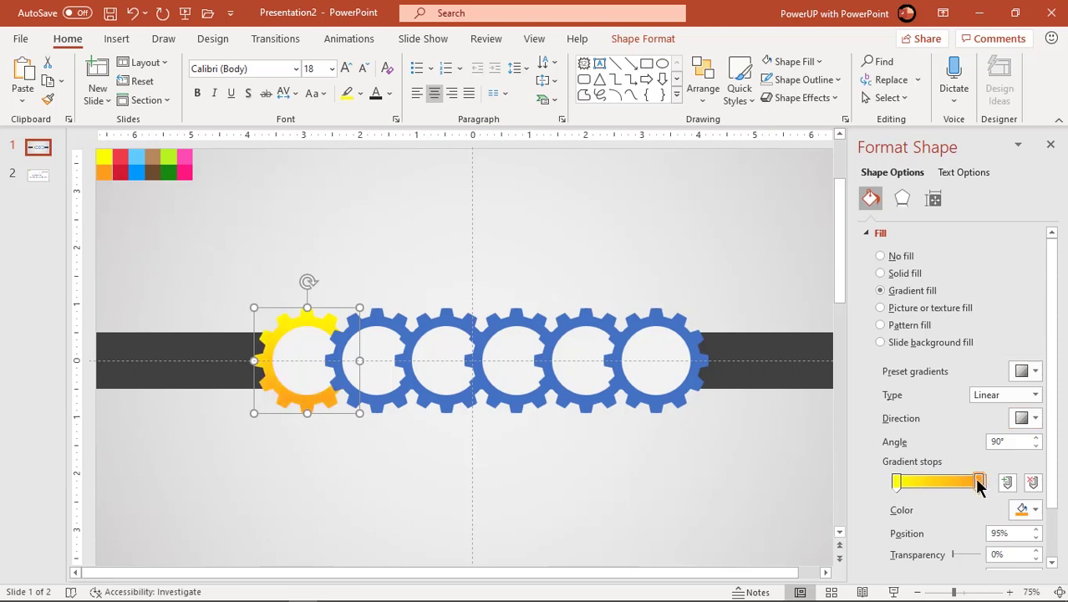
pyautogui.click(976, 483)
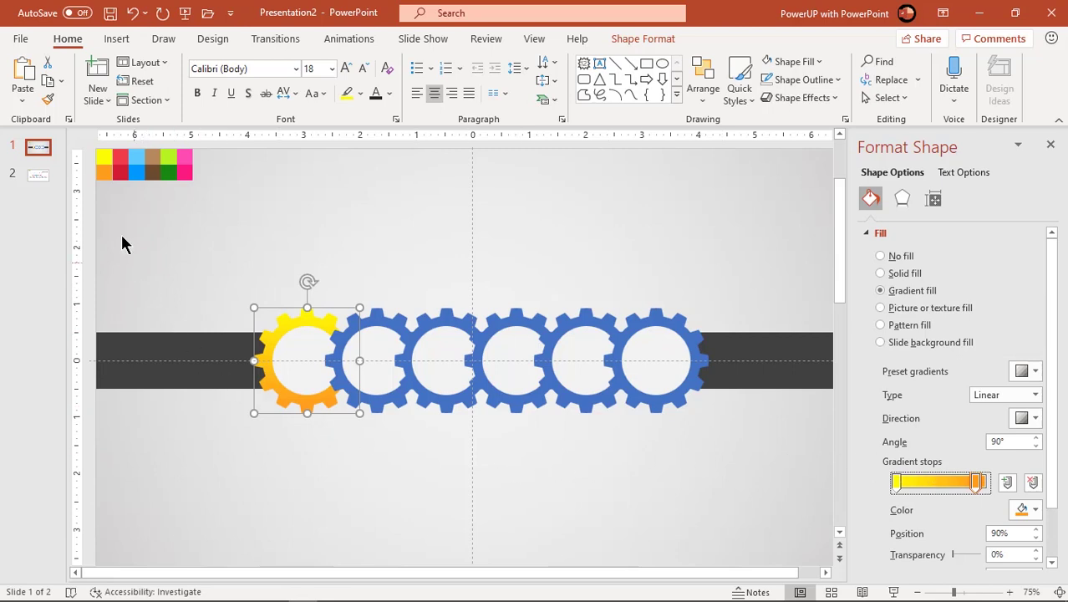
# - Copy the first gear's yellow-orange gradient onto gears two through six with Format Painter
pyautogui.click(48, 104)
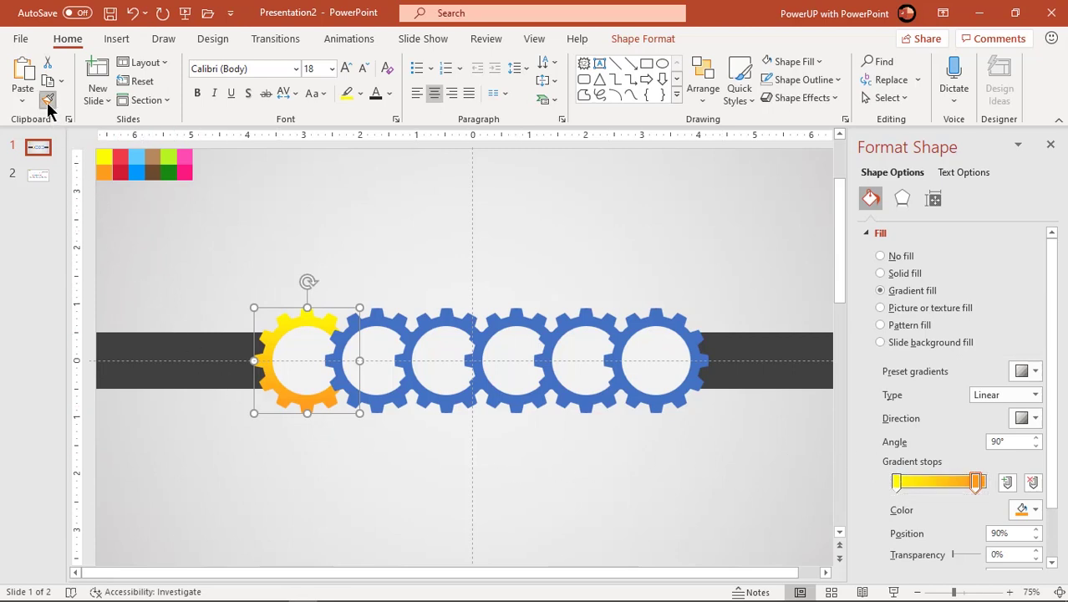
pyautogui.click(381, 321)
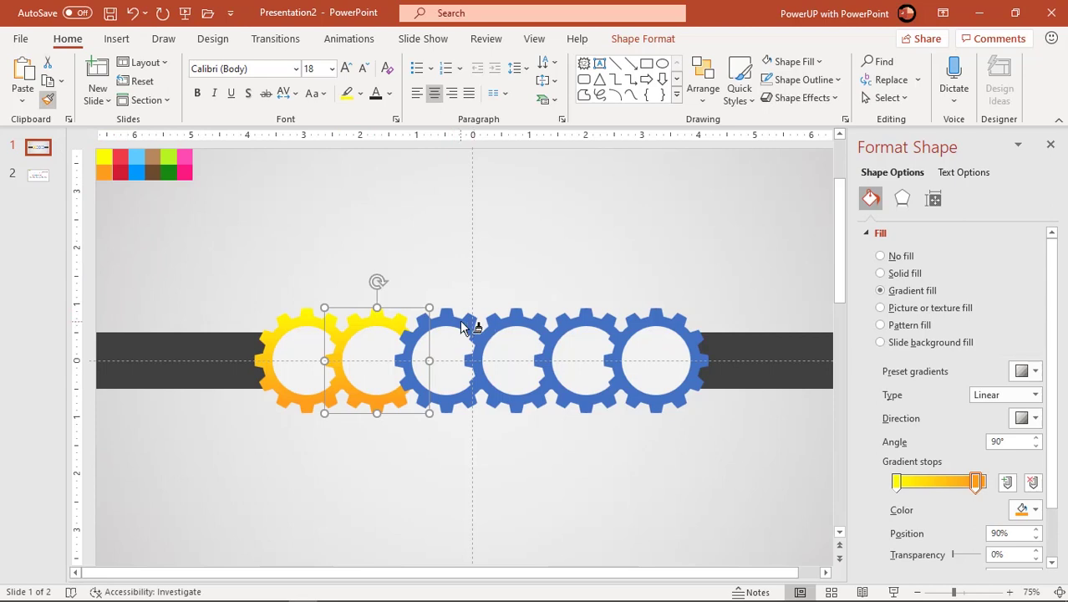
pyautogui.click(472, 327)
pyautogui.click(526, 321)
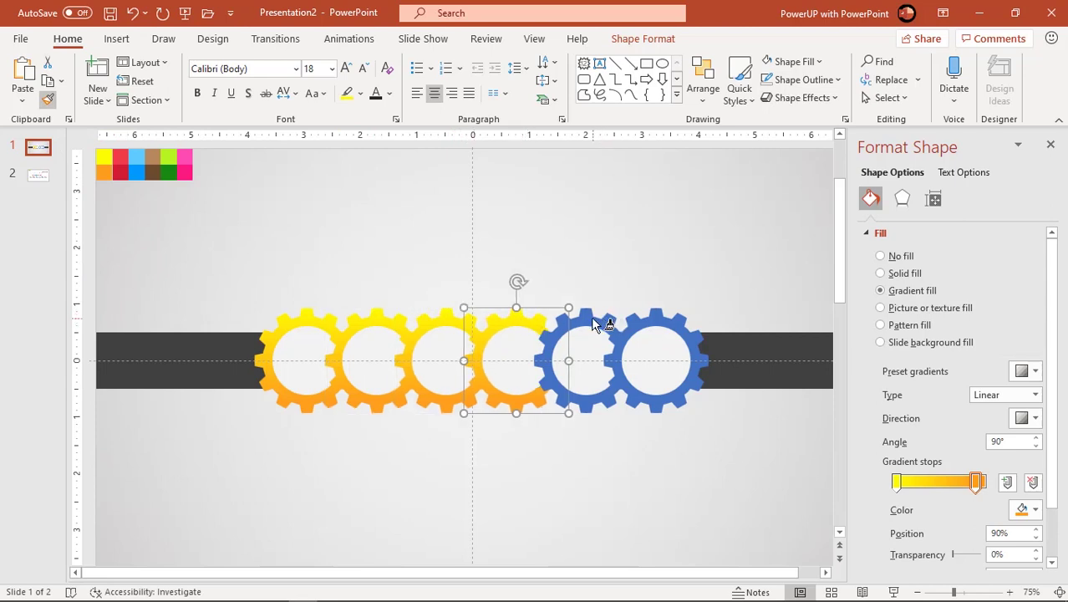
pyautogui.click(612, 323)
pyautogui.click(679, 328)
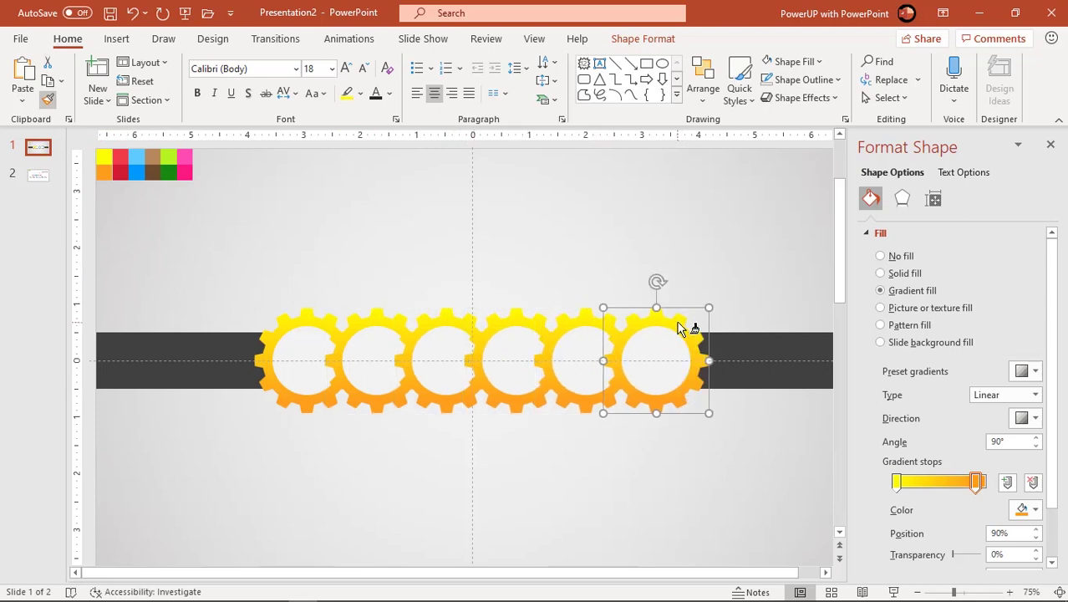
pyautogui.press('Escape')
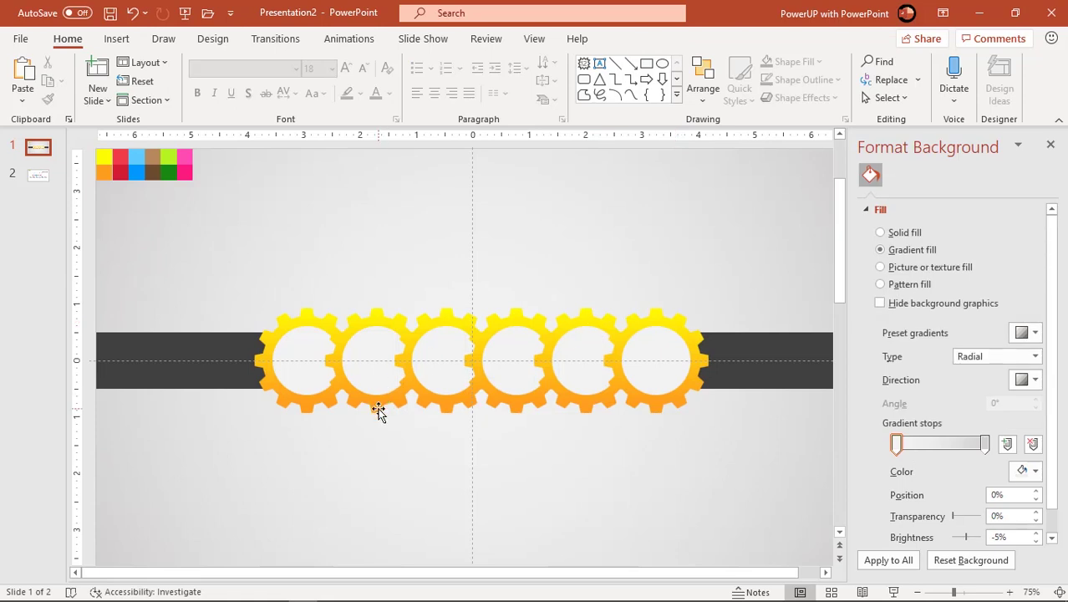
# - Recolour the second gear's gradient red to crimson using the eyedropper on the swatches
pyautogui.click(378, 411)
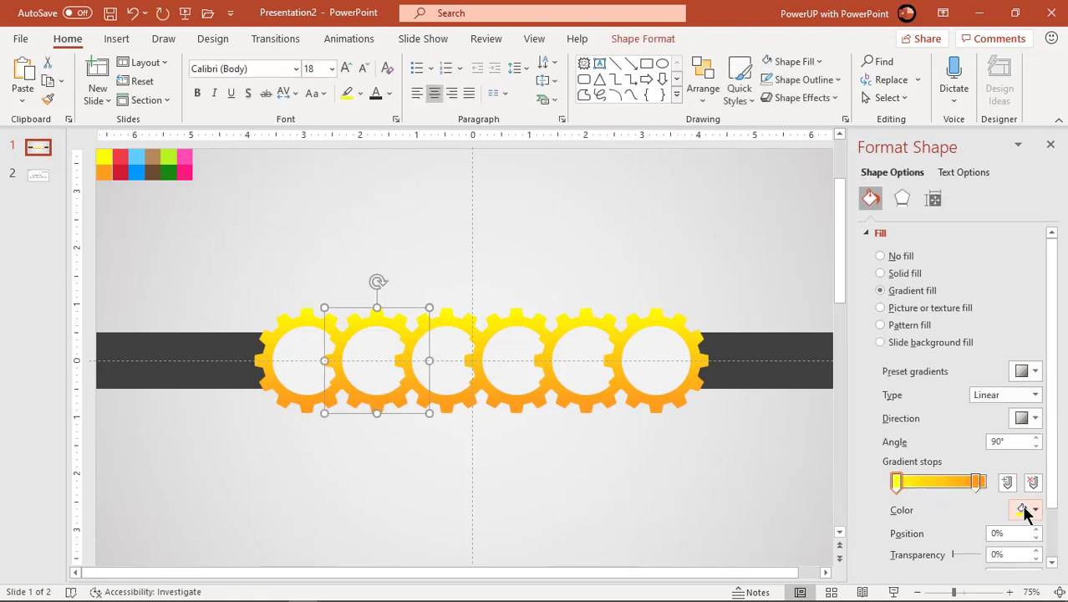
pyautogui.click(1029, 509)
pyautogui.click(992, 491)
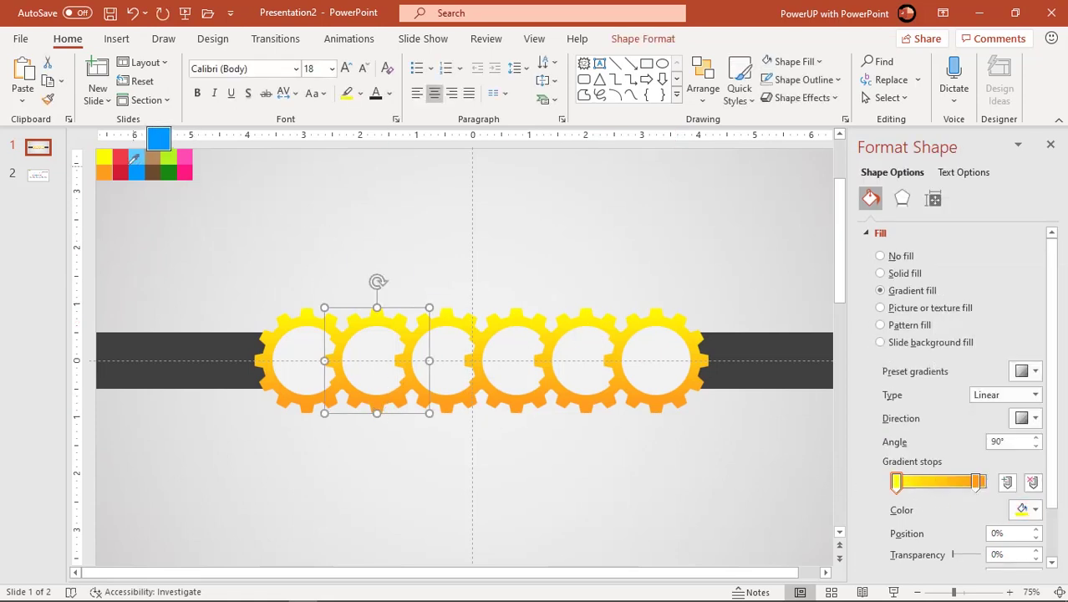
pyautogui.click(121, 157)
pyautogui.click(976, 483)
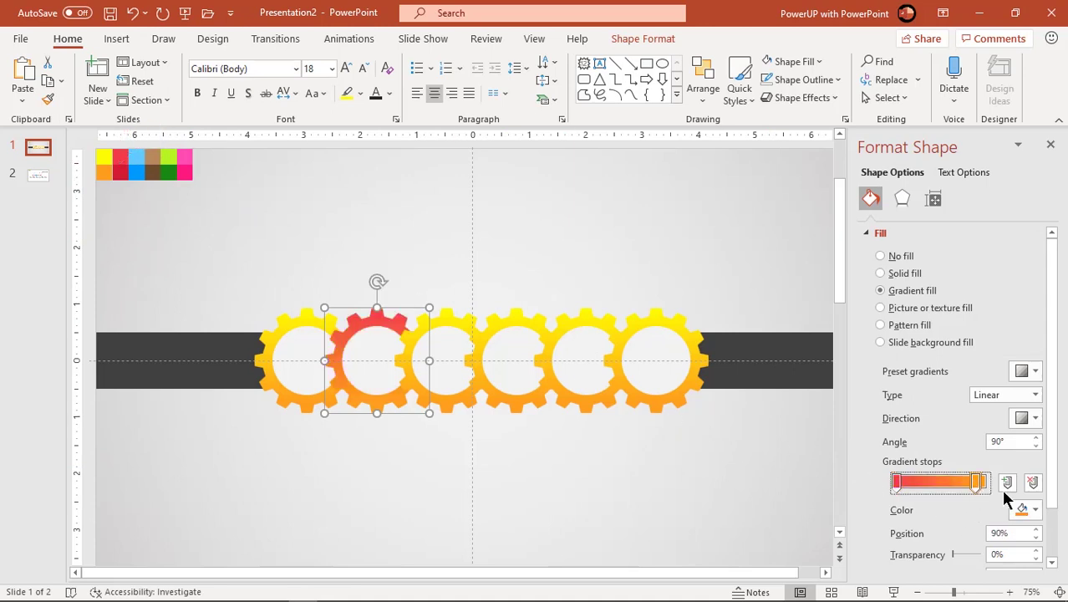
pyautogui.click(1034, 509)
pyautogui.click(986, 492)
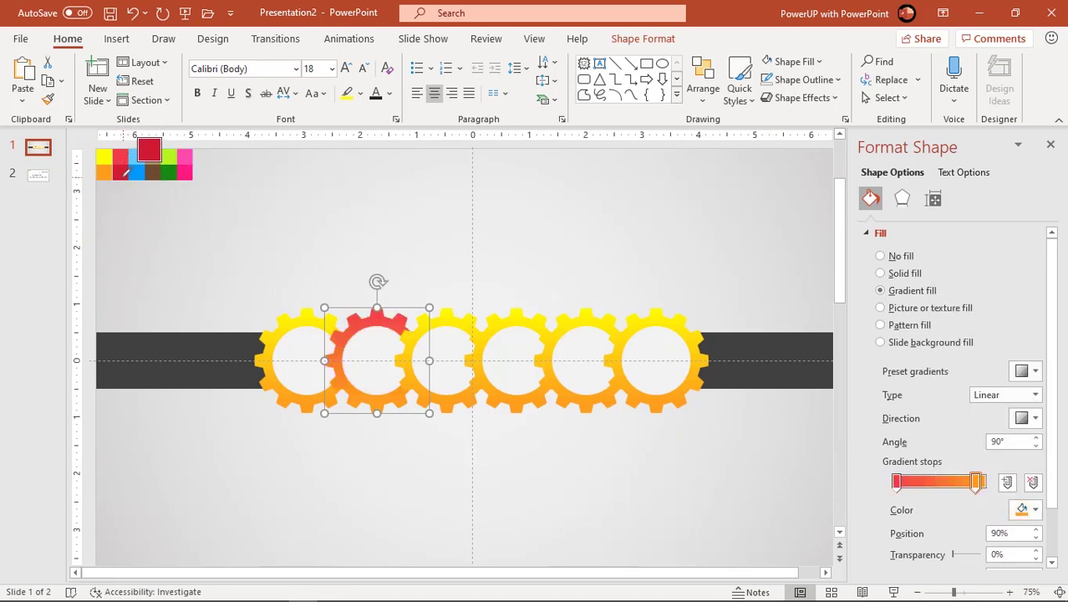
pyautogui.click(121, 171)
# - Recolour the third gear's gradient light blue to blue from the swatches
pyautogui.click(448, 313)
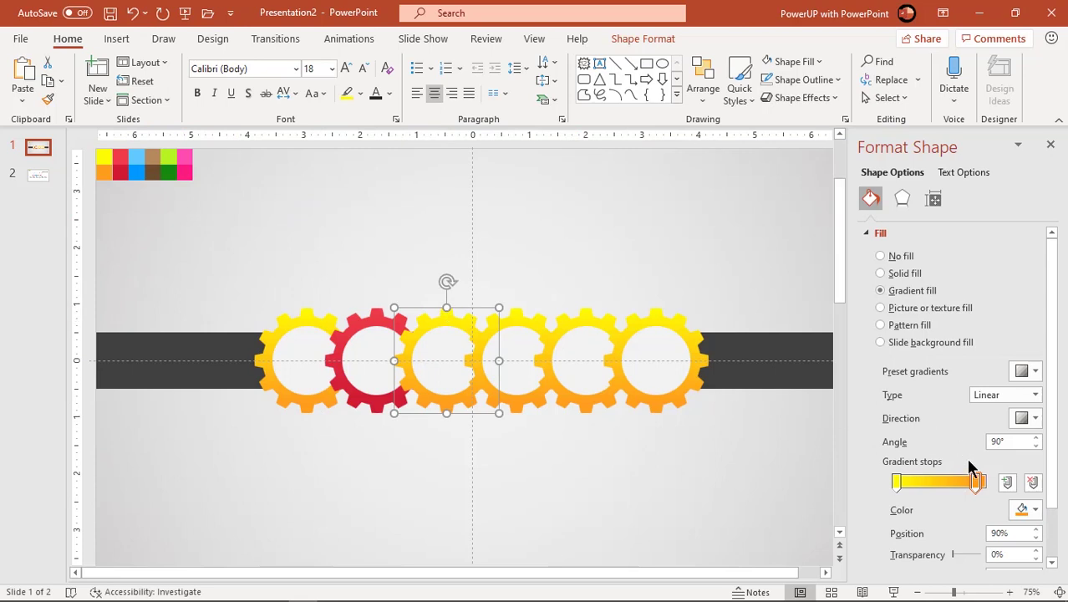
pyautogui.click(898, 484)
pyautogui.click(1035, 509)
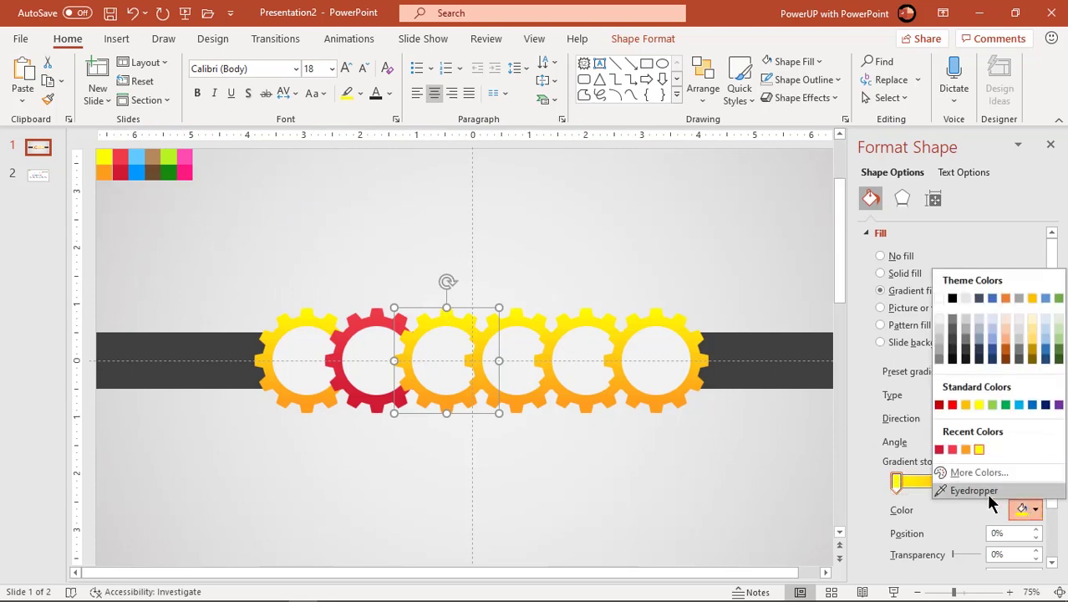
pyautogui.click(986, 492)
pyautogui.click(135, 159)
pyautogui.click(976, 481)
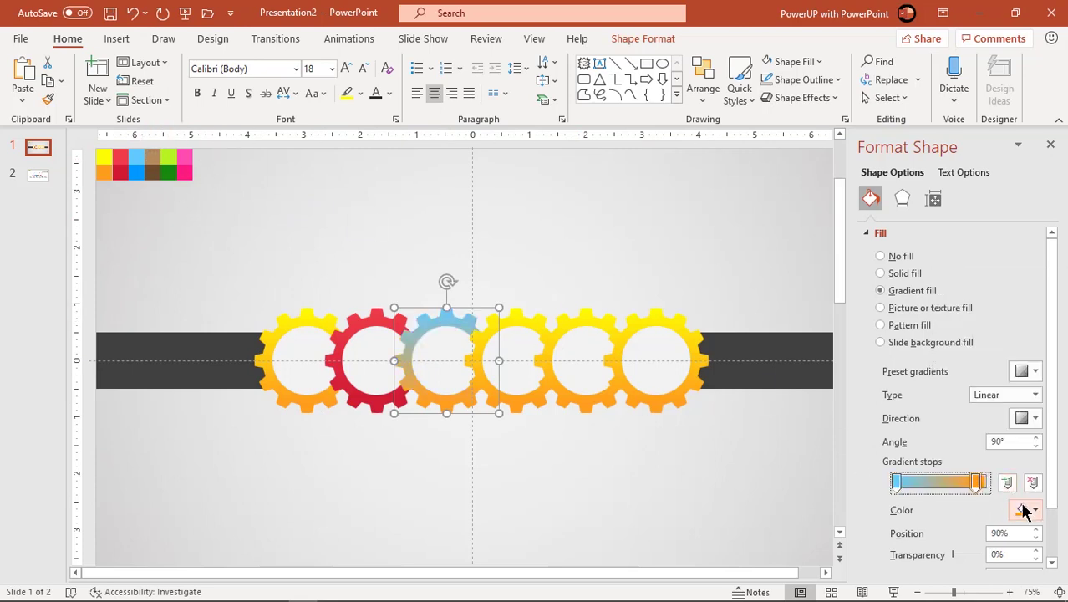
pyautogui.click(1035, 509)
pyautogui.click(986, 493)
pyautogui.click(135, 157)
# - Recolour the fourth gear's gradient light brown to dark brown from the swatches
pyautogui.click(507, 316)
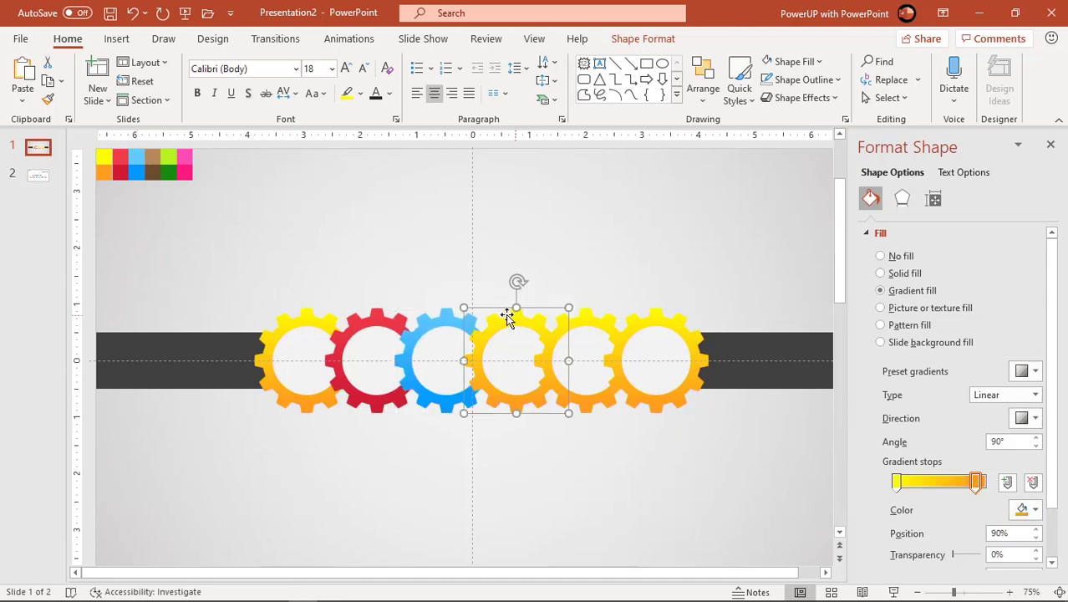
pyautogui.click(897, 483)
pyautogui.click(1035, 509)
pyautogui.click(986, 493)
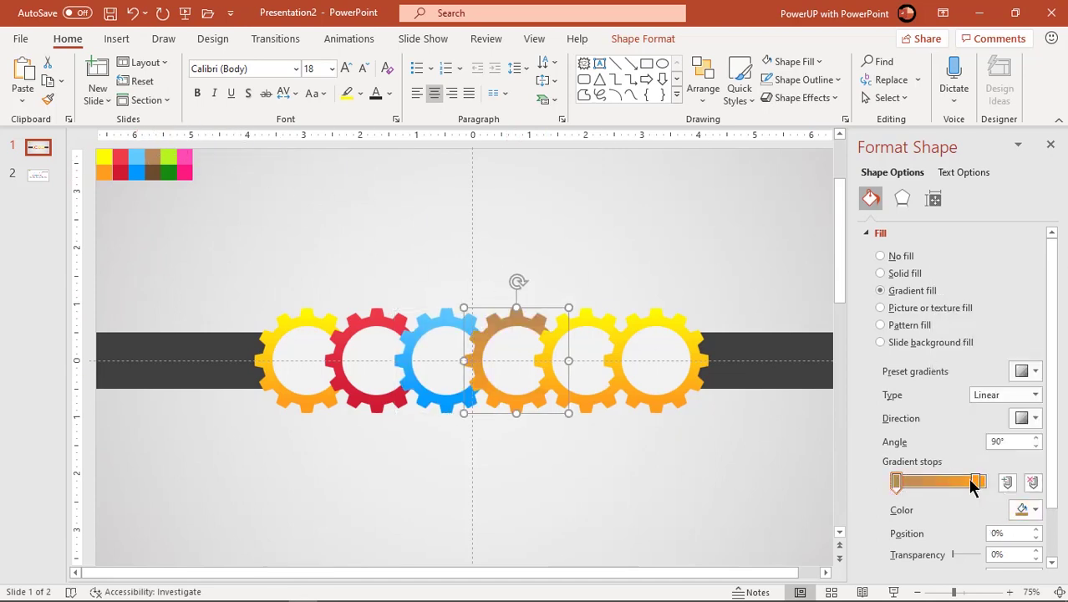
pyautogui.click(976, 482)
pyautogui.click(1034, 510)
pyautogui.click(986, 493)
pyautogui.click(152, 172)
# - Recolour the fifth gear's gradient lime green to dark green from the swatches
pyautogui.click(604, 316)
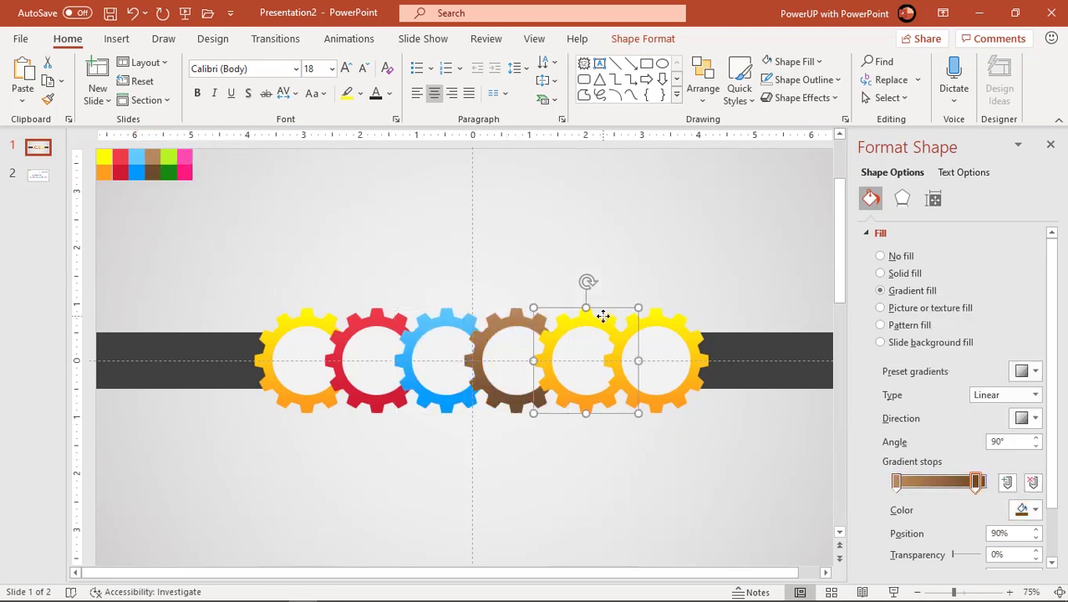
pyautogui.click(897, 482)
pyautogui.click(1035, 509)
pyautogui.click(986, 493)
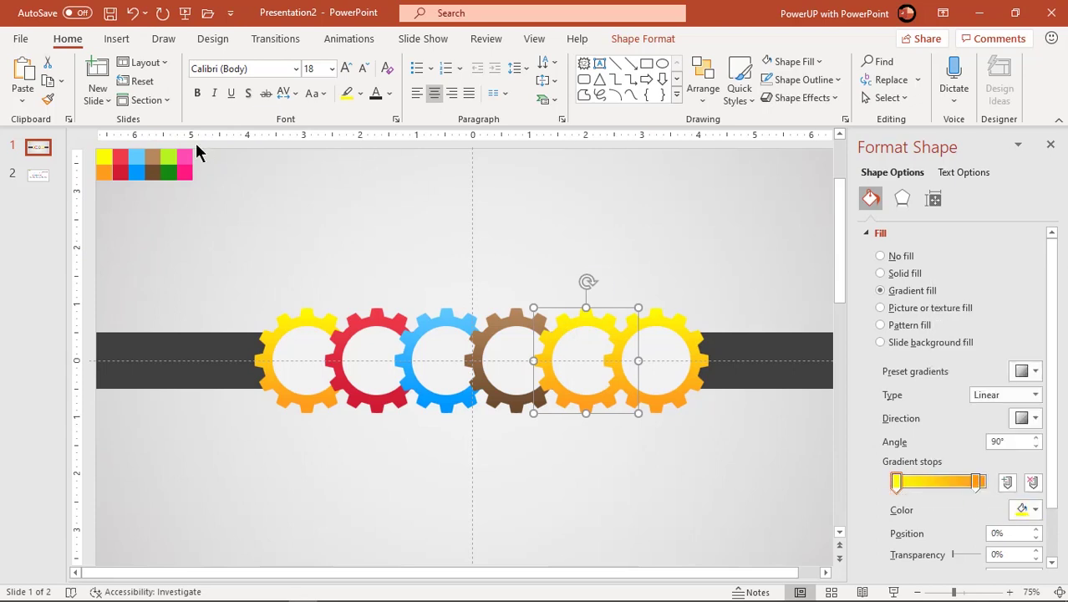
pyautogui.click(171, 157)
pyautogui.click(976, 481)
pyautogui.click(1035, 509)
pyautogui.click(986, 493)
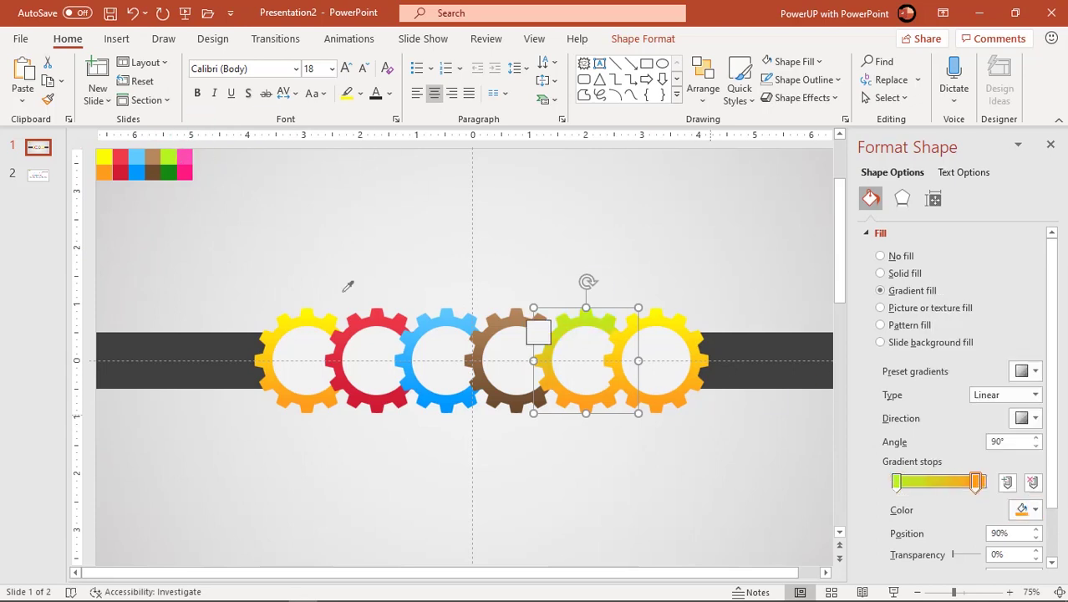
pyautogui.click(171, 172)
# - Recolour the sixth gear's gradient stops pink from the swatches and close the Format Shape pane
pyautogui.click(666, 320)
pyautogui.click(896, 482)
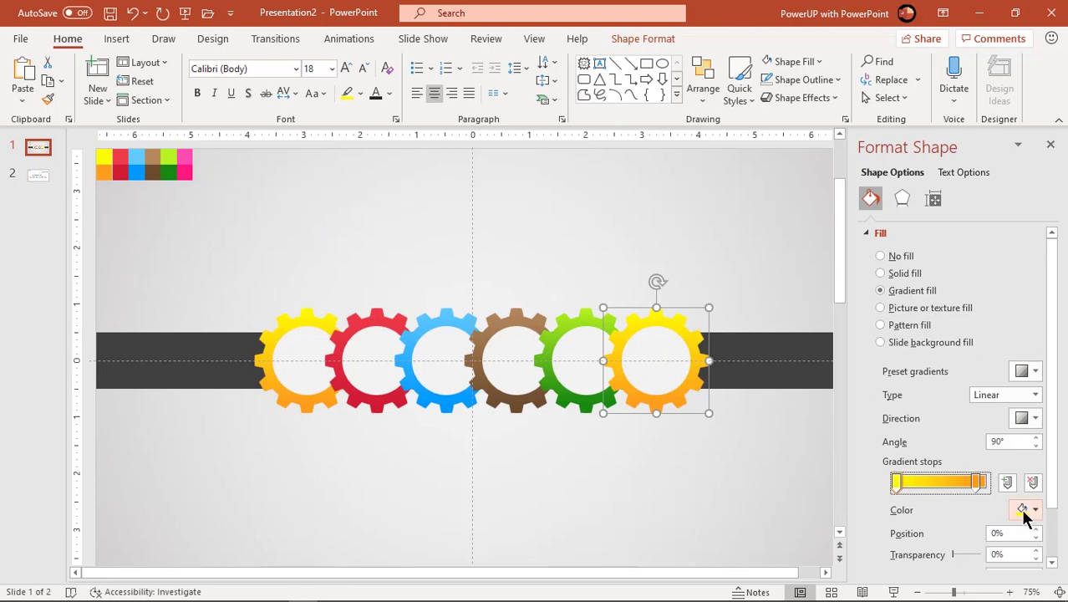
pyautogui.click(1035, 509)
pyautogui.click(987, 492)
pyautogui.click(185, 157)
pyautogui.click(976, 482)
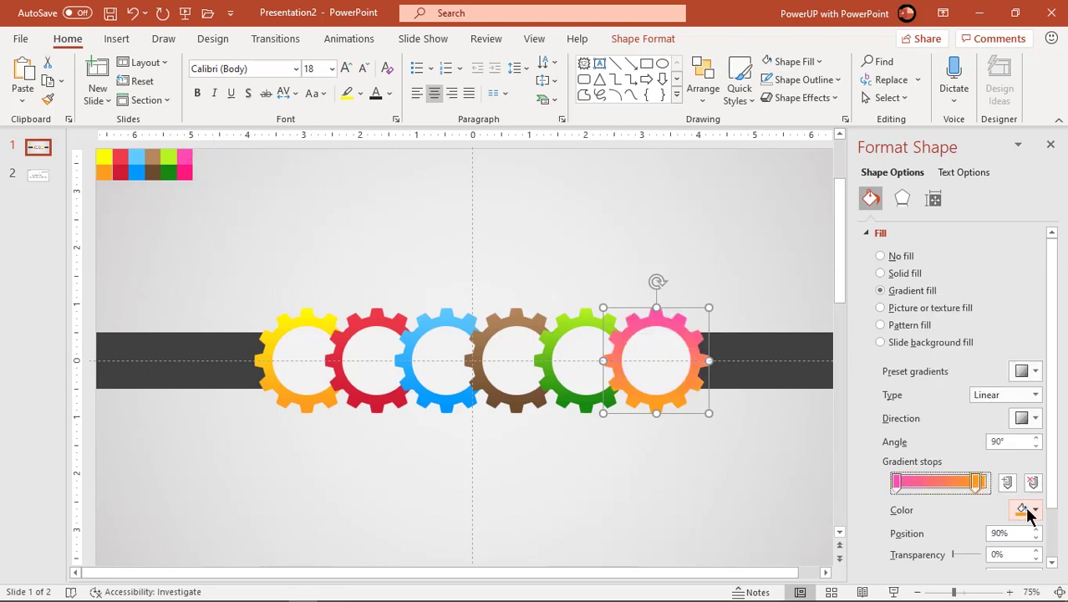
pyautogui.click(1035, 509)
pyautogui.click(987, 493)
pyautogui.click(185, 173)
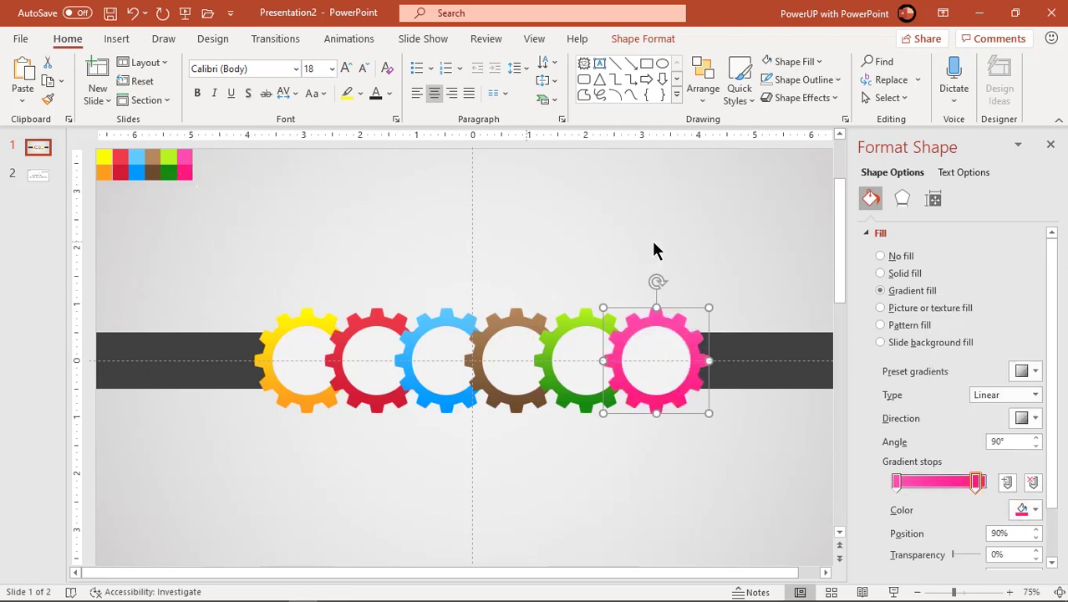
pyautogui.click(1050, 145)
pyautogui.click(639, 478)
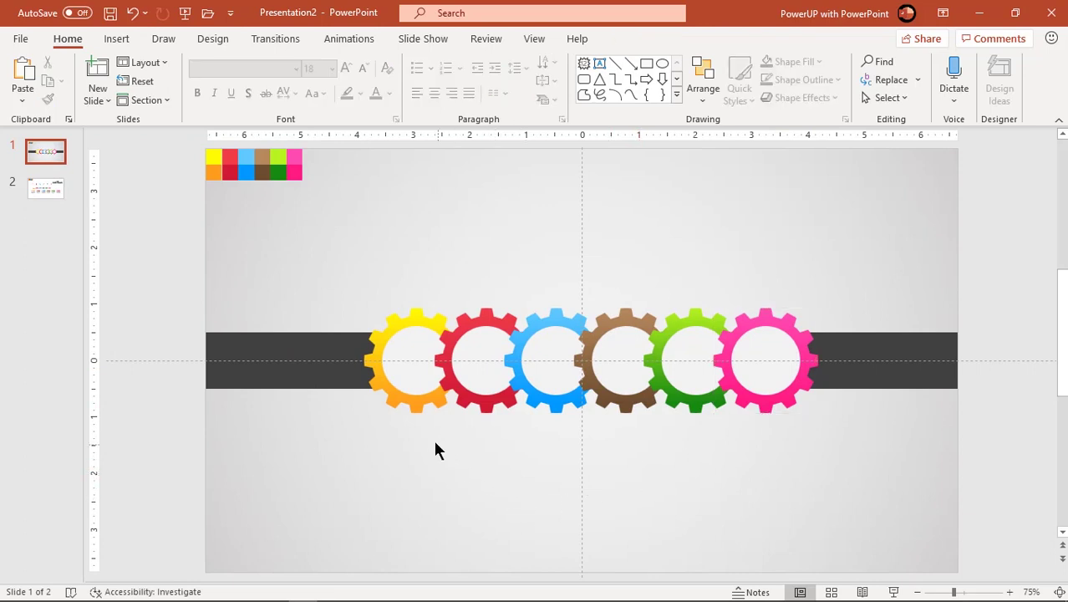
# - Select all six gears and open their Format Object settings
pyautogui.click(410, 407)
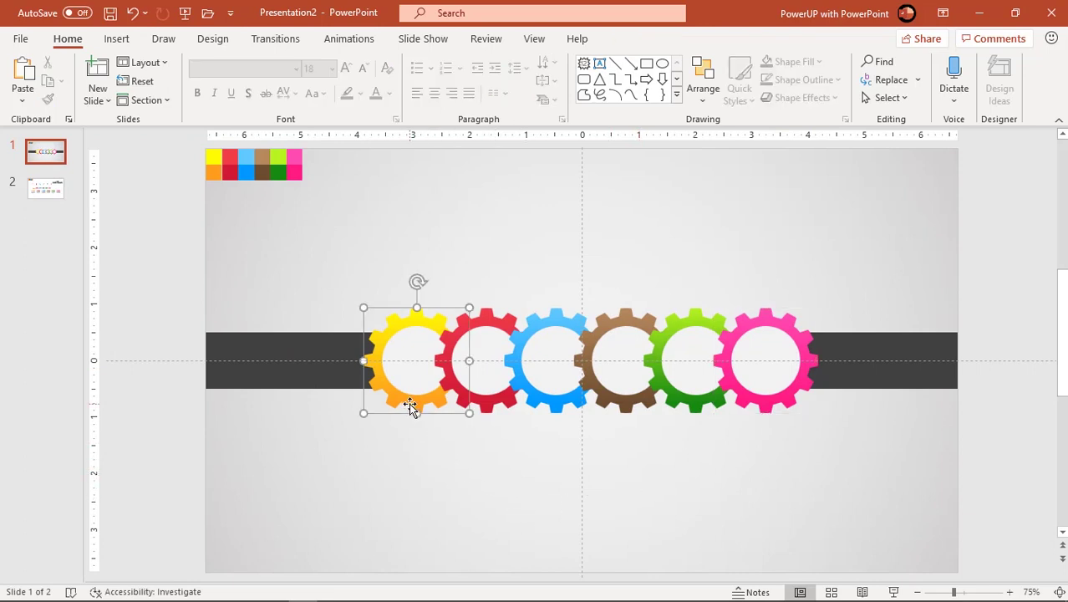
pyautogui.keyDown('shift'); pyautogui.click(495, 413); pyautogui.keyUp('shift')
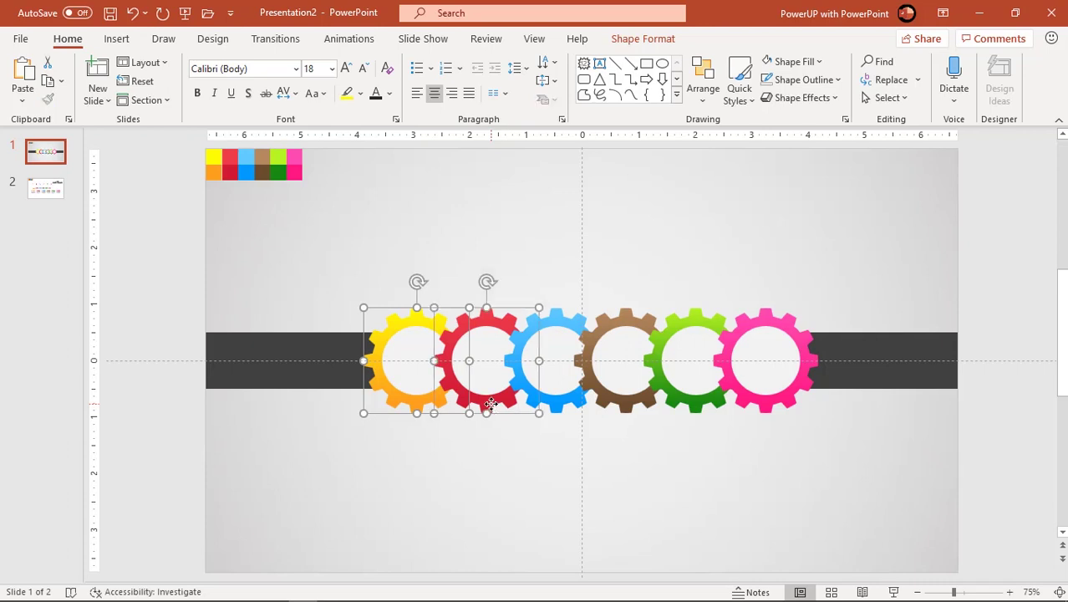
pyautogui.keyDown('shift'); pyautogui.click(560, 409); pyautogui.keyUp('shift')
pyautogui.keyDown('shift'); pyautogui.click(640, 412); pyautogui.keyUp('shift')
pyautogui.keyDown('shift'); pyautogui.click(702, 409); pyautogui.keyUp('shift')
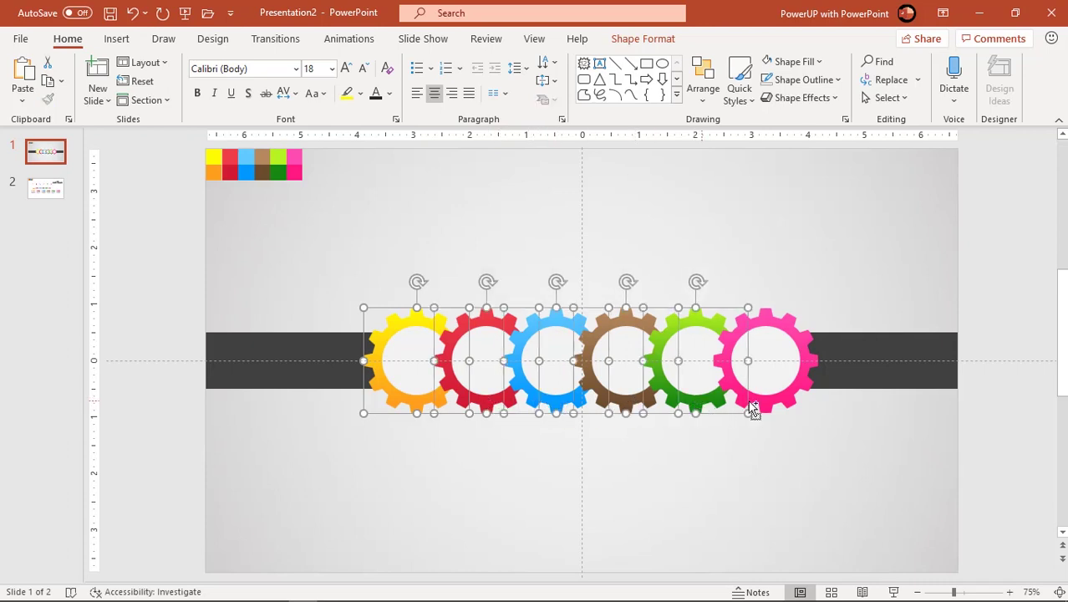
pyautogui.keyDown('shift'); pyautogui.click(771, 409); pyautogui.keyUp('shift')
pyautogui.rightClick(774, 407)
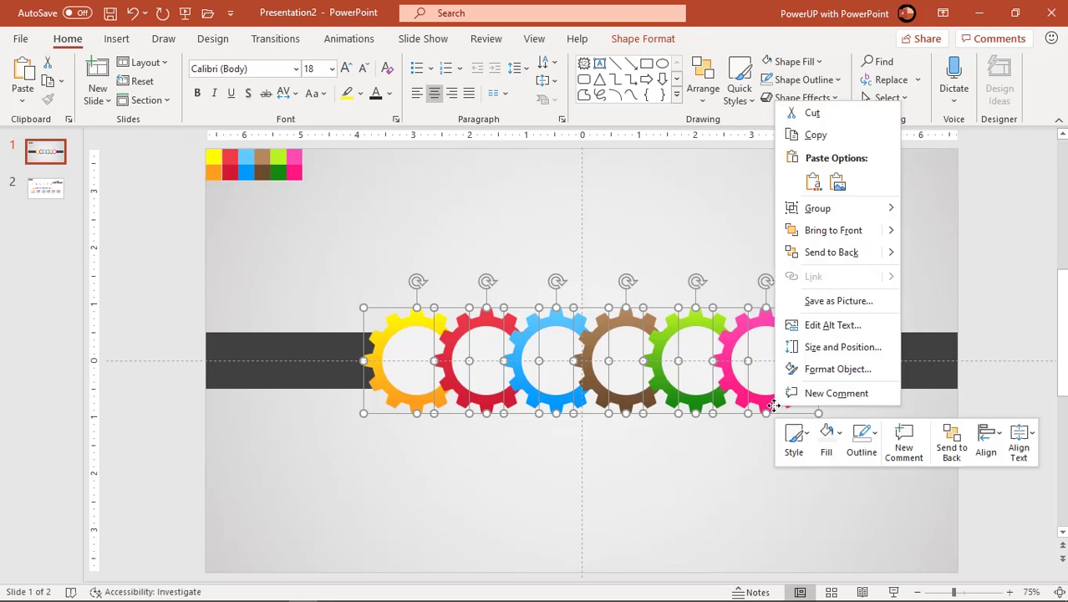
pyautogui.click(790, 368)
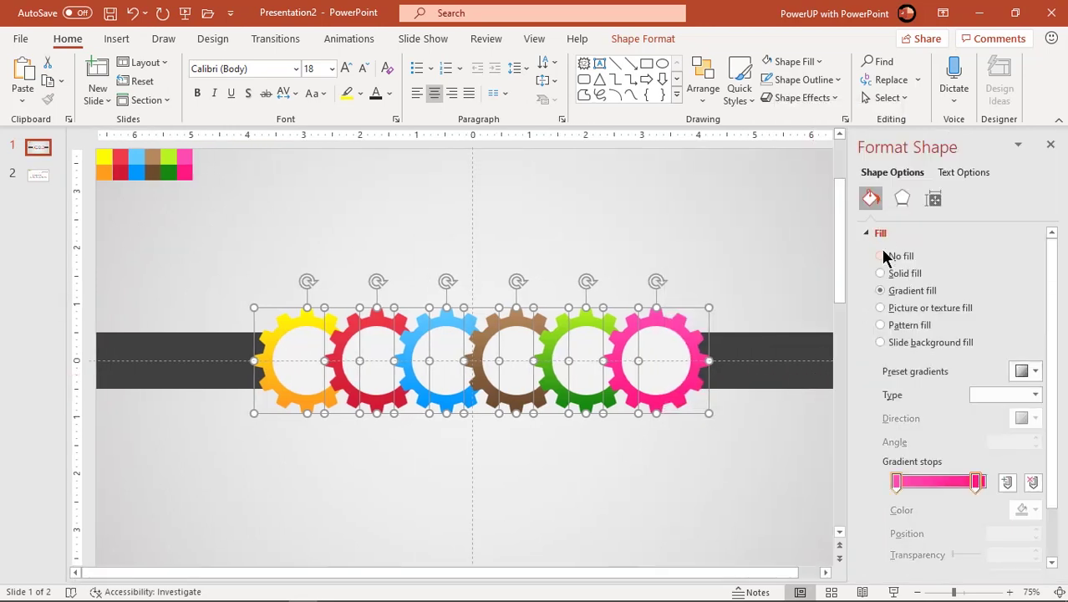
# - Apply the Offset: Center outer shadow: 60% transparency, 102% size, 7 pt blur, 0 pt distance
pyautogui.click(902, 205)
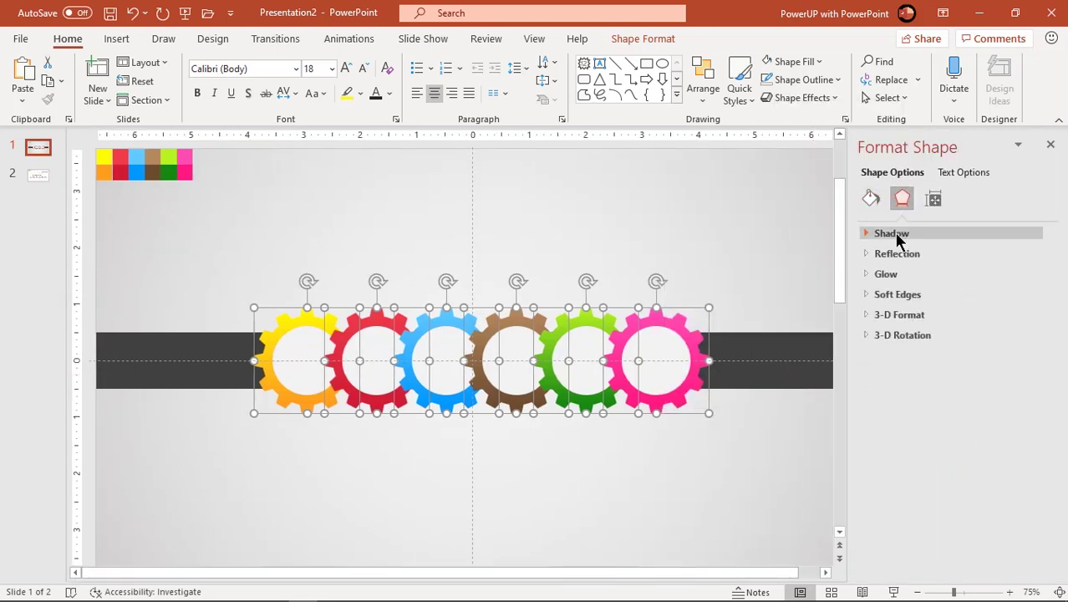
pyautogui.click(896, 237)
pyautogui.click(1034, 255)
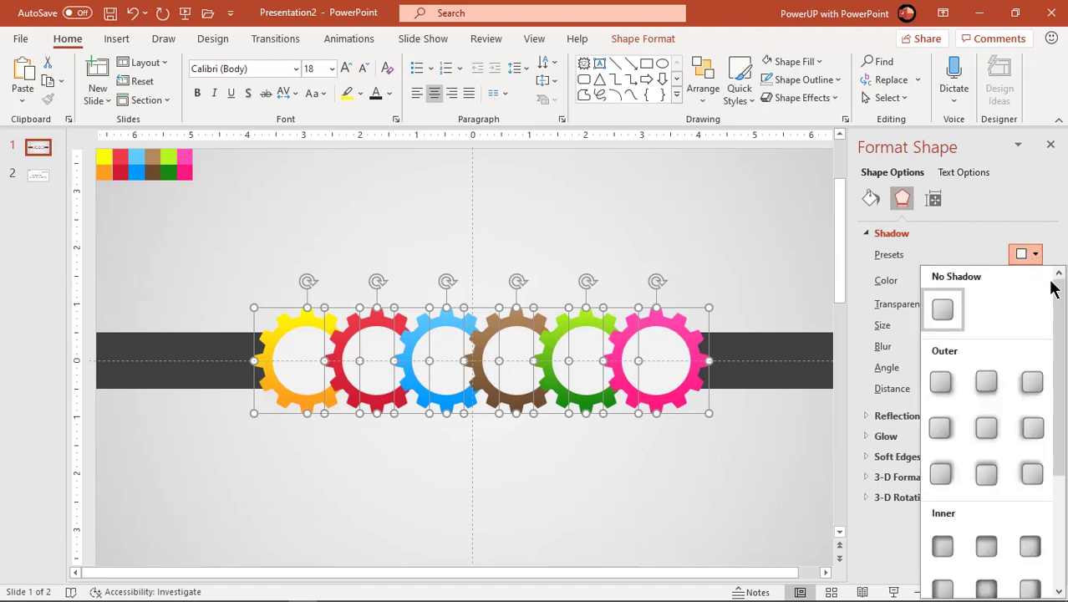
pyautogui.moveTo(1064, 295); pyautogui.dragTo(1065, 322)
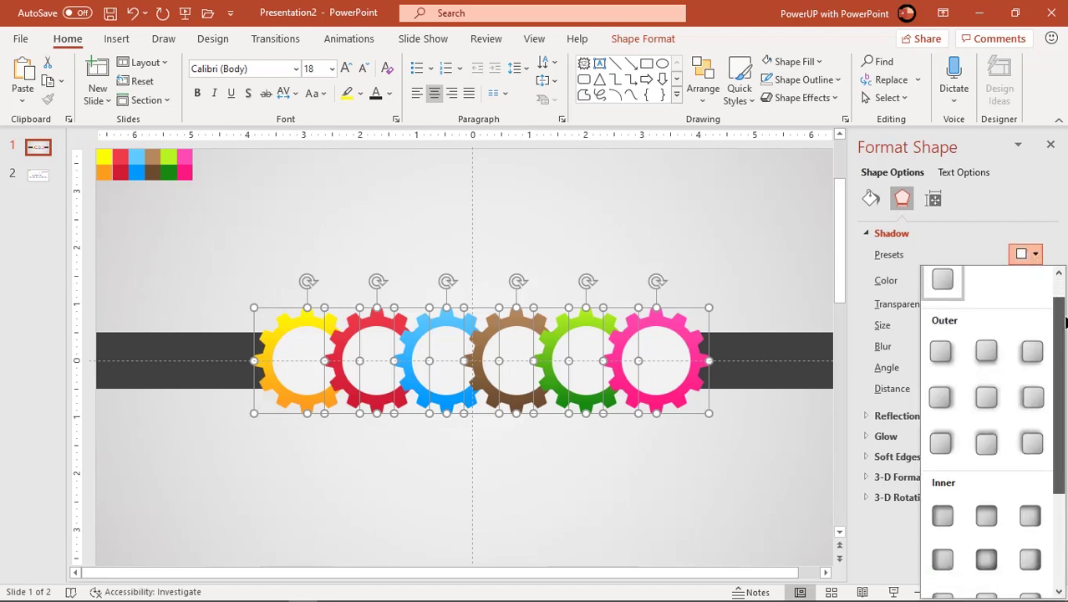
pyautogui.click(987, 394)
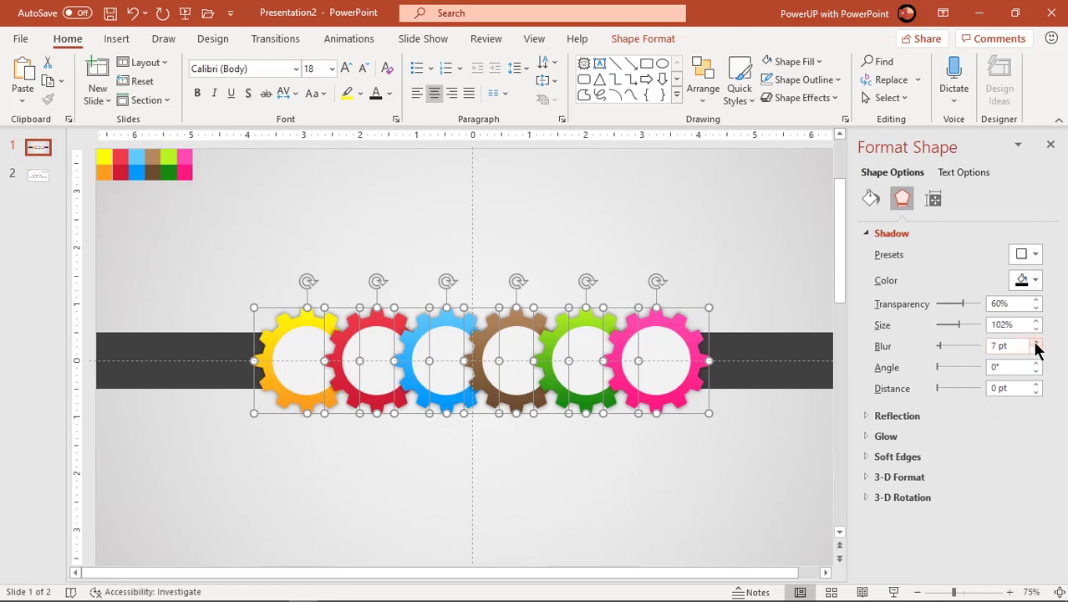
pyautogui.click(542, 474)
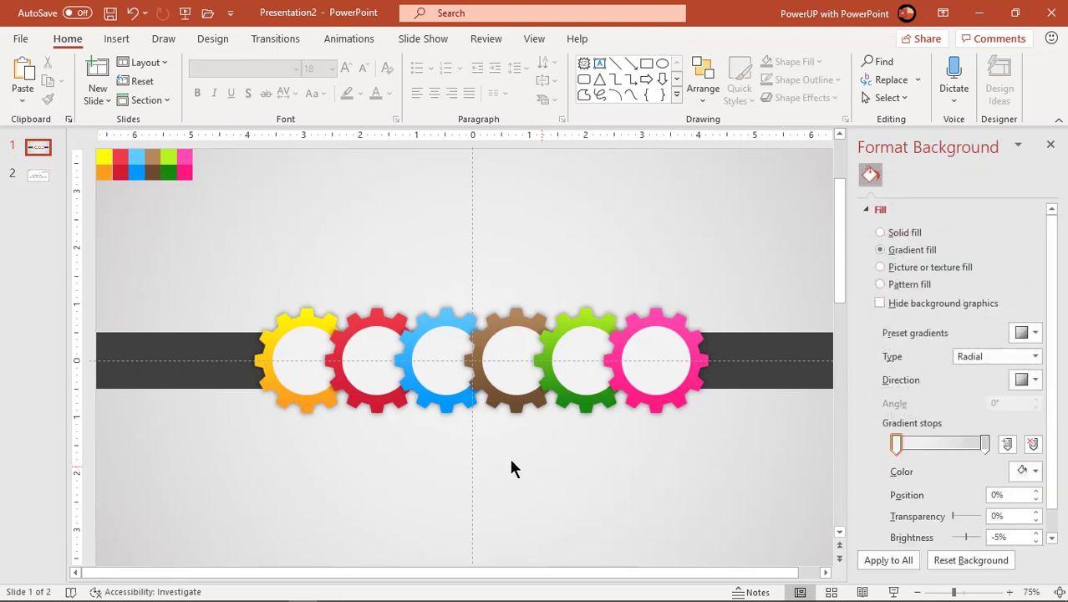
# - Give all six gears the Offset: Bottom Left outer shadow preset (6 pt blur, 3 pt at 135°)
pyautogui.click(303, 393)
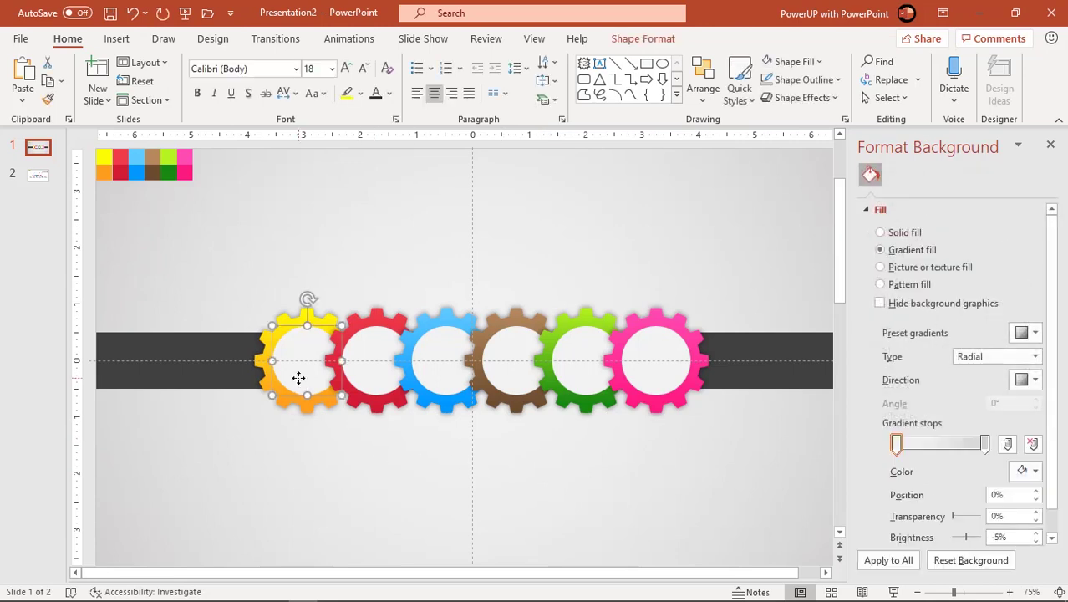
pyautogui.keyDown('shift'); pyautogui.click(371, 376); pyautogui.keyUp('shift')
pyautogui.keyDown('shift'); pyautogui.click(443, 367); pyautogui.keyUp('shift')
pyautogui.keyDown('shift'); pyautogui.click(514, 359); pyautogui.keyUp('shift')
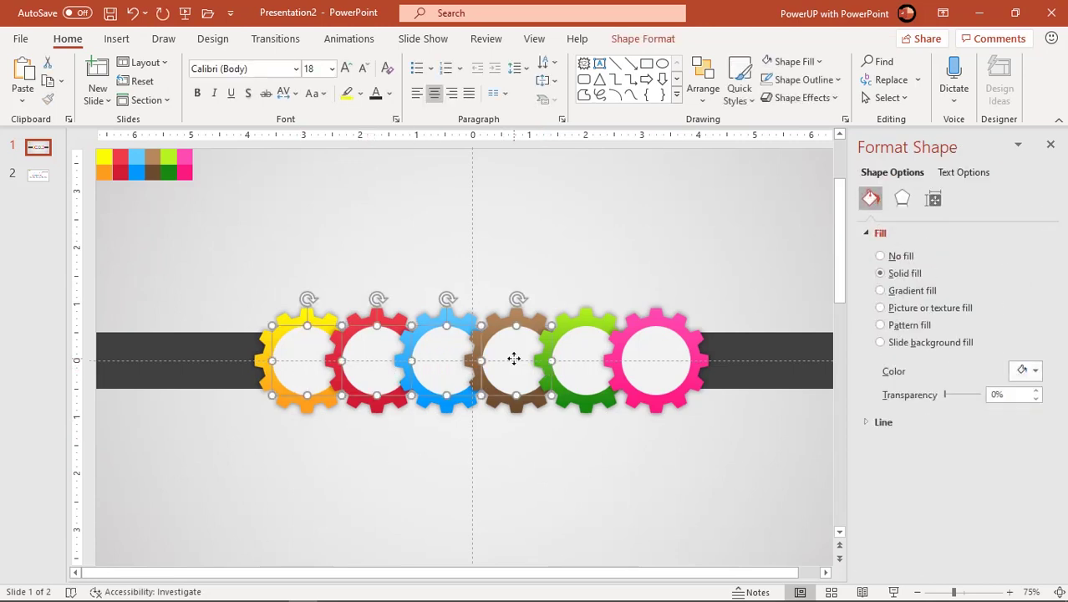
pyautogui.keyDown('shift'); pyautogui.click(575, 366); pyautogui.keyUp('shift')
pyautogui.keyDown('shift'); pyautogui.click(662, 360); pyautogui.keyUp('shift')
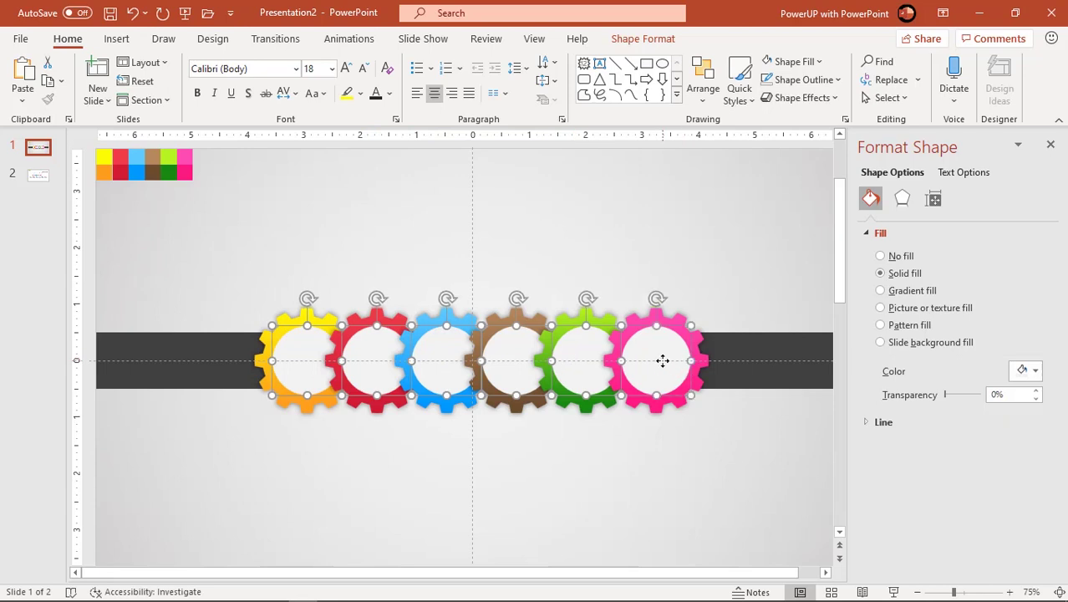
pyautogui.click(901, 201)
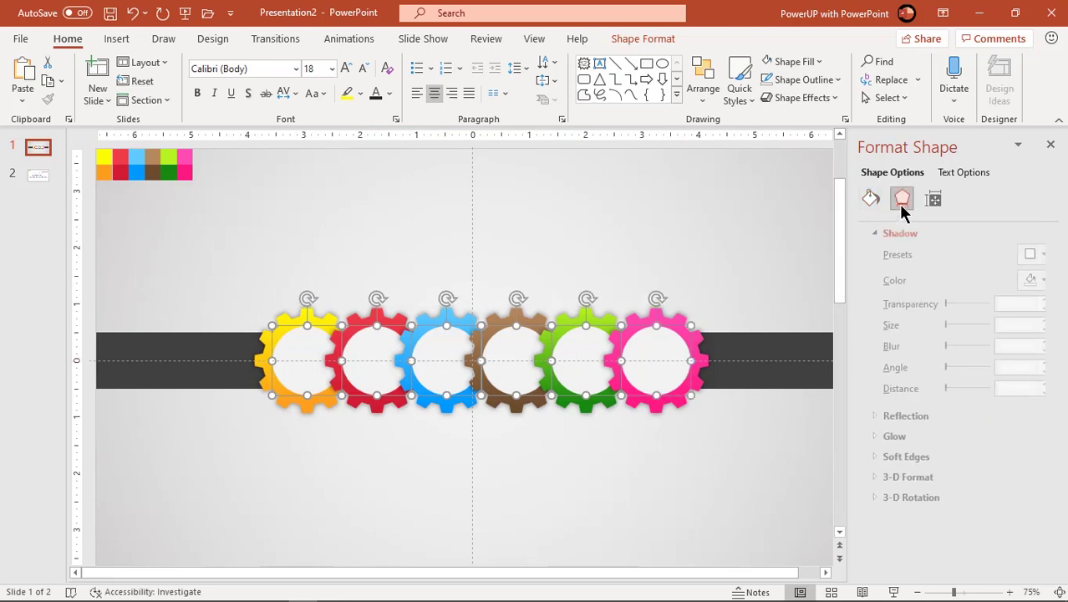
pyautogui.click(1035, 256)
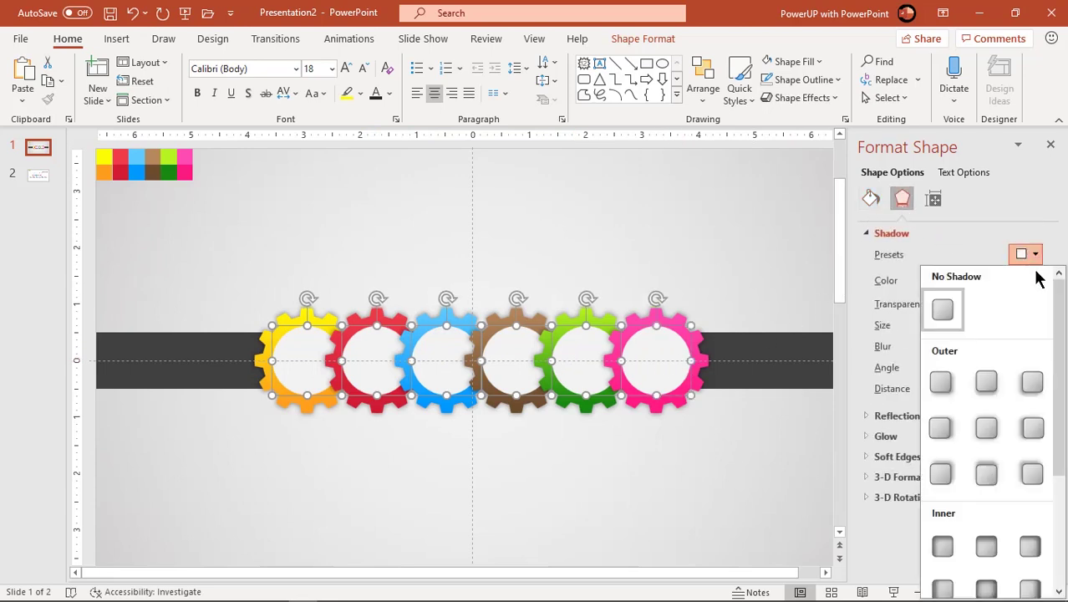
pyautogui.click(1033, 382)
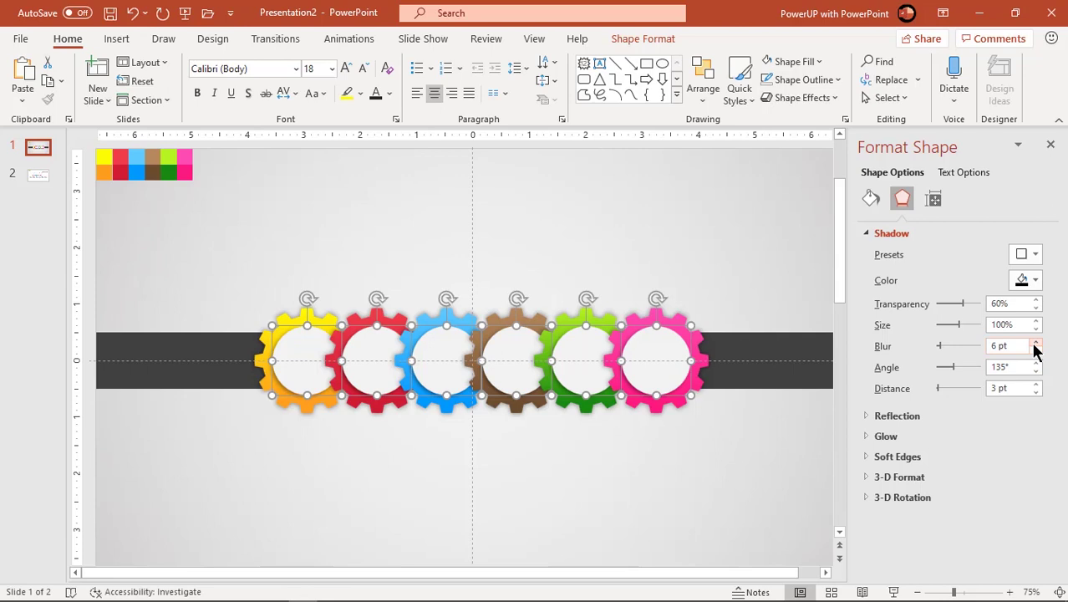
pyautogui.click(1051, 145)
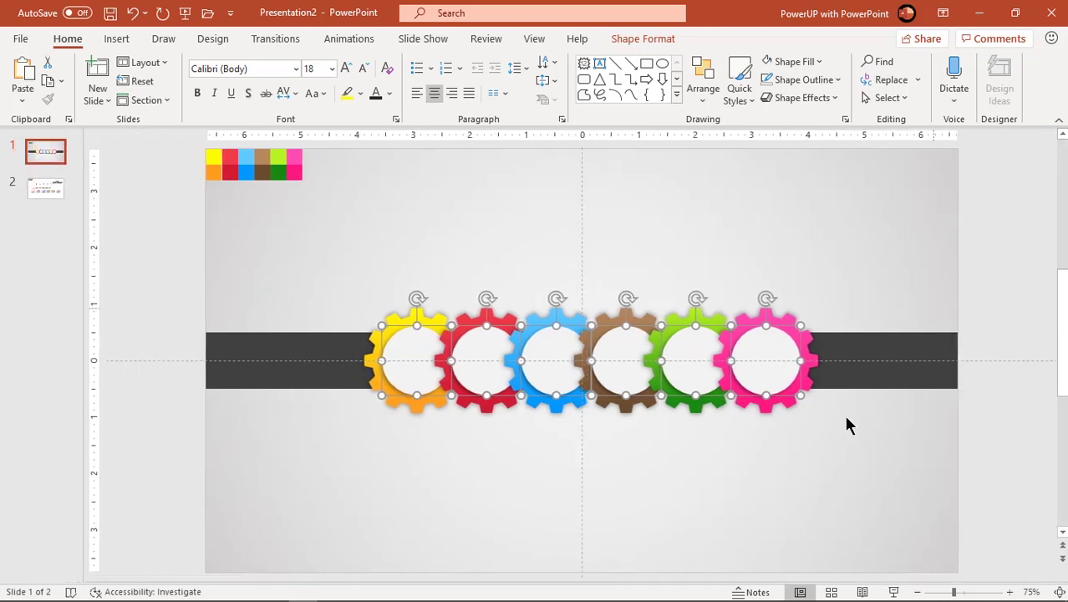
# - Draw a 1.64" × 1.02" oval above the yellow and red gears with no outline and dark grey fill
pyautogui.click(724, 495)
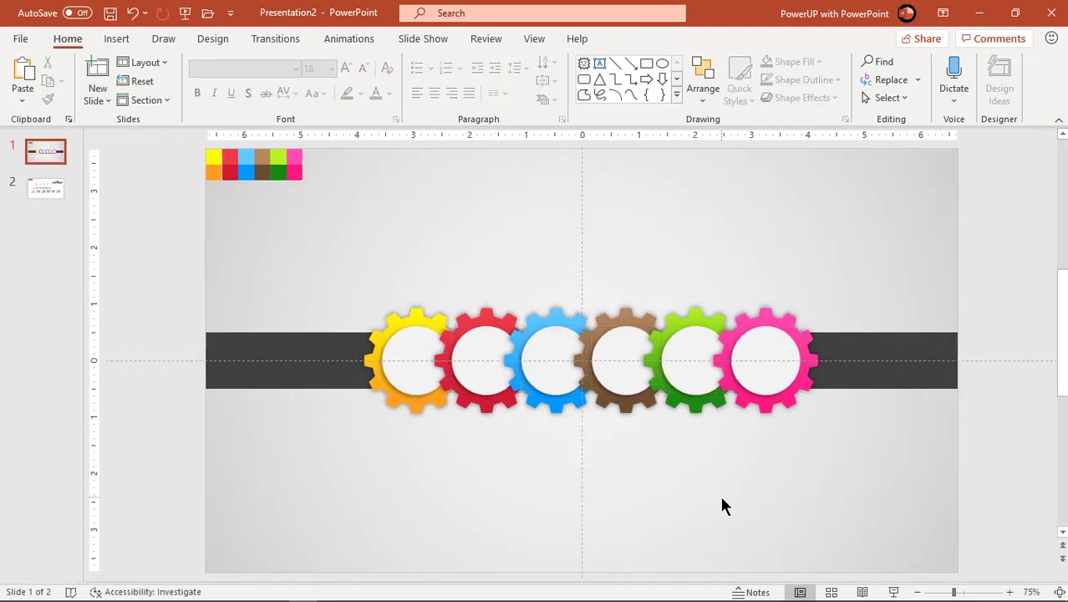
pyautogui.scroll(3, 702, 493)
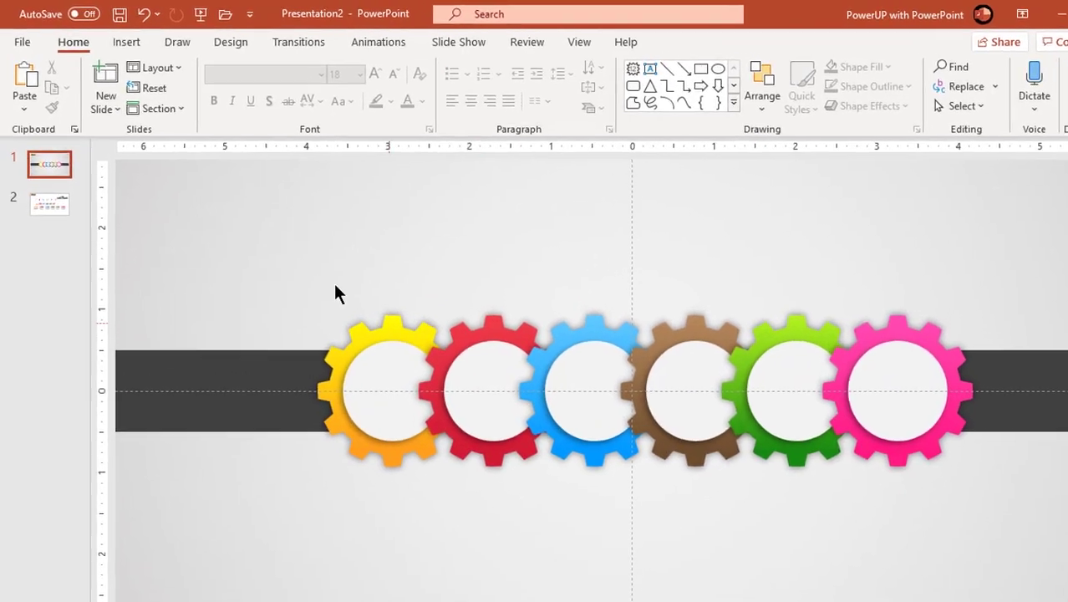
pyautogui.click(127, 42)
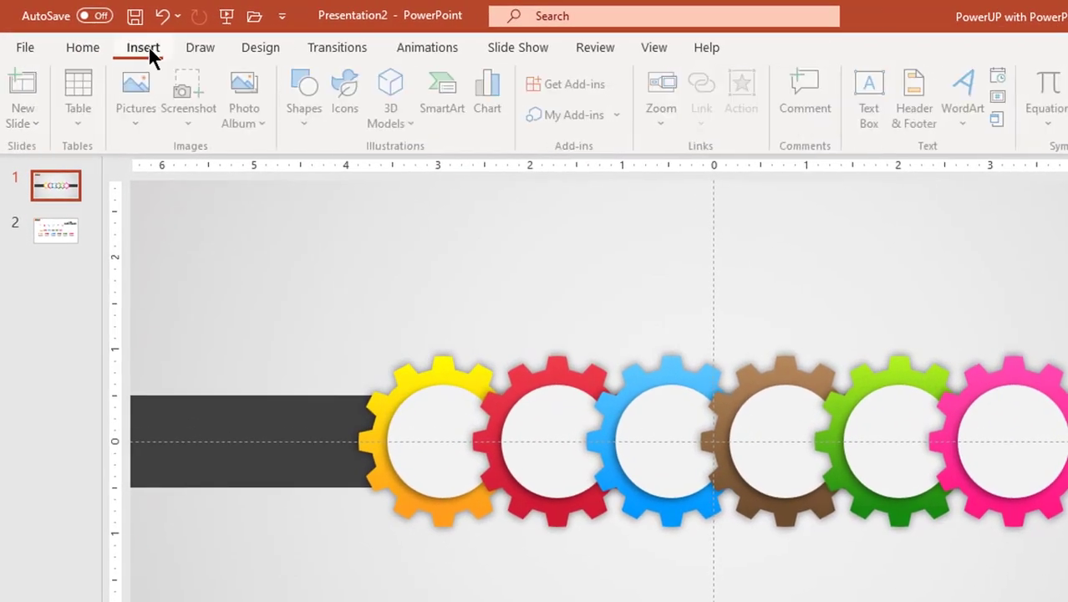
pyautogui.click(311, 129)
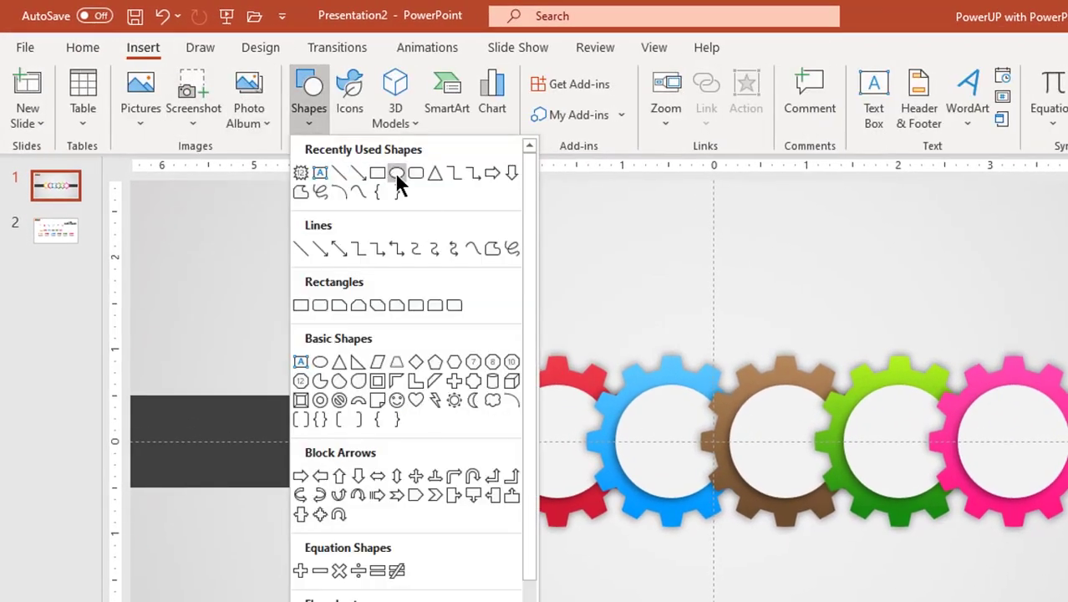
pyautogui.click(396, 174)
pyautogui.moveTo(310, 193); pyautogui.dragTo(429, 265)
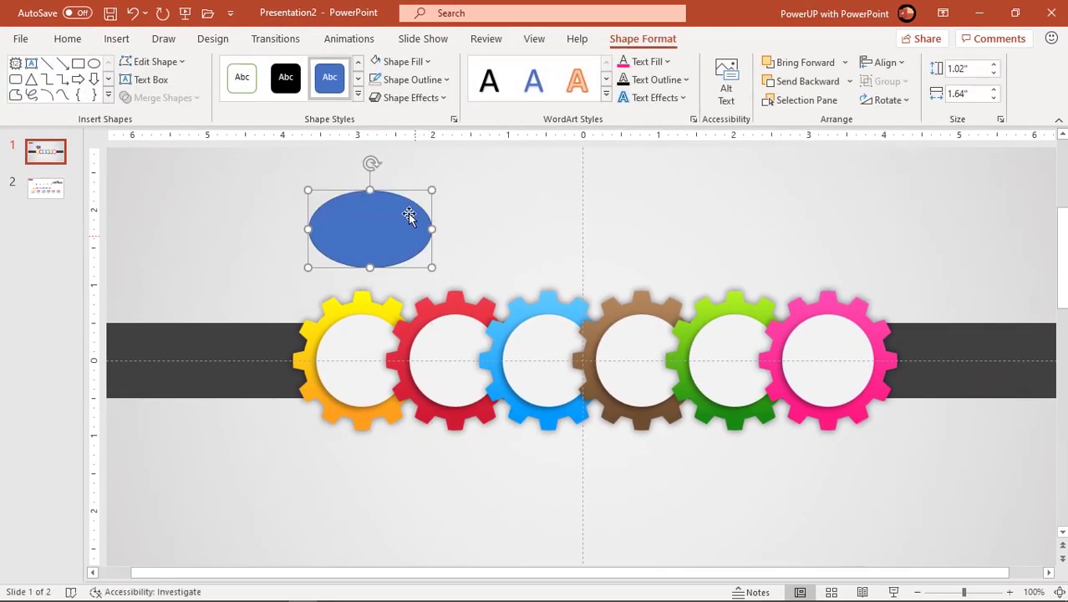
pyautogui.click(408, 82)
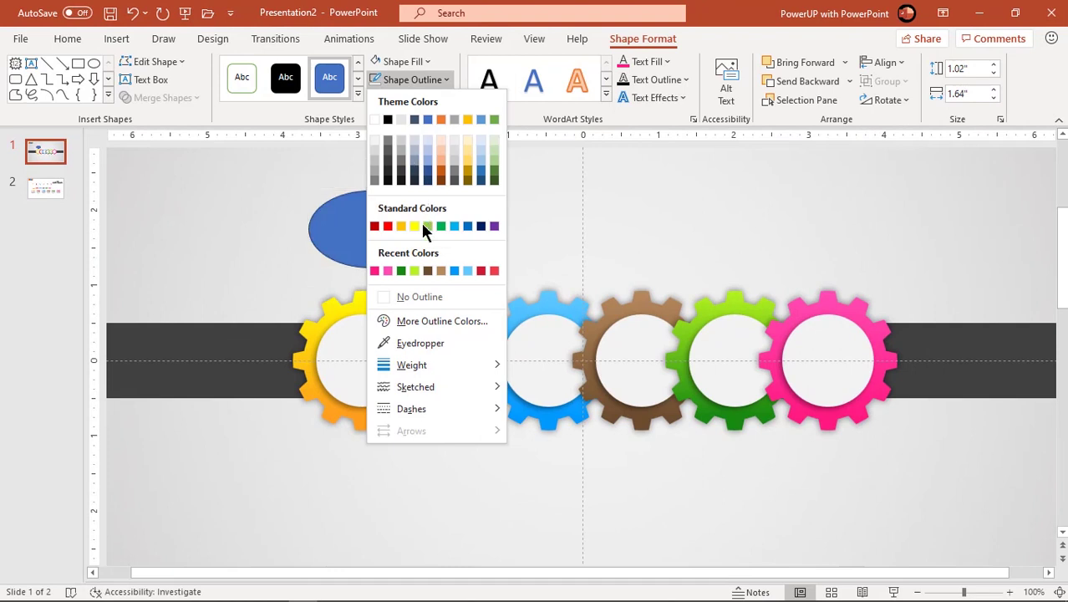
pyautogui.click(414, 298)
pyautogui.click(398, 63)
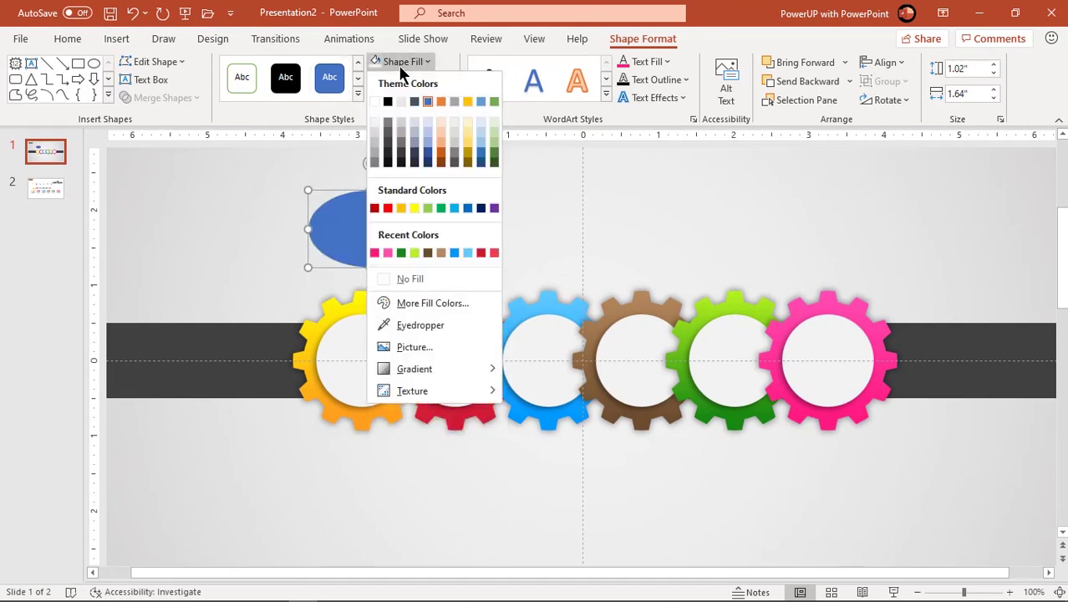
pyautogui.click(387, 138)
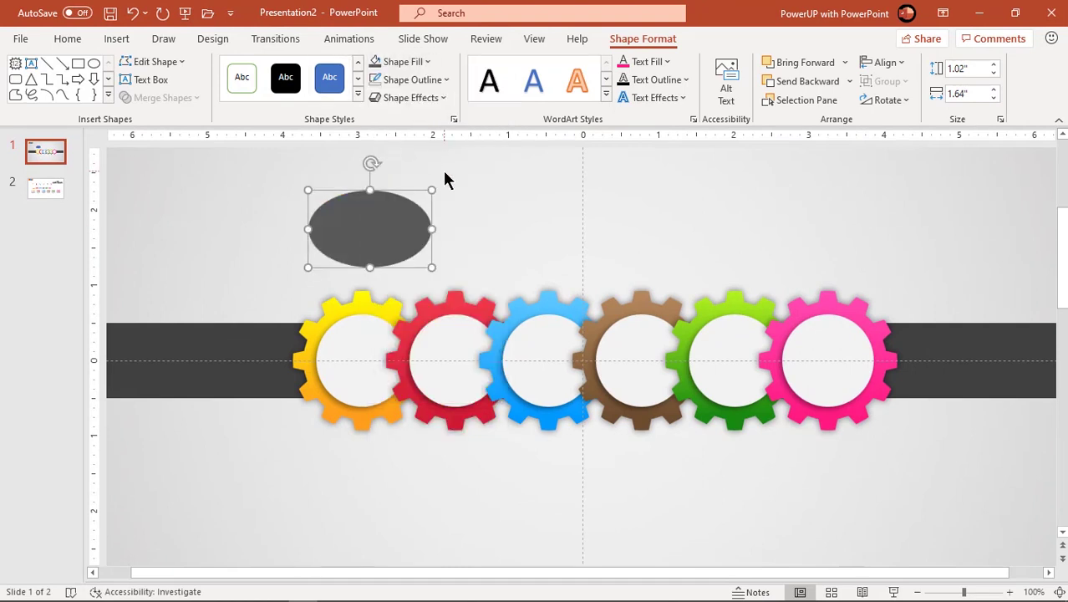
# - Duplicate the oval, colour the copy red, and enlarge and offset it over the dark oval
pyautogui.hotkey('ctrl', 'd')
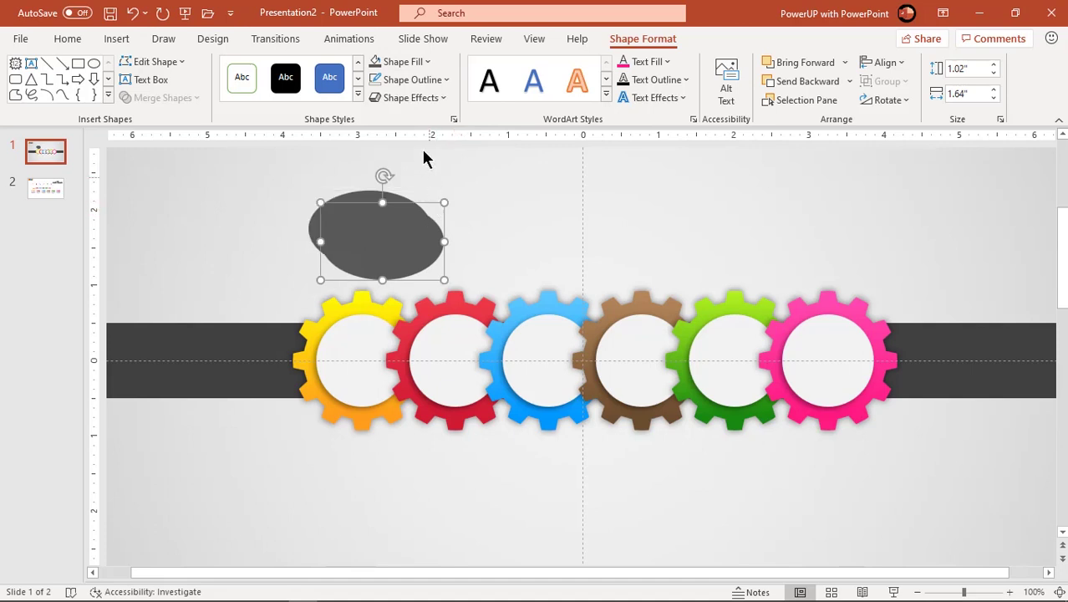
pyautogui.click(411, 64)
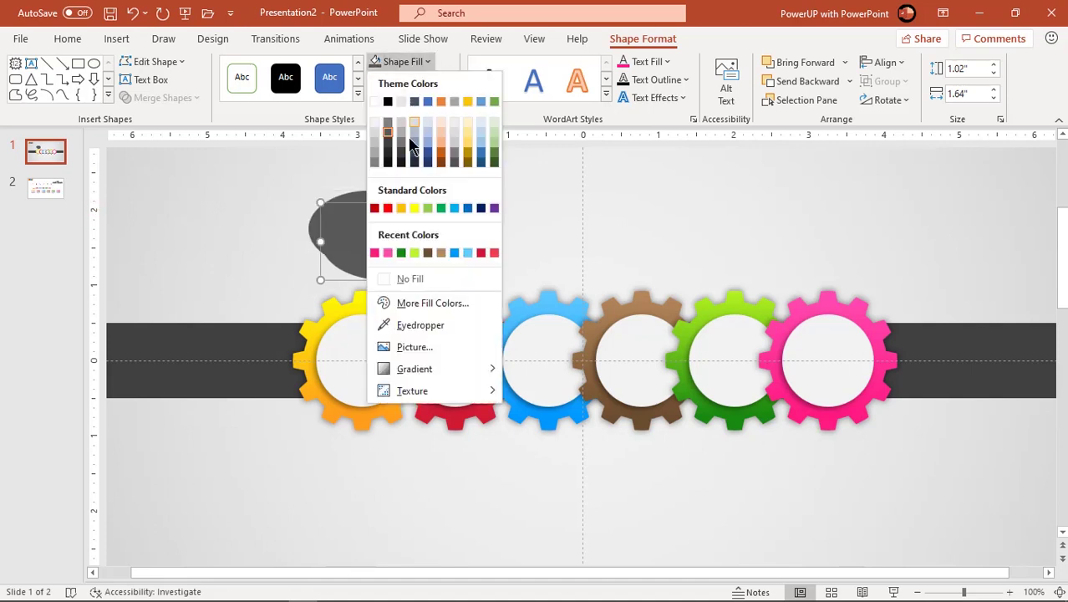
pyautogui.click(391, 208)
pyautogui.moveTo(389, 246); pyautogui.dragTo(380, 224)
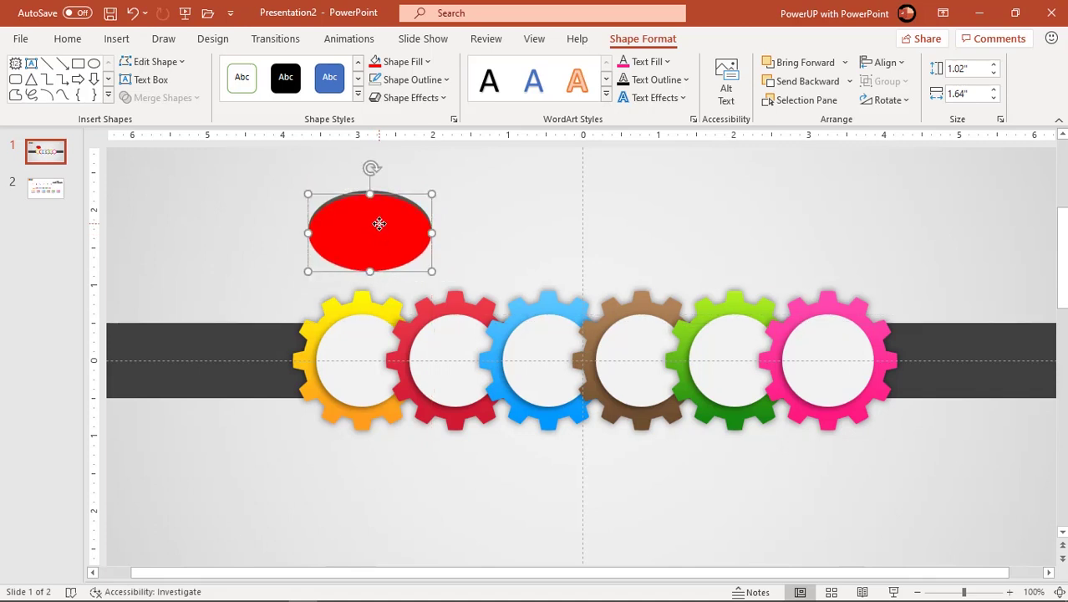
pyautogui.moveTo(431, 271); pyautogui.dragTo(448, 281)
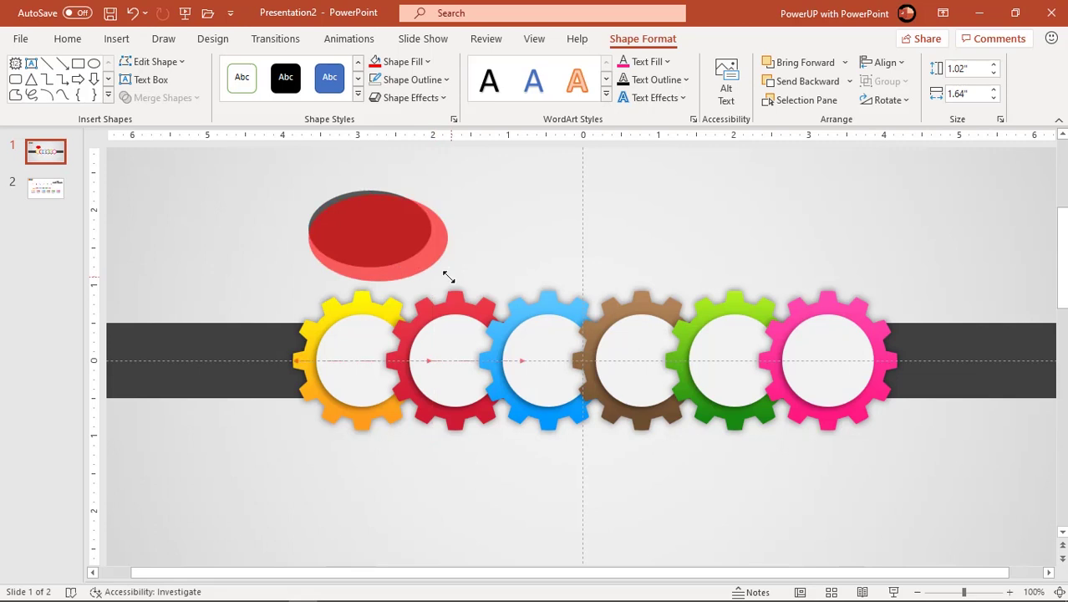
pyautogui.moveTo(402, 245); pyautogui.dragTo(399, 243)
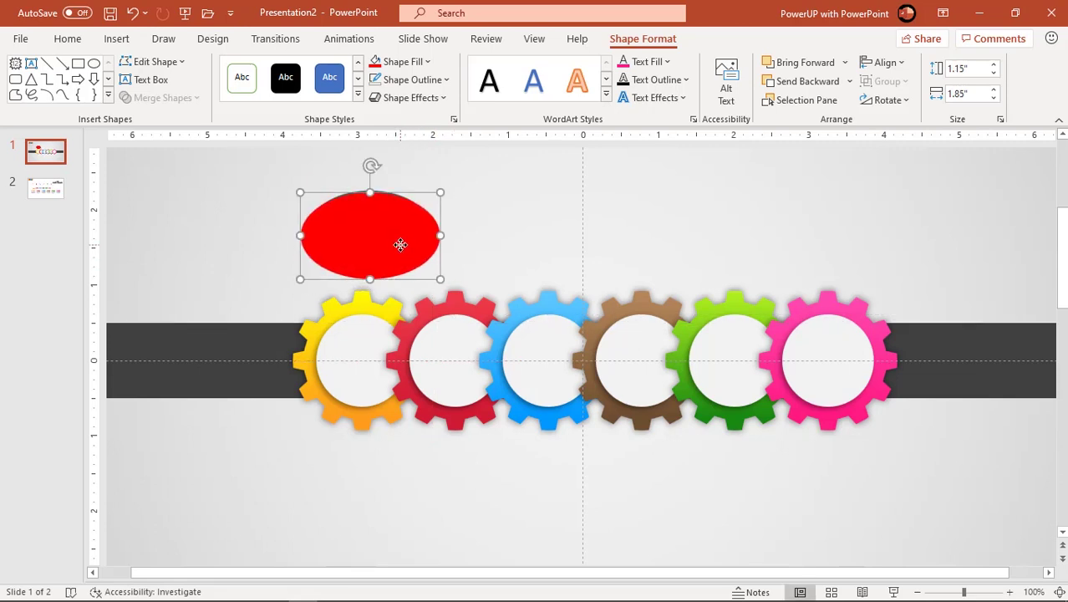
pyautogui.click(485, 224)
# - Subtract the red oval from the dark one to leave a thin arc above the yellow gear
pyautogui.click(386, 204)
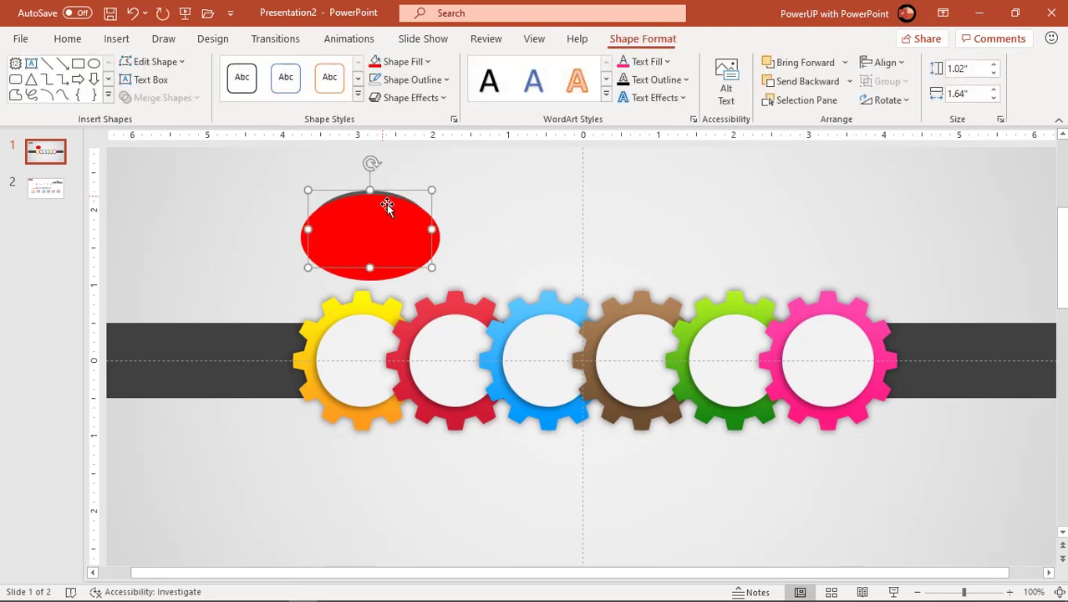
pyautogui.keyDown('shift'); pyautogui.click(377, 216); pyautogui.keyUp('shift')
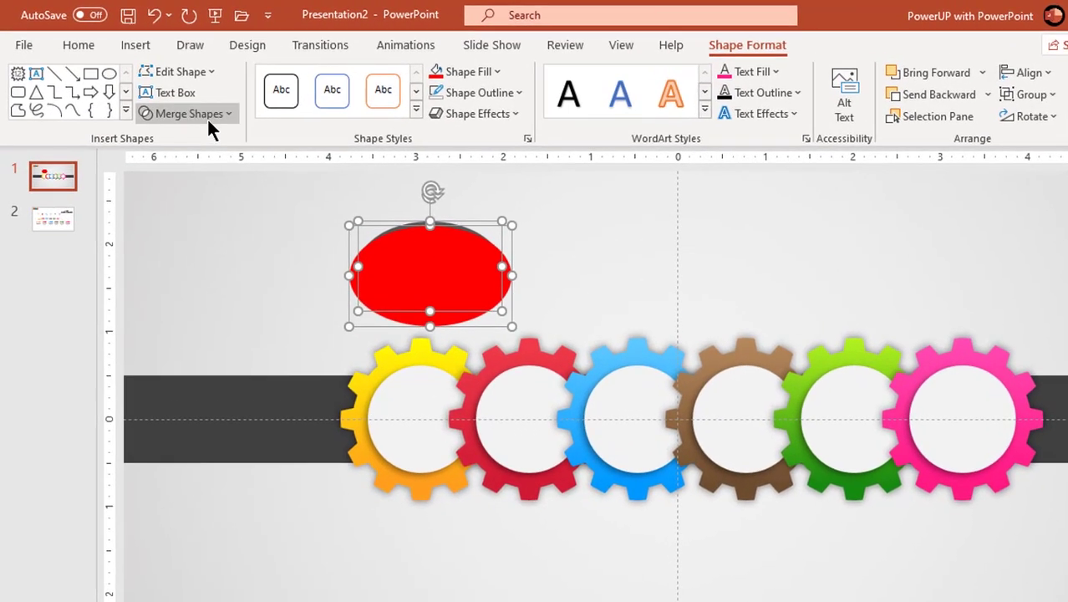
pyautogui.click(171, 99)
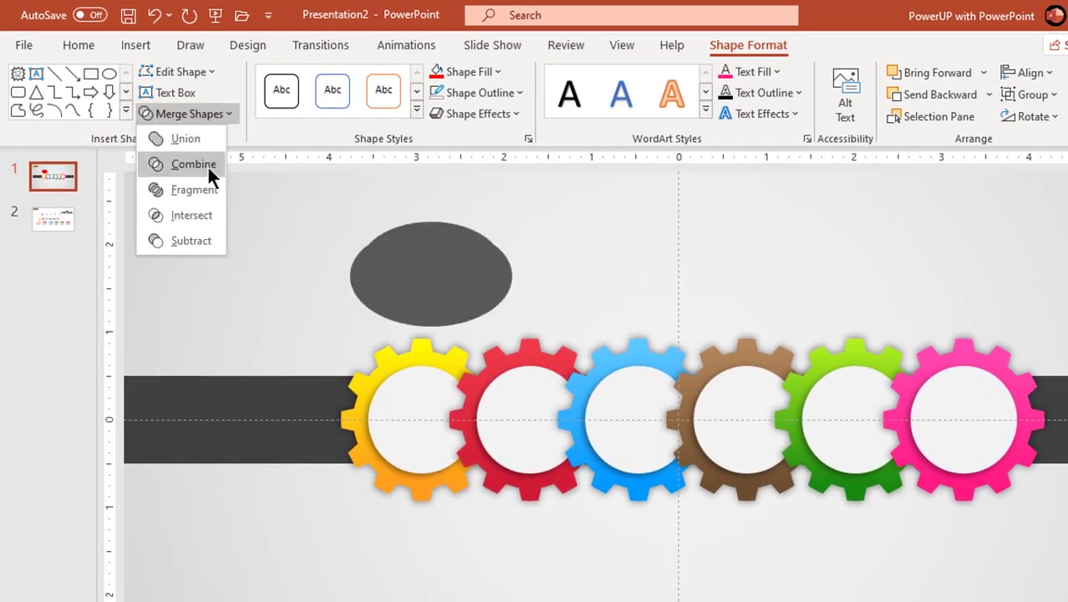
pyautogui.click(196, 241)
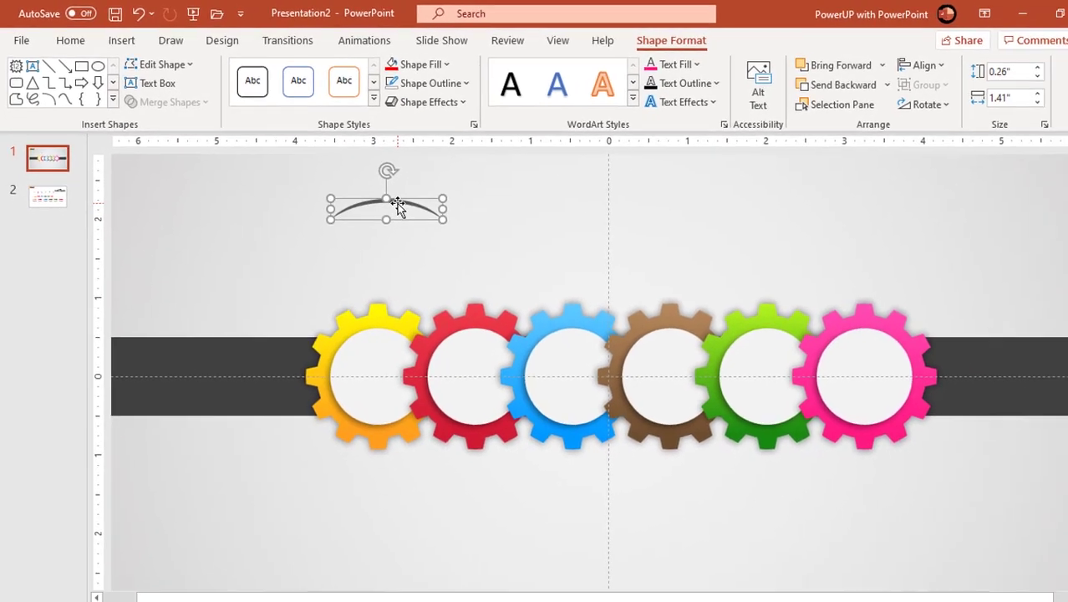
pyautogui.moveTo(381, 235)
pyautogui.mouseDown()
pyautogui.moveTo(375, 267)
pyautogui.moveTo(470, 265)
pyautogui.moveTo(535, 292)
pyautogui.moveTo(555, 266)
pyautogui.mouseUp()
# - Add the green gear's arc, then place vertically flipped arc copies beneath the red, brown and pink gears
pyautogui.hotkey('ctrl', 'd')
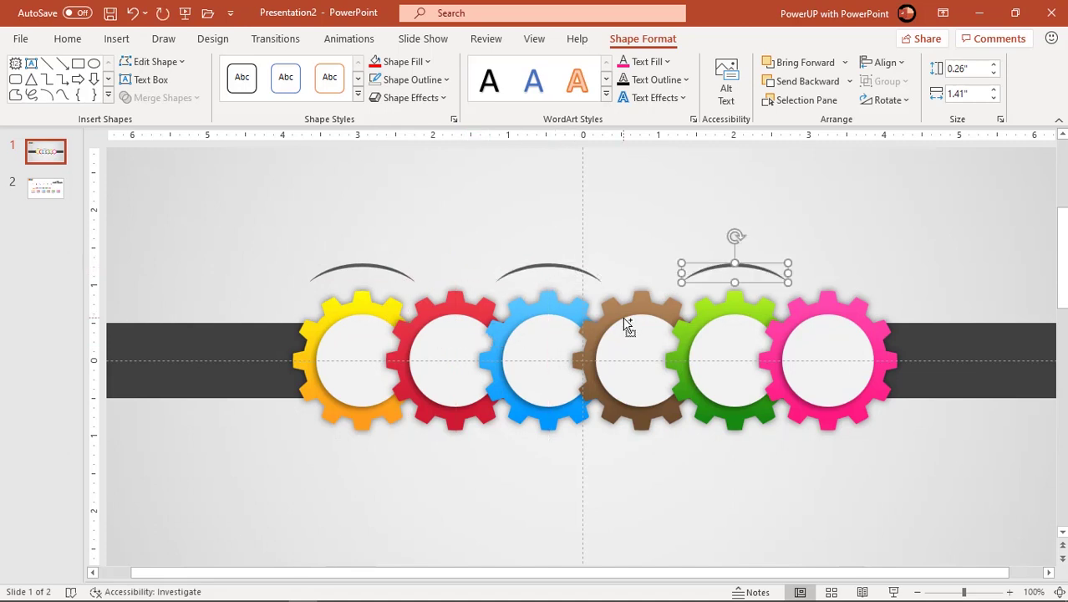
pyautogui.click(394, 270)
pyautogui.keyDown('shift'); pyautogui.click(544, 274); pyautogui.keyUp('shift')
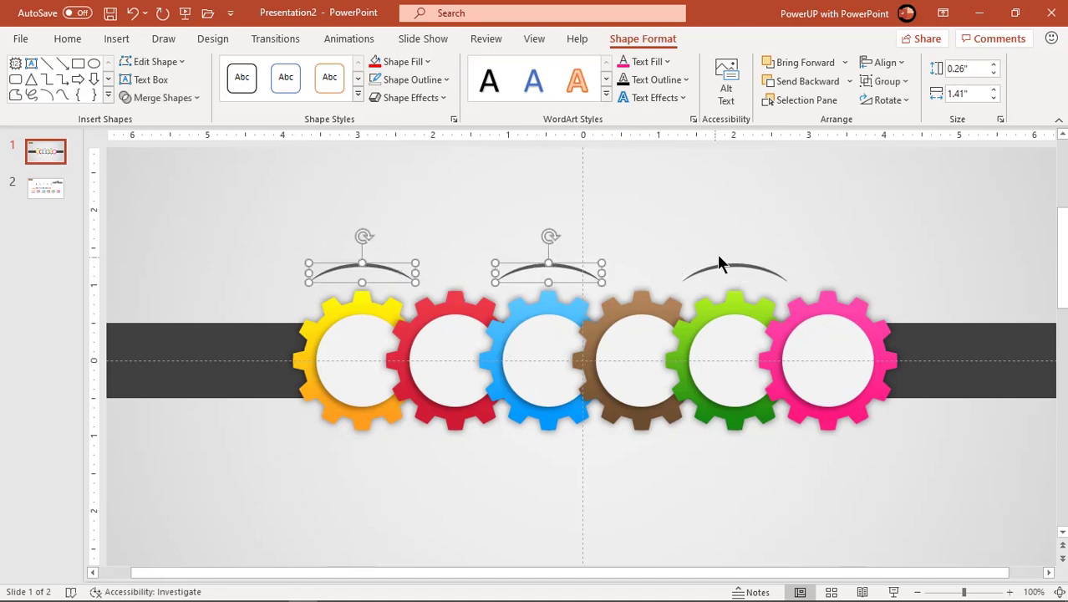
pyautogui.keyDown('shift'); pyautogui.click(730, 272); pyautogui.keyUp('shift')
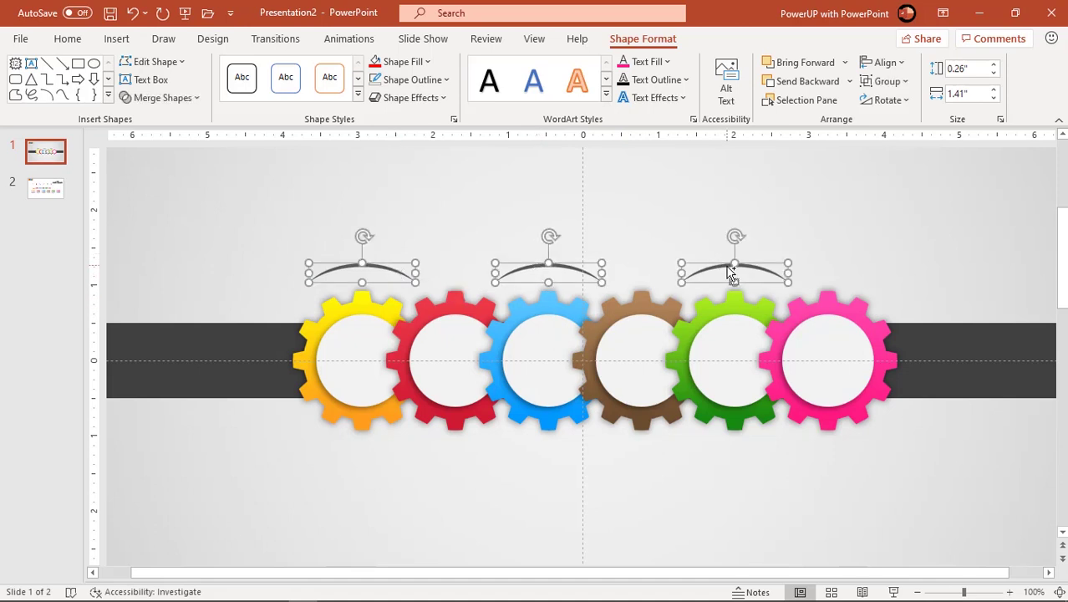
pyautogui.moveTo(730, 273)
pyautogui.mouseDown()
pyautogui.moveTo(759, 281)
pyautogui.moveTo(773, 463)
pyautogui.mouseUp()
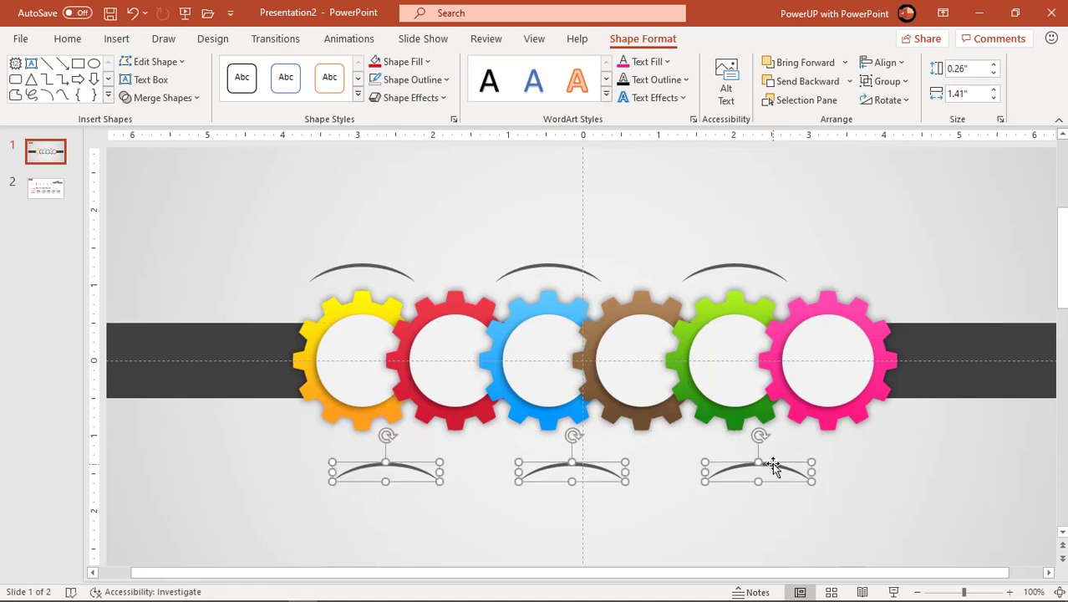
pyautogui.click(888, 105)
pyautogui.click(883, 165)
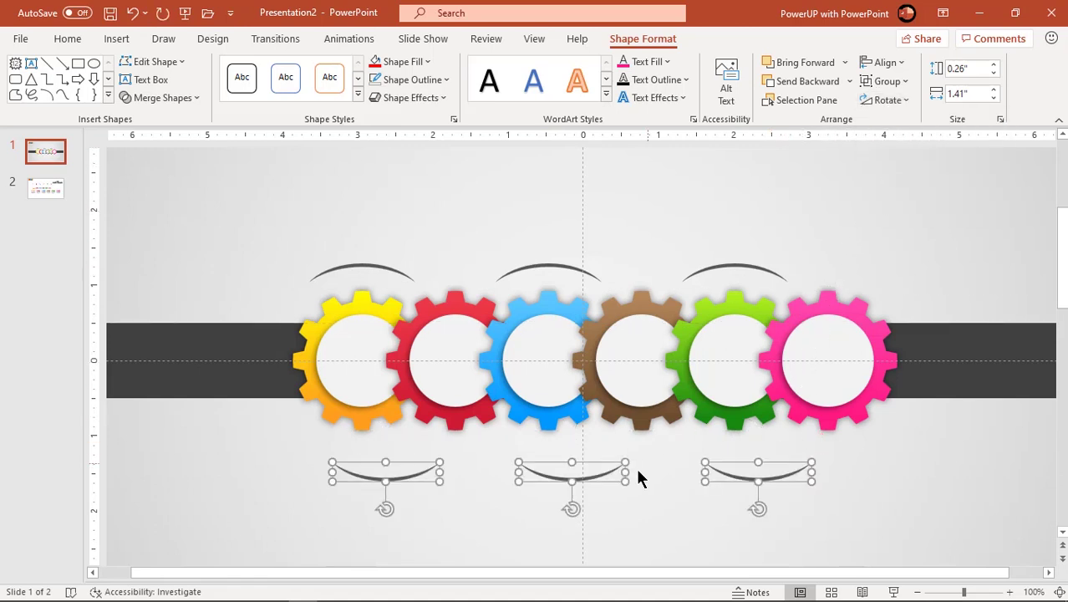
pyautogui.moveTo(586, 469); pyautogui.dragTo(662, 450)
pyautogui.press('Left')
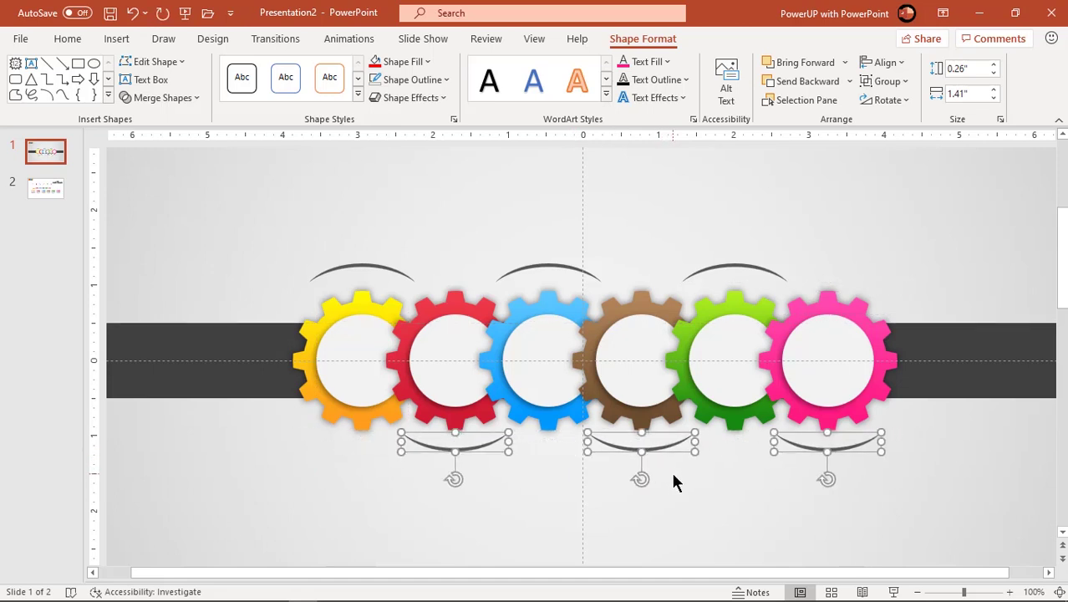
pyautogui.press('Down')
pyautogui.click(701, 516)
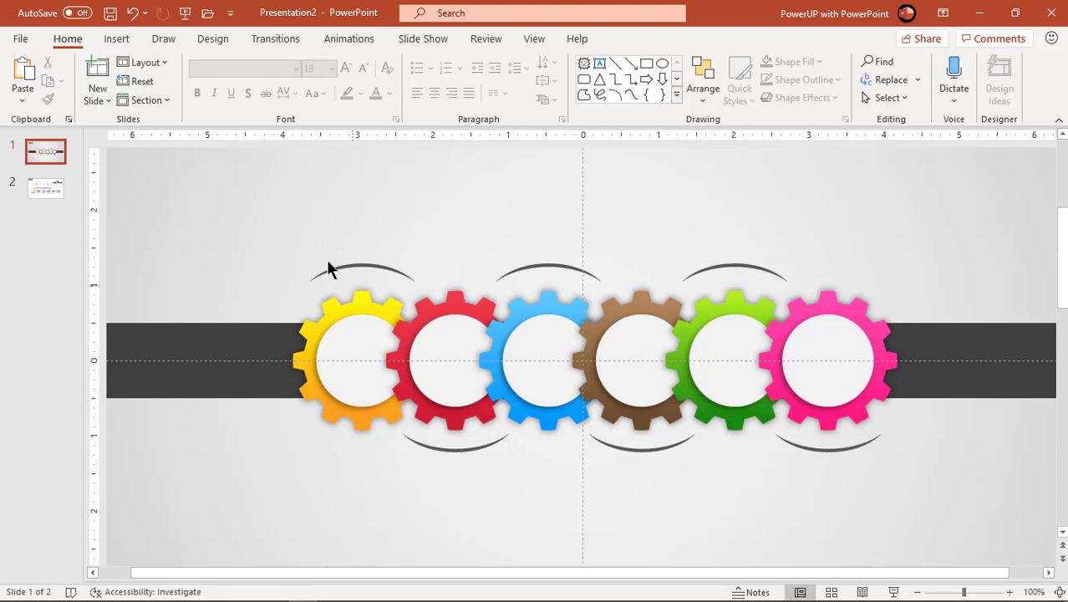
# - Draw a small dark grey circle with no outline above the yellow gear's arc
pyautogui.click(116, 38)
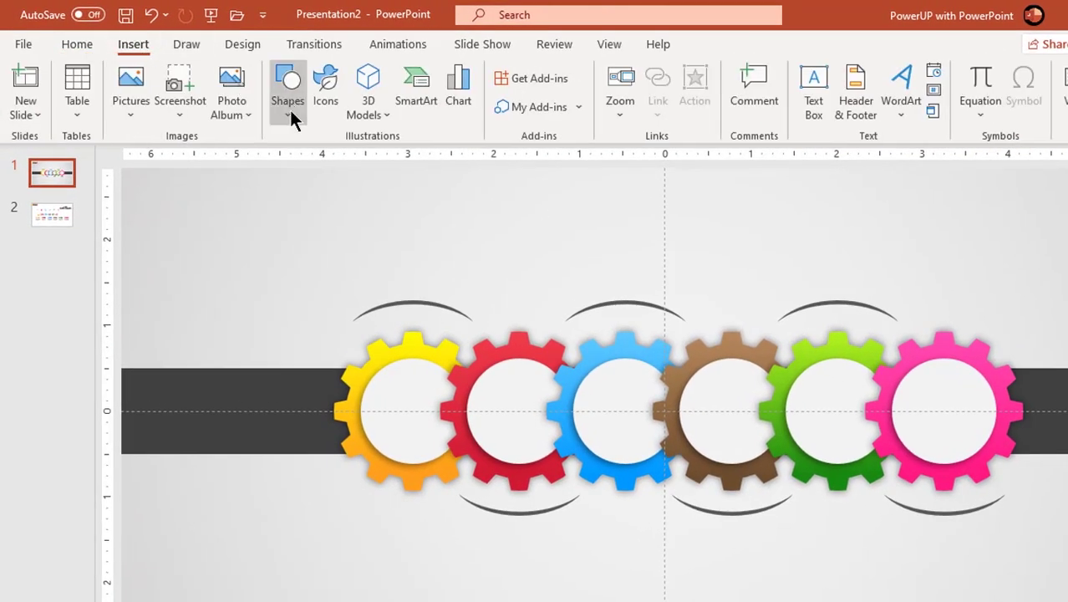
pyautogui.click(289, 109)
pyautogui.click(368, 161)
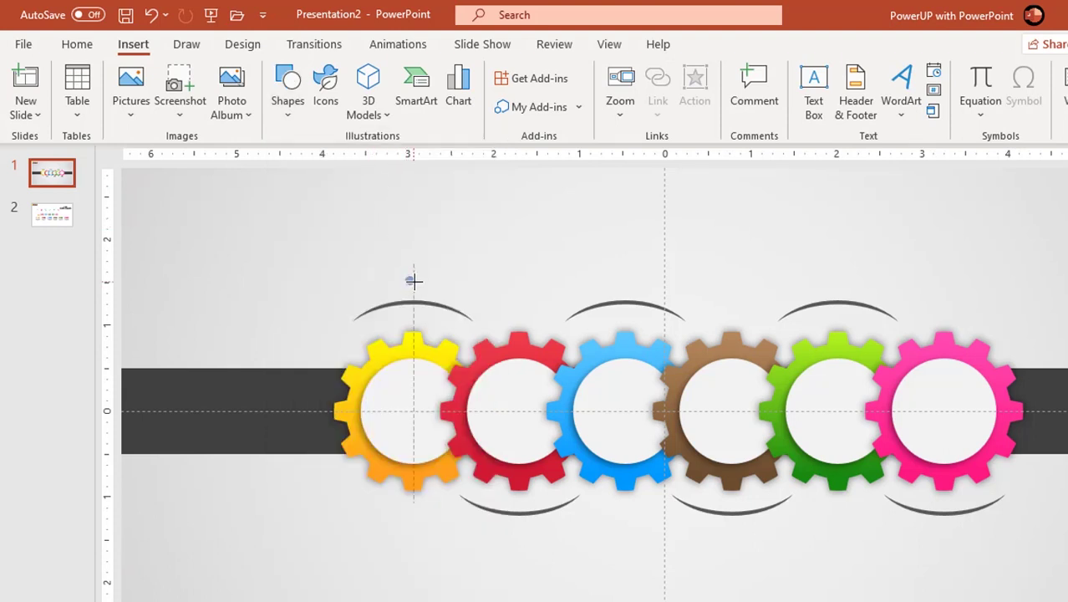
pyautogui.click(414, 282)
pyautogui.keyDown('ctrl'); pyautogui.scroll(1, 437, 305); pyautogui.keyUp('ctrl')
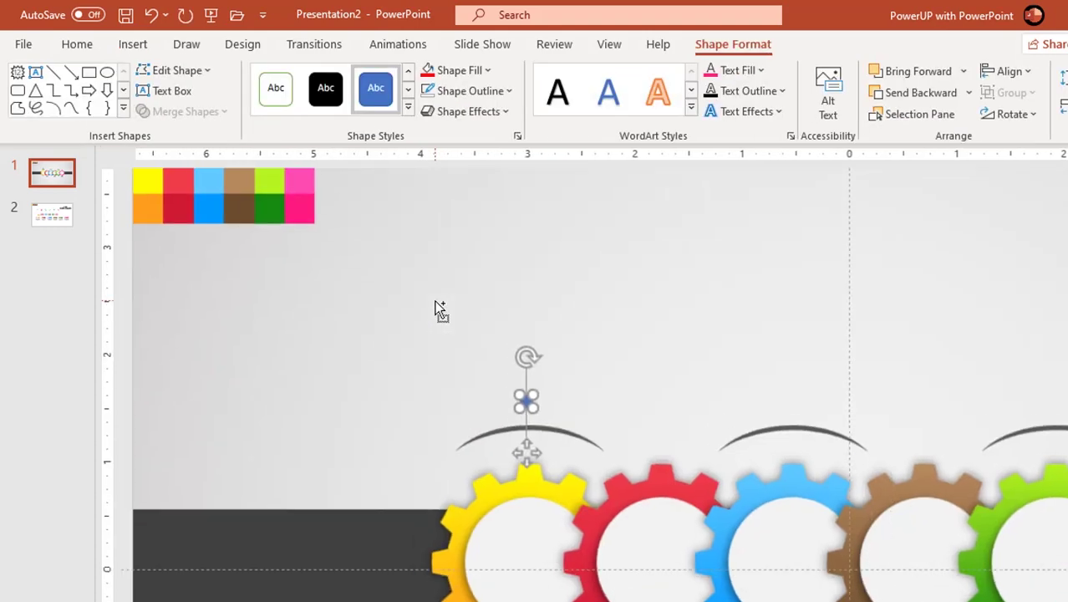
pyautogui.keyDown('ctrl'); pyautogui.scroll(1, 598, 451); pyautogui.keyUp('ctrl')
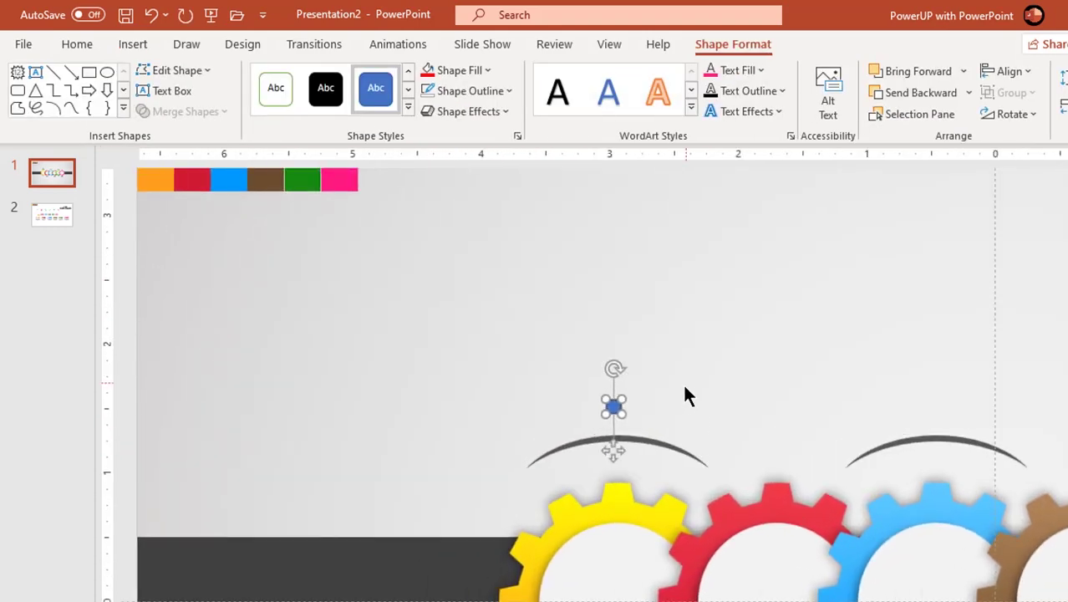
pyautogui.click(488, 94)
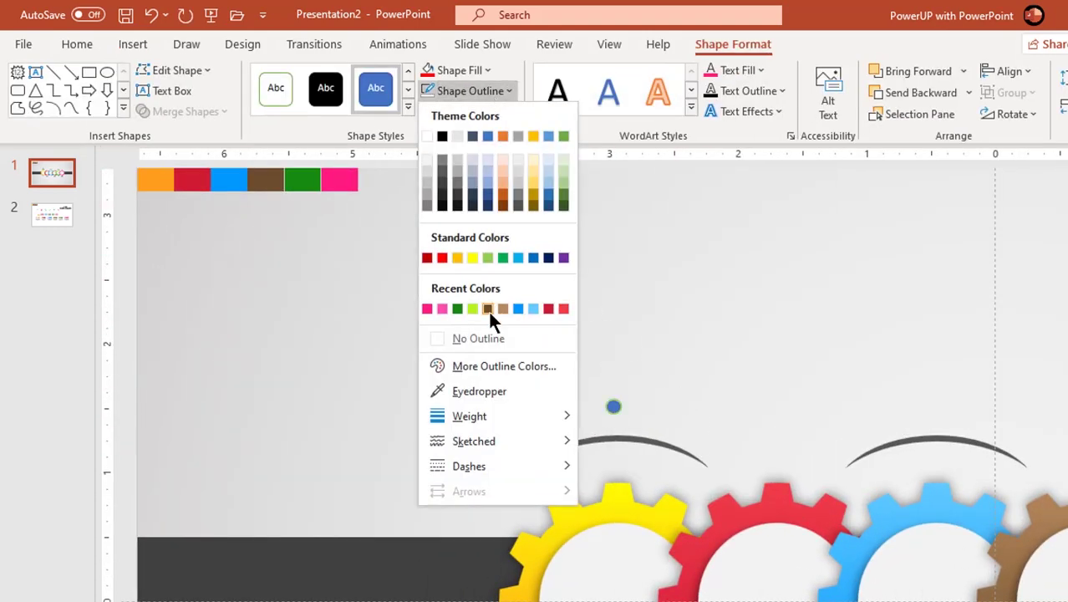
pyautogui.click(479, 331)
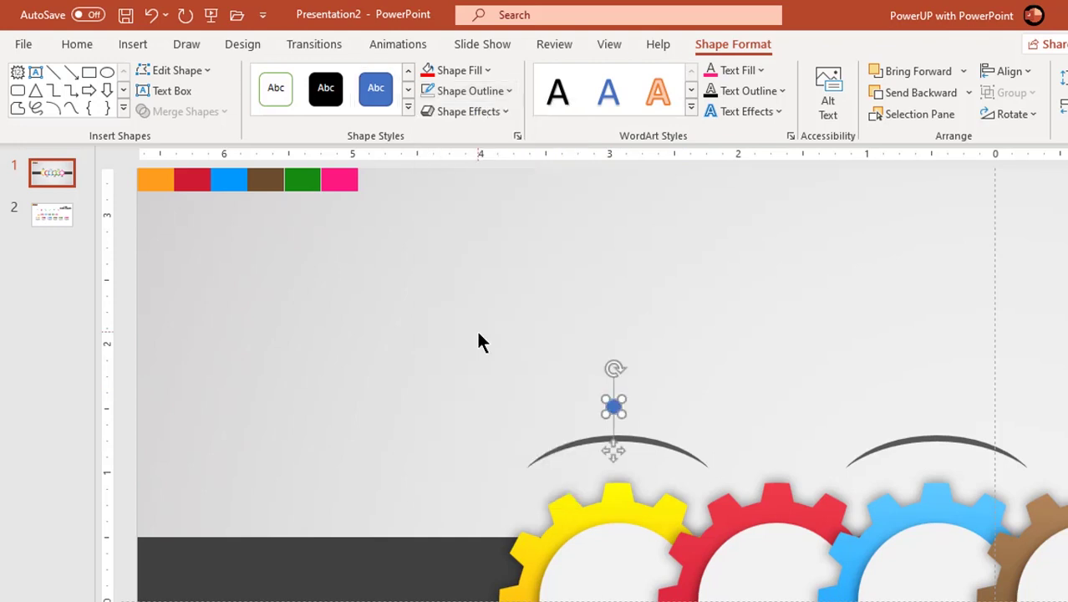
pyautogui.click(483, 72)
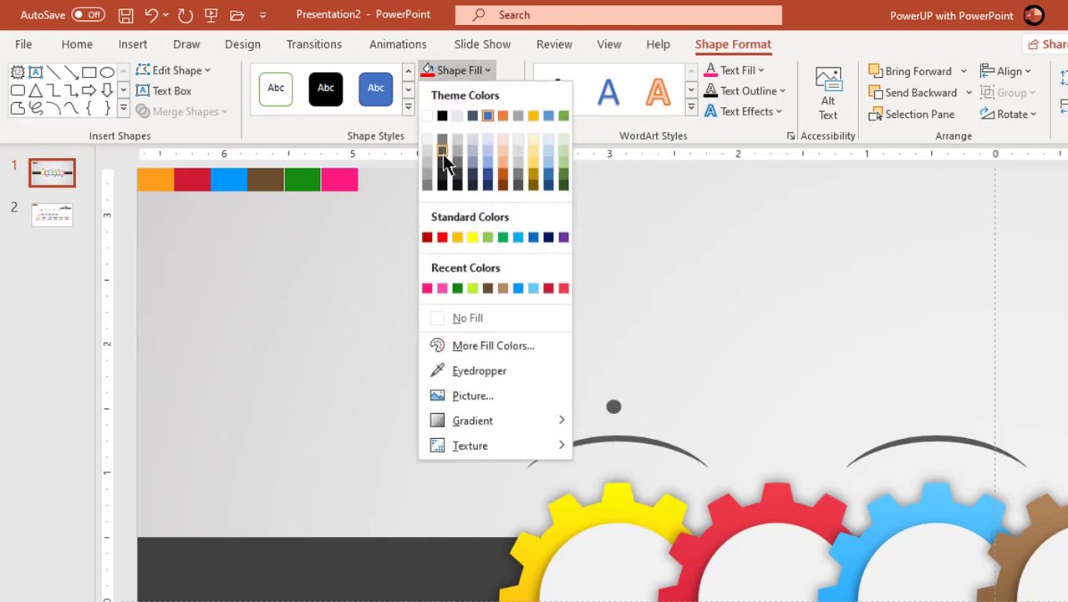
pyautogui.click(443, 154)
# - Duplicate the dot twice into a vertical column of three and select them
pyautogui.moveTo(614, 406)
pyautogui.mouseDown()
pyautogui.moveTo(625, 438)
pyautogui.moveTo(618, 424)
pyautogui.mouseUp()
pyautogui.press('F4')
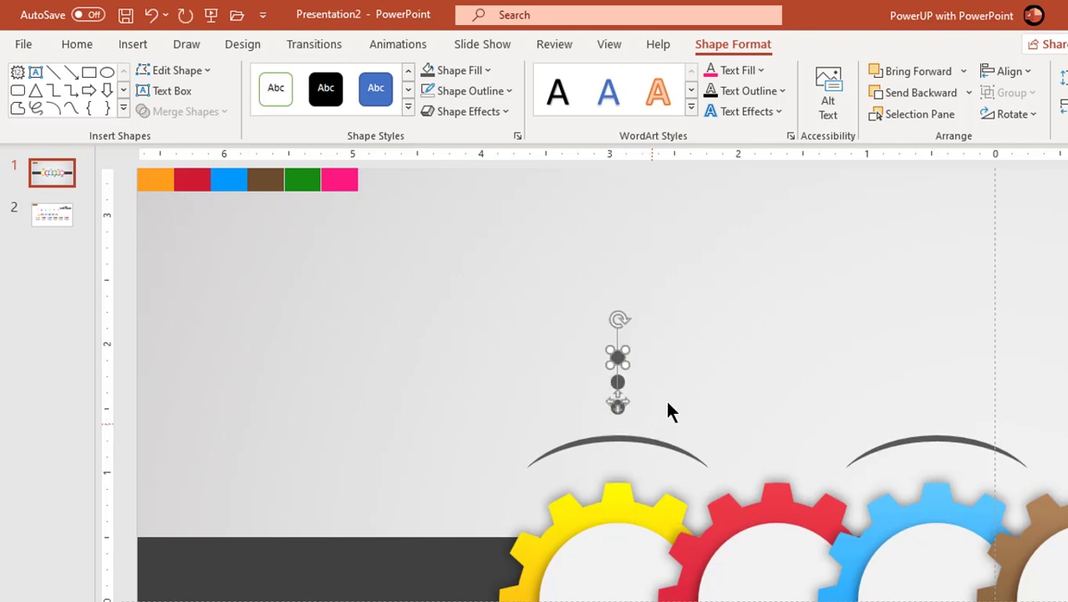
pyautogui.click(661, 398)
pyautogui.moveTo(526, 298)
pyautogui.mouseDown()
pyautogui.moveTo(562, 368)
pyautogui.moveTo(577, 436)
pyautogui.mouseUp()
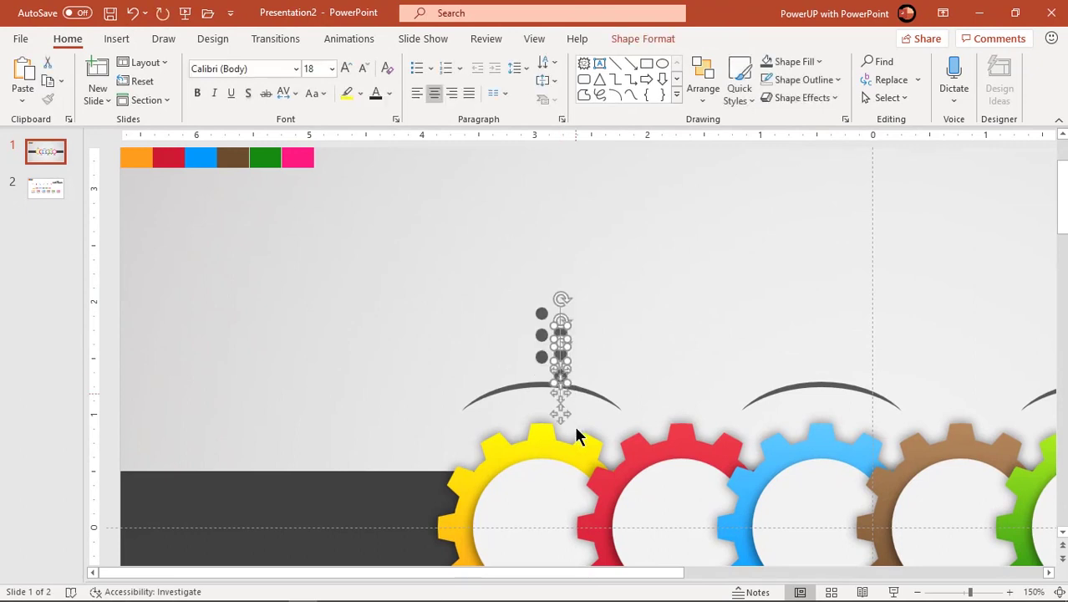
# - Copy the three-dot column above the blue and green arcs and below the red, brown and pink arcs
pyautogui.keyDown('ctrl'); pyautogui.scroll(-2, 566, 500); pyautogui.keyUp('ctrl')
pyautogui.keyDown('ctrl'); pyautogui.scroll(-1, 567, 500); pyautogui.keyUp('ctrl')
pyautogui.keyDown('ctrl'); pyautogui.scroll(-1, 567, 500); pyautogui.keyUp('ctrl')
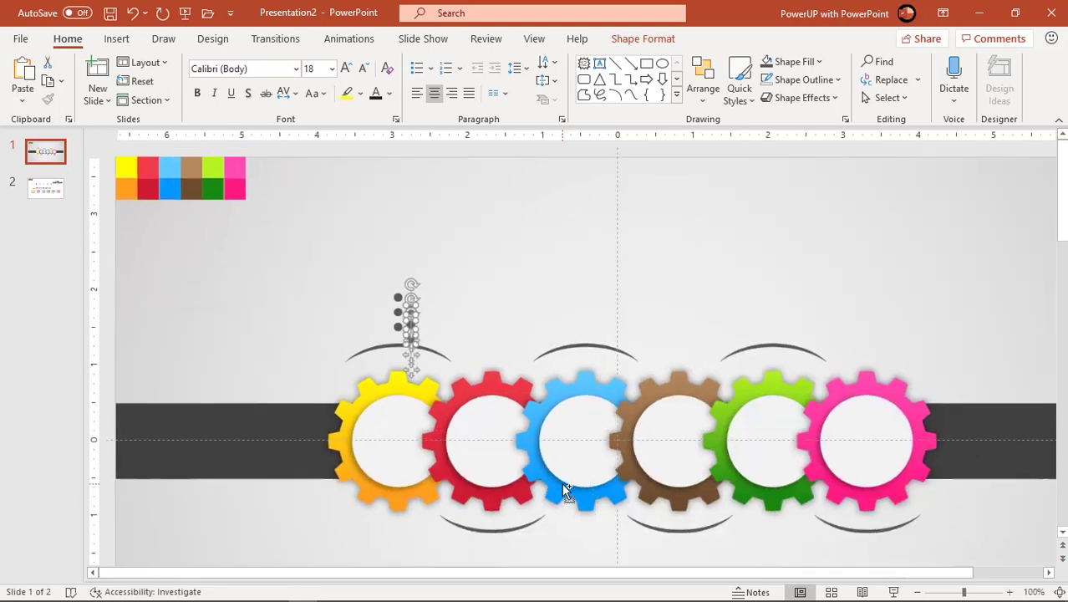
pyautogui.keyDown('ctrl'); pyautogui.scroll(-1, 562, 482); pyautogui.keyUp('ctrl')
pyautogui.moveTo(410, 372); pyautogui.dragTo(781, 363)
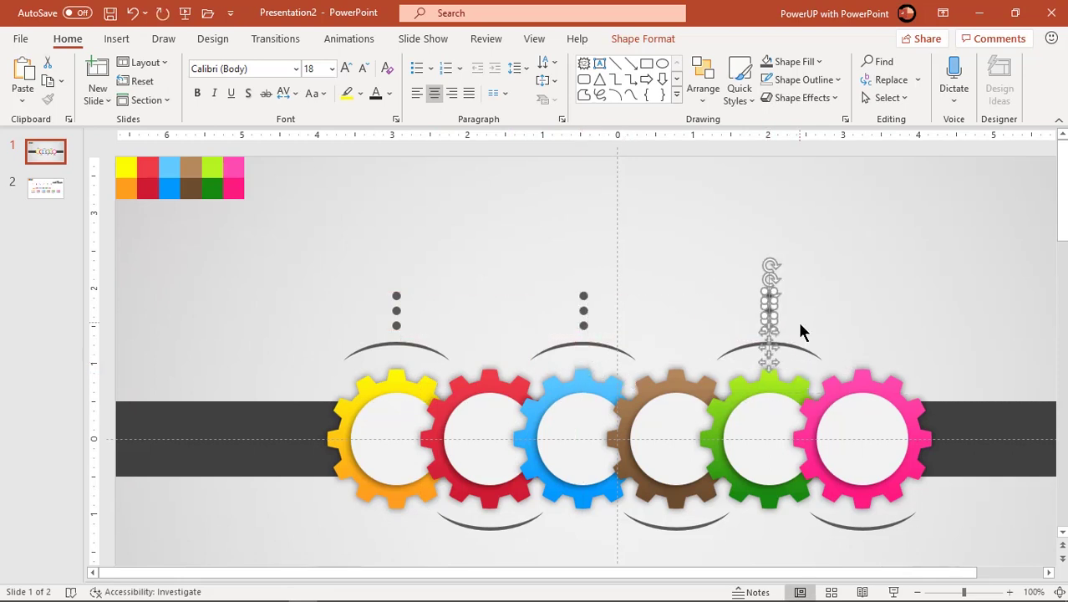
pyautogui.moveTo(369, 266); pyautogui.dragTo(826, 346)
pyautogui.moveTo(769, 311)
pyautogui.mouseDown()
pyautogui.moveTo(803, 545)
pyautogui.moveTo(863, 547)
pyautogui.mouseUp()
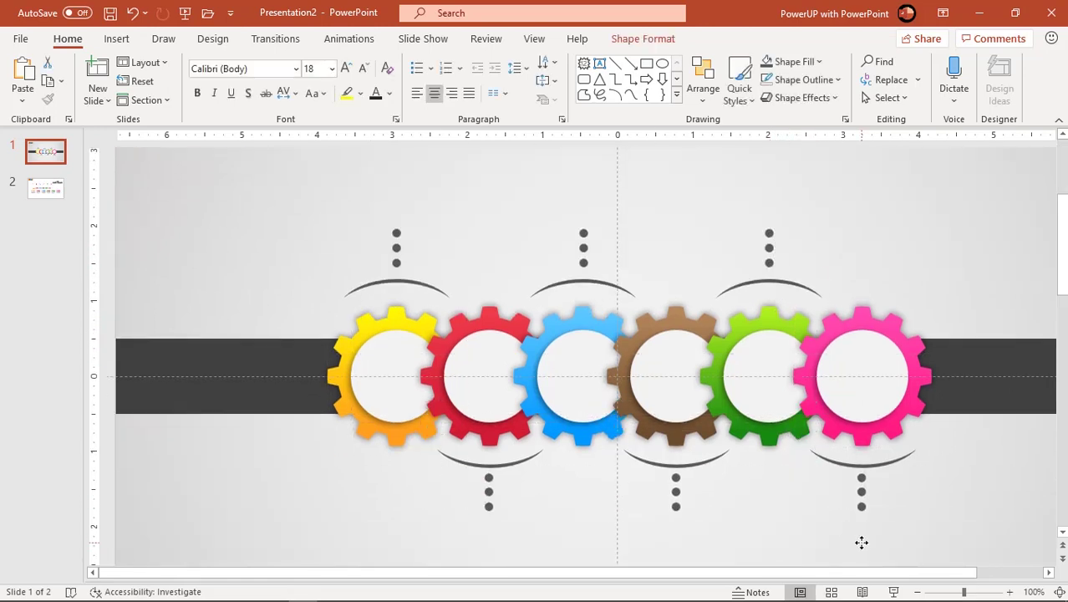
pyautogui.click(875, 259)
pyautogui.scroll(-3, 784, 379)
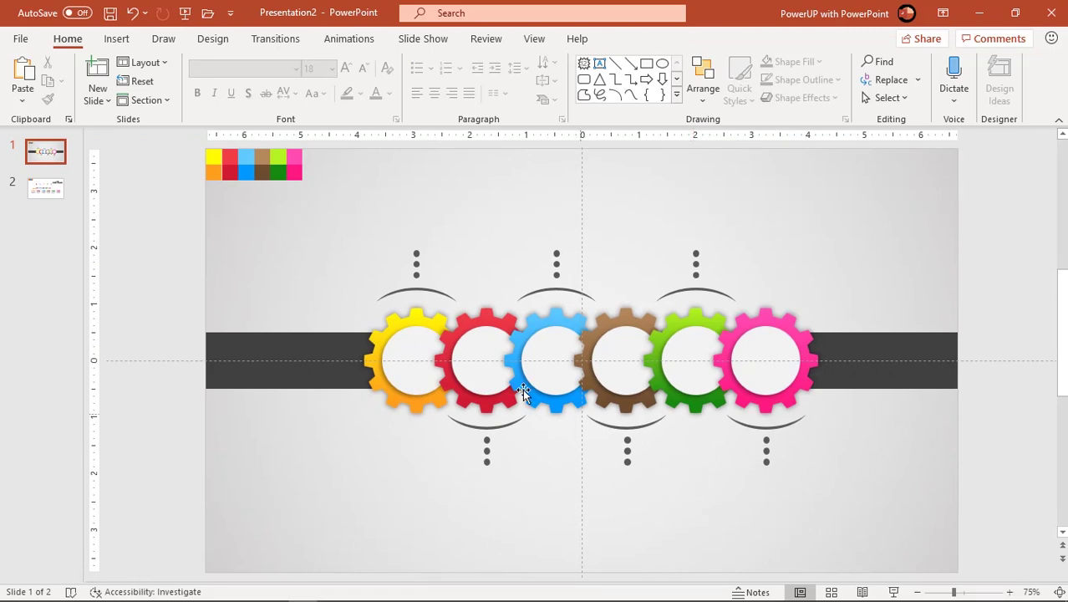
# - Draw a small right arrow shape on the dark bar left of the yellow gear
pyautogui.click(116, 39)
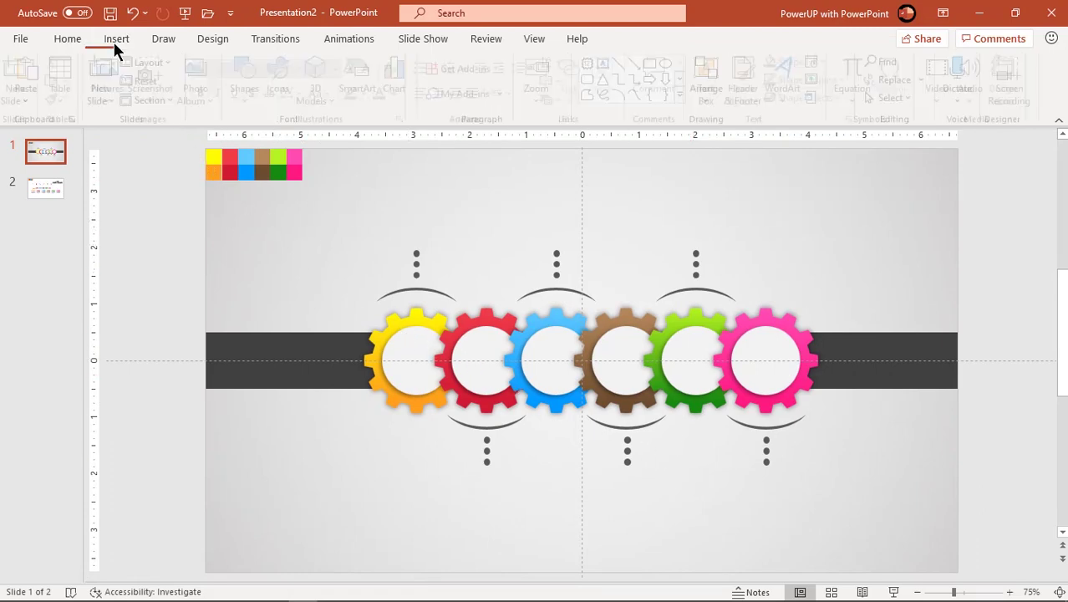
pyautogui.click(254, 92)
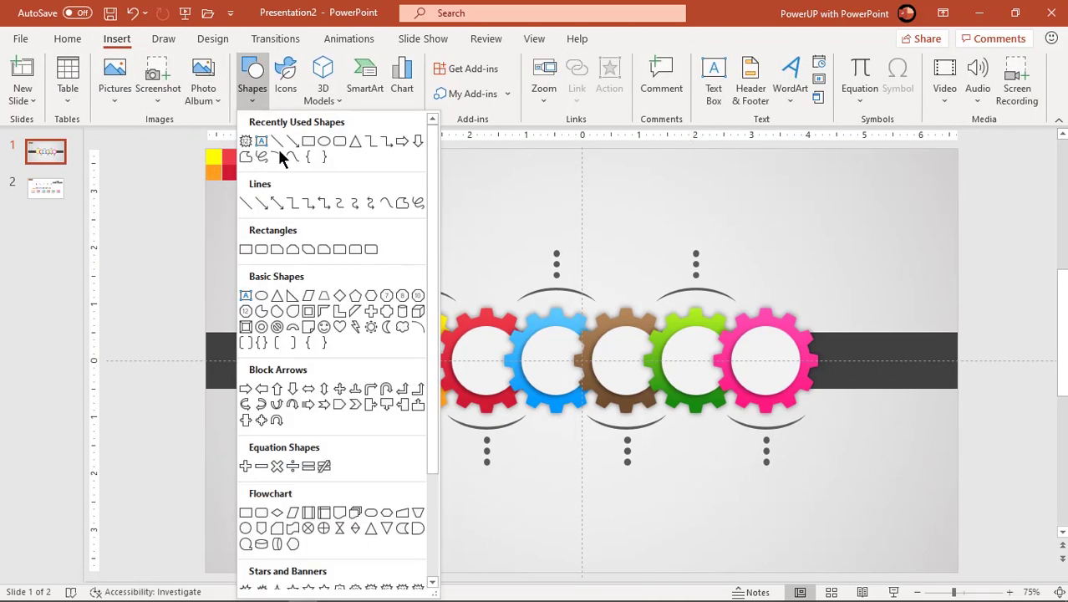
pyautogui.click(245, 388)
pyautogui.moveTo(269, 352); pyautogui.dragTo(304, 372)
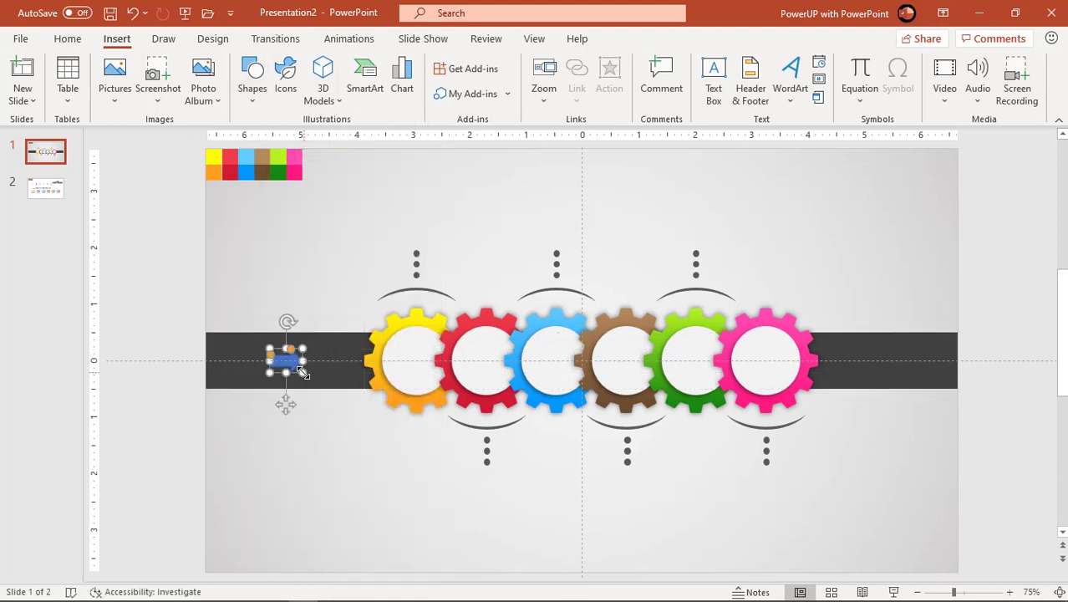
# - Give the arrow a grey fill with no outline and slide it into place on the bar
pyautogui.click(405, 84)
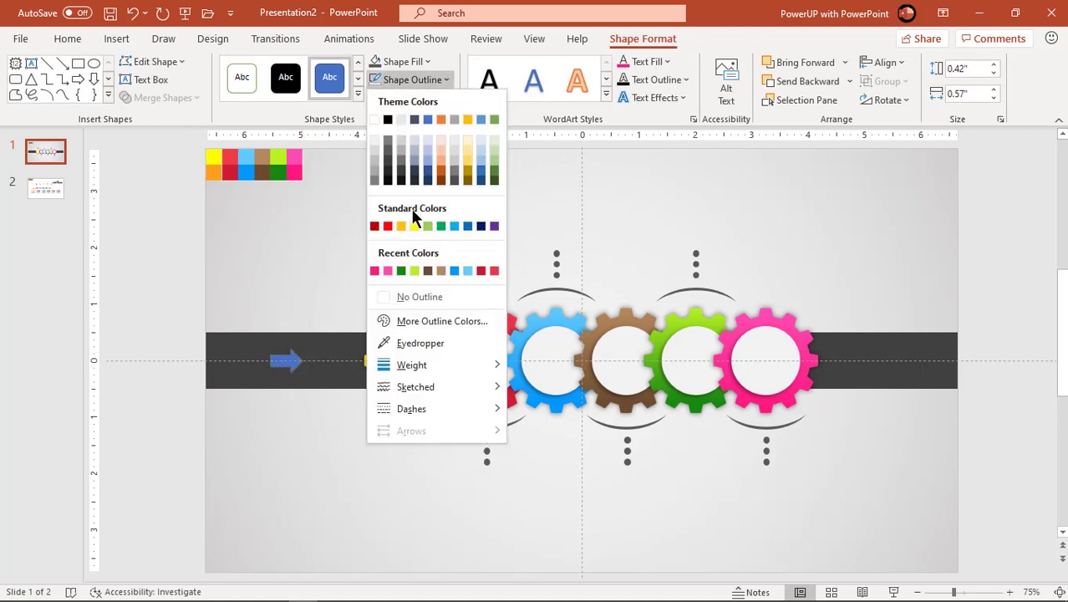
pyautogui.click(405, 298)
pyautogui.click(410, 65)
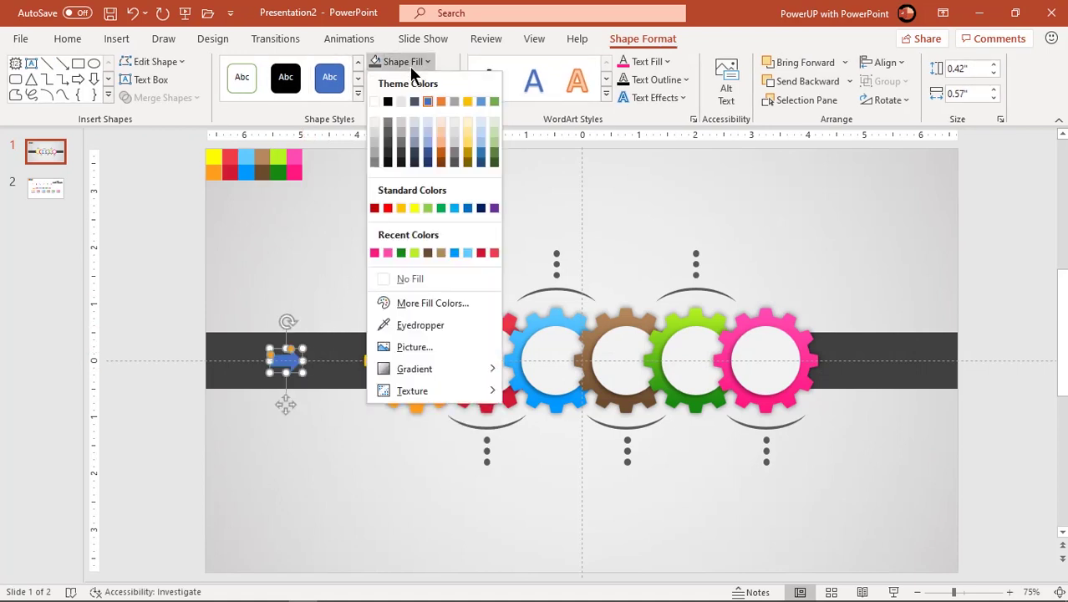
pyautogui.click(387, 125)
pyautogui.moveTo(292, 361); pyautogui.dragTo(298, 360)
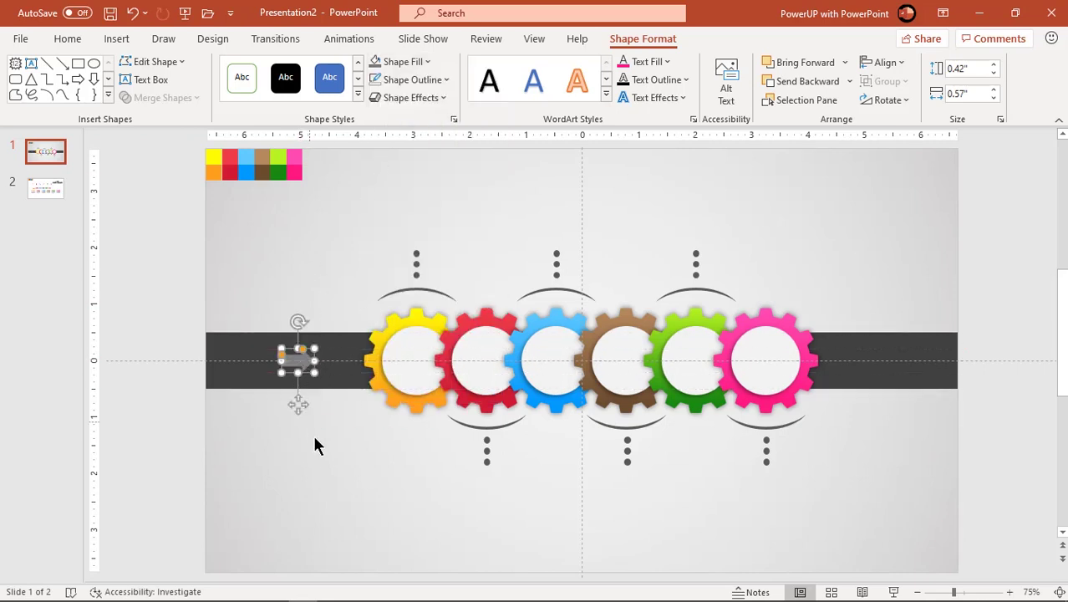
pyautogui.click(324, 468)
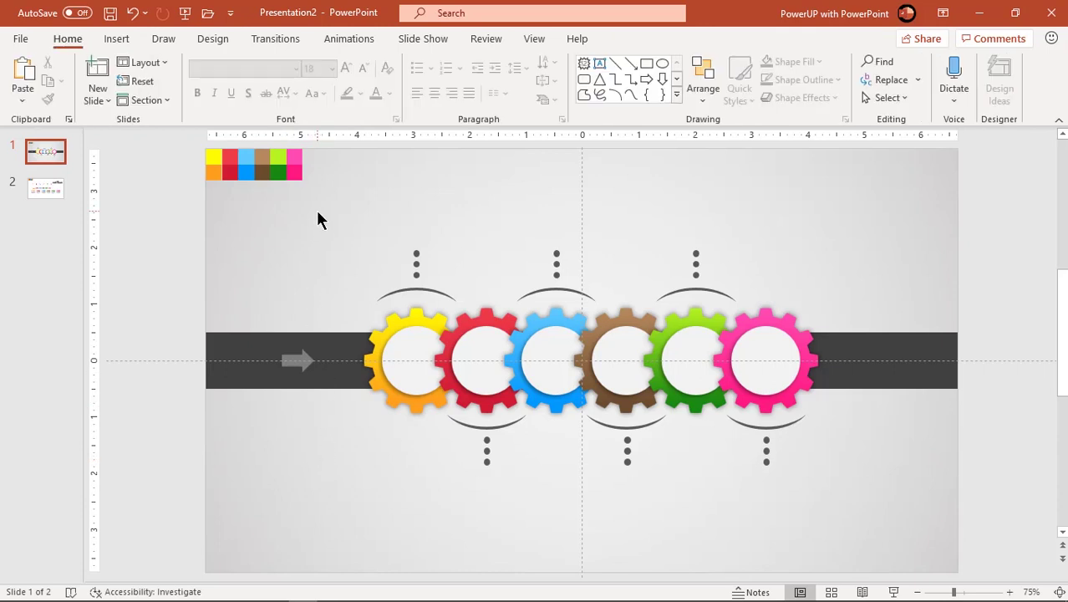
# - Delete the colour swatch squares from slide 1 and select the six icons on slide 2
pyautogui.moveTo(321, 214); pyautogui.dragTo(169, 142)
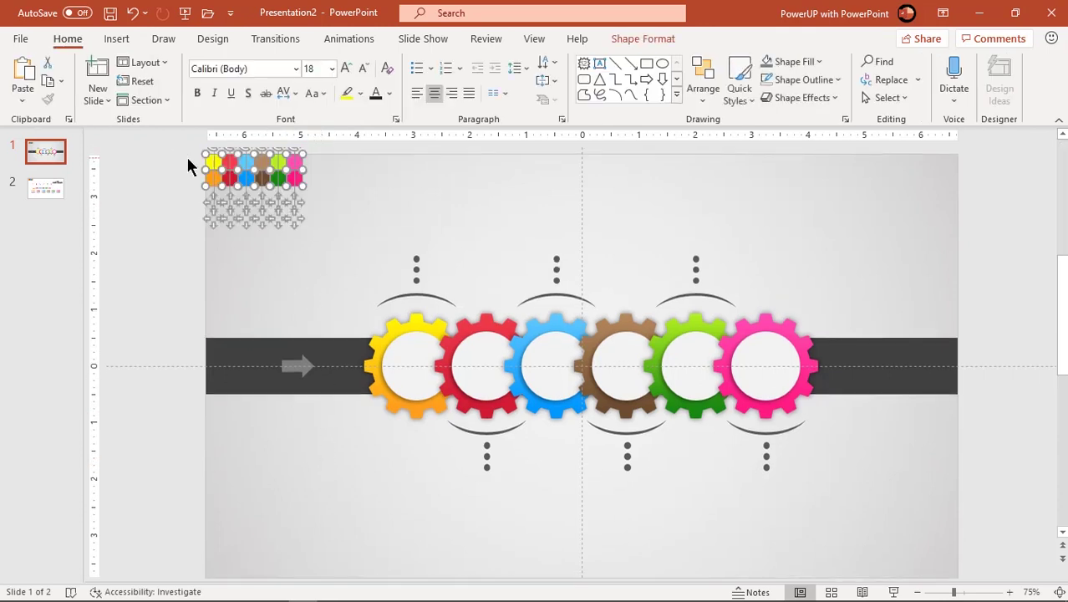
pyautogui.press('Delete')
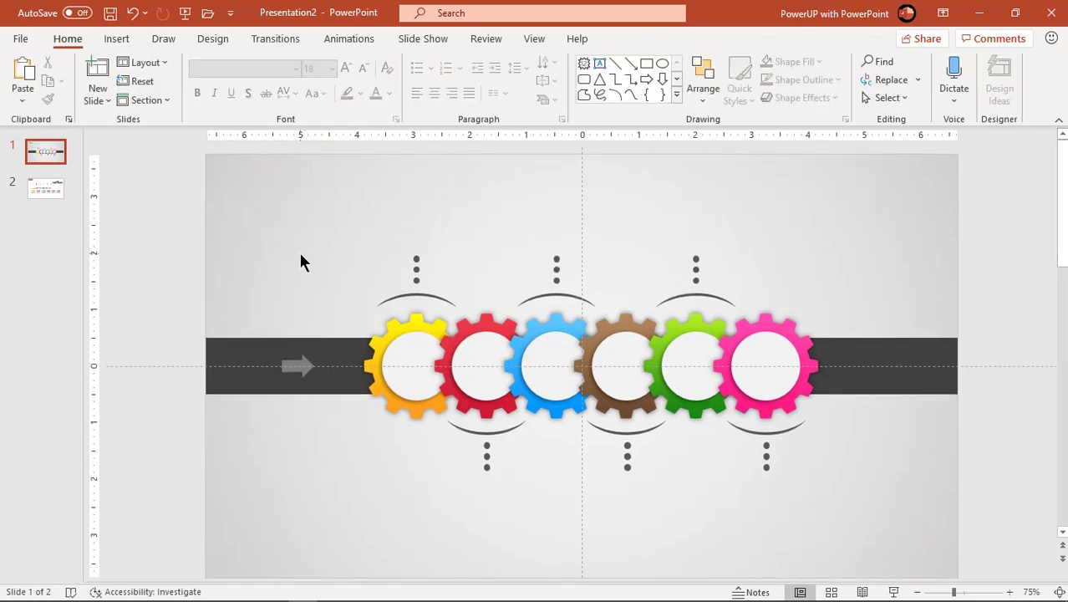
pyautogui.click(48, 191)
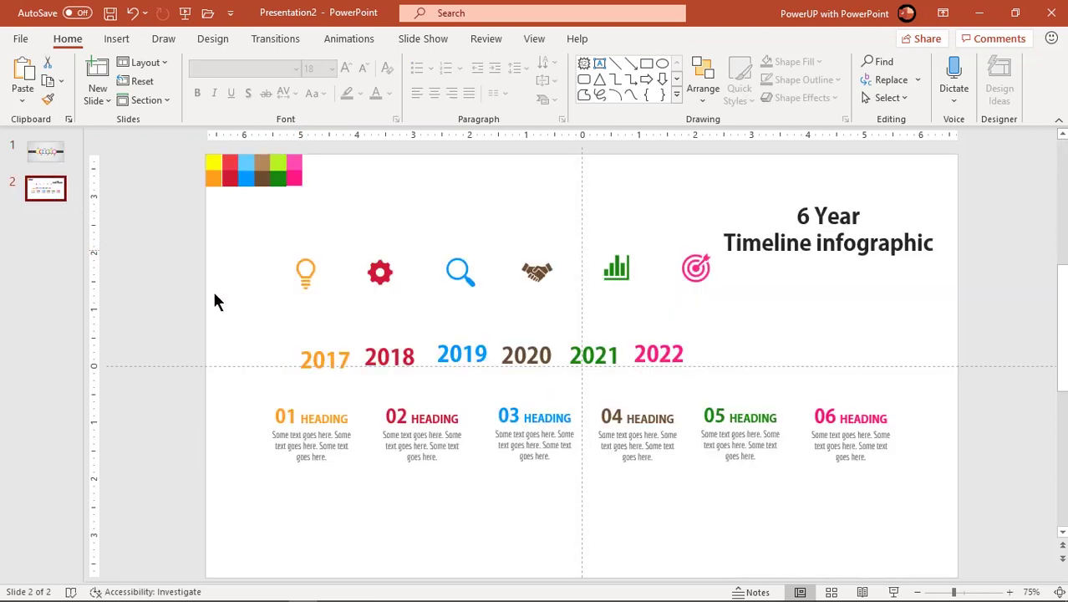
pyautogui.moveTo(261, 249); pyautogui.dragTo(733, 324)
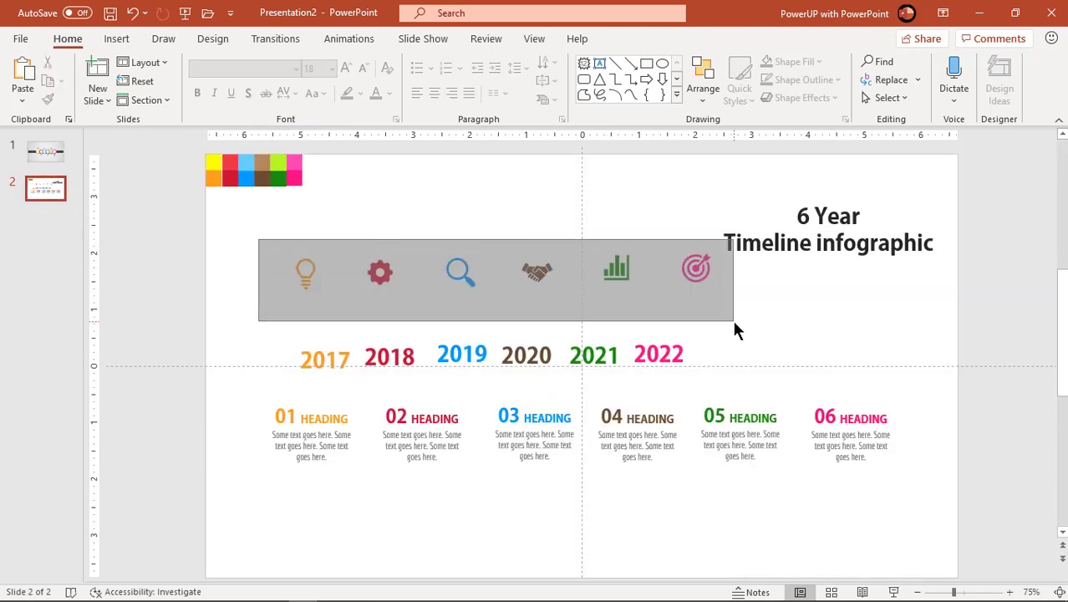
# - Paste the six icons onto slide 1 just above the gear row
pyautogui.click(54, 151)
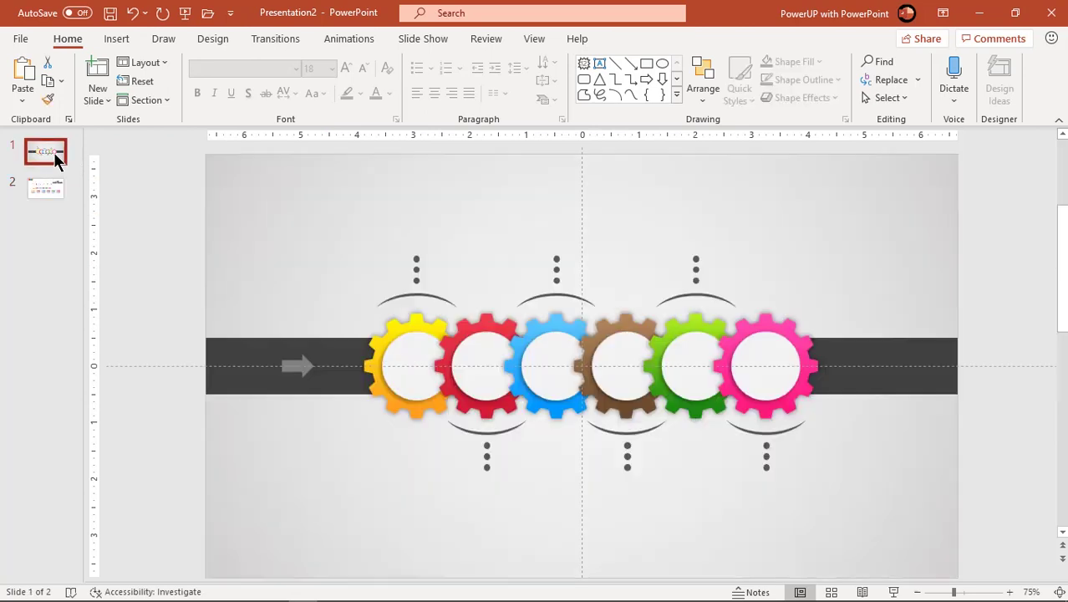
pyautogui.hotkey('ctrl', 'v')
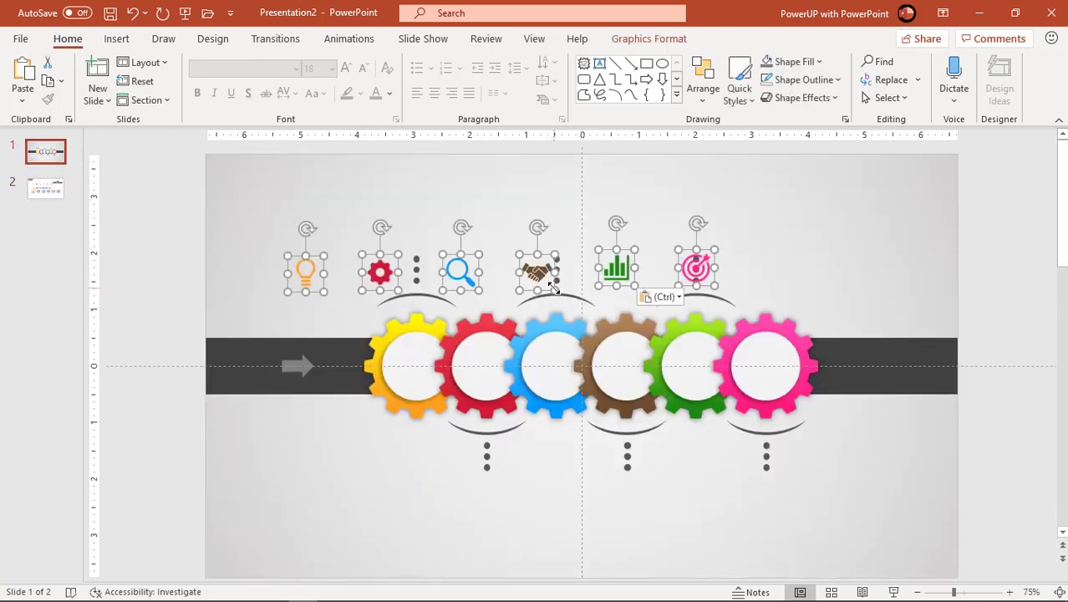
pyautogui.moveTo(545, 281); pyautogui.dragTo(557, 219)
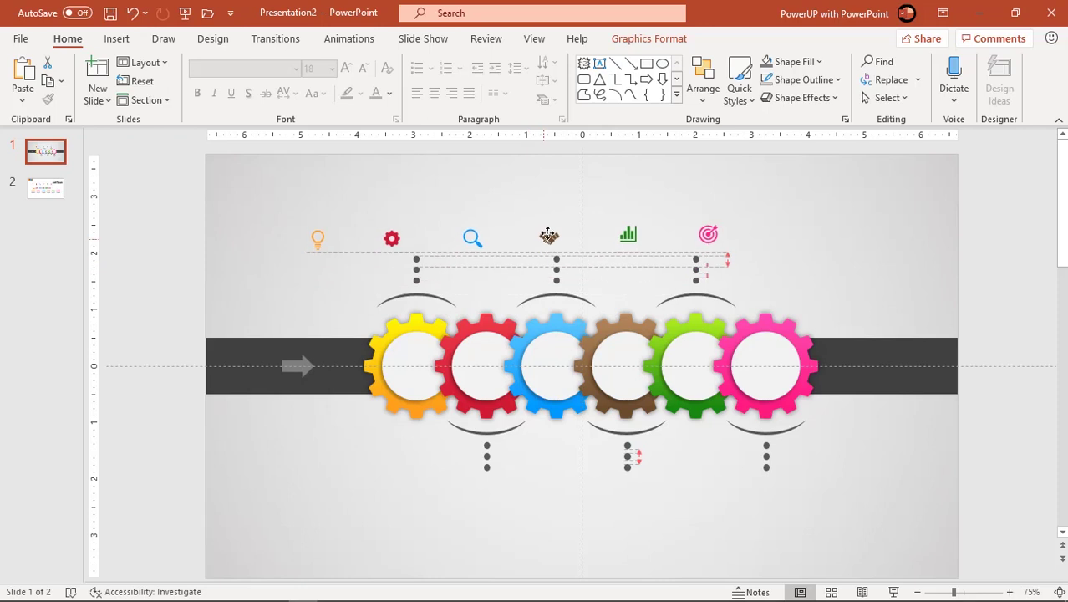
pyautogui.click(341, 253)
# - Centre each icon on its gear: lightbulb yellow, cog red, magnifier blue, handshake brown, chart green, target pink
pyautogui.moveTo(330, 235); pyautogui.dragTo(417, 374)
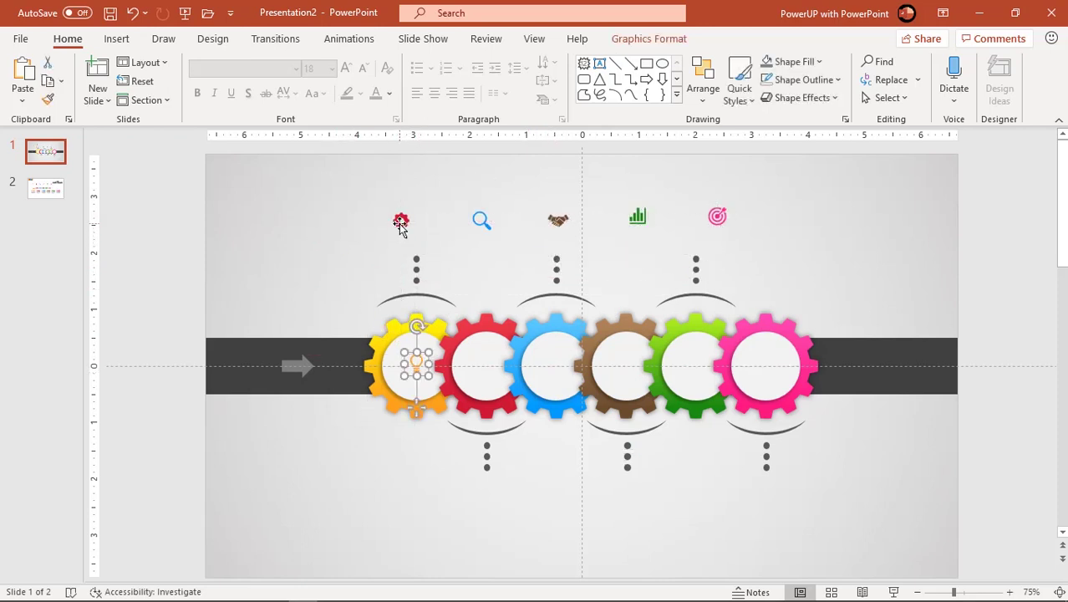
pyautogui.moveTo(401, 220); pyautogui.dragTo(486, 365)
pyautogui.moveTo(494, 232); pyautogui.dragTo(570, 379)
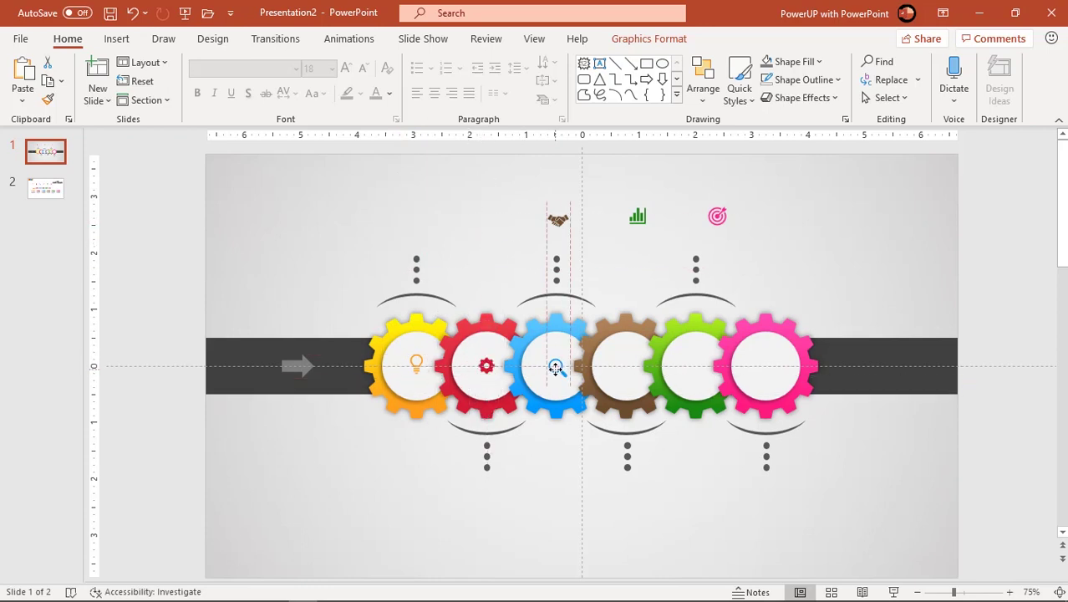
pyautogui.moveTo(559, 219); pyautogui.dragTo(627, 366)
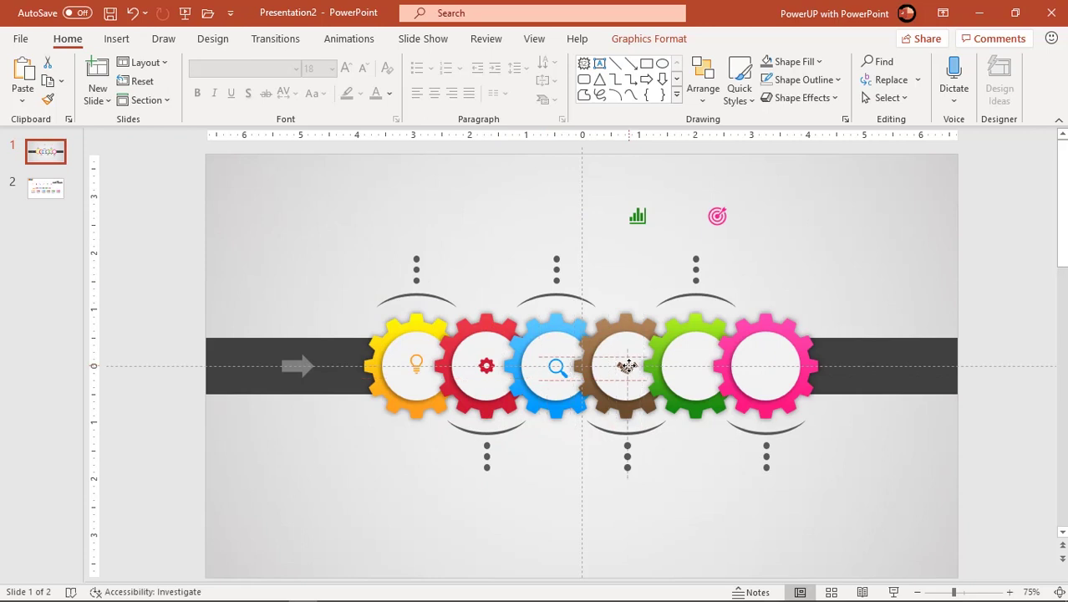
pyautogui.moveTo(638, 216); pyautogui.dragTo(695, 367)
pyautogui.moveTo(718, 217); pyautogui.dragTo(767, 366)
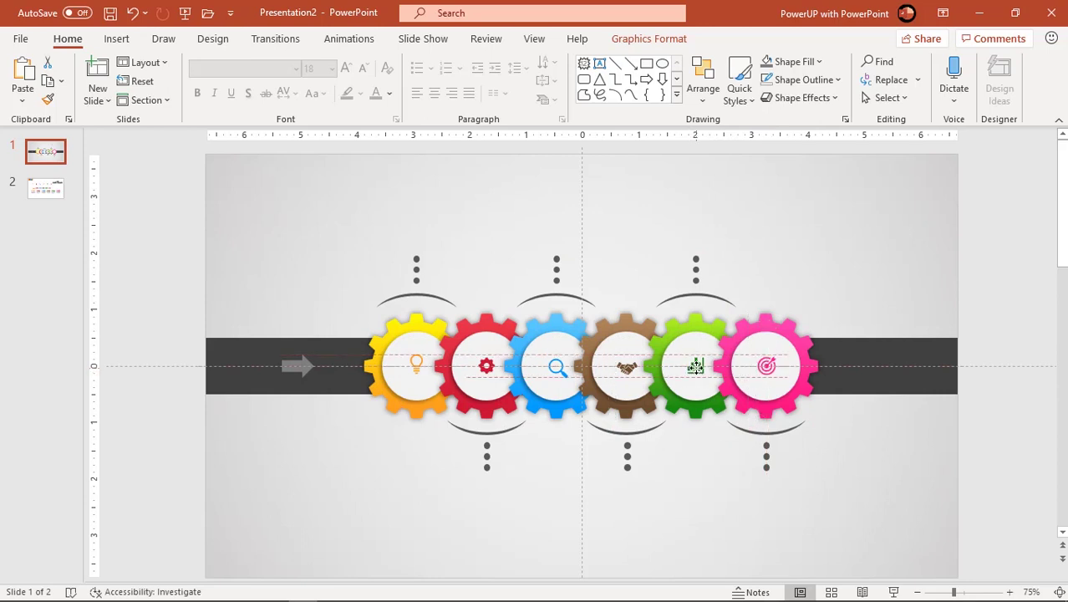
pyautogui.moveTo(693, 366); pyautogui.dragTo(696, 366)
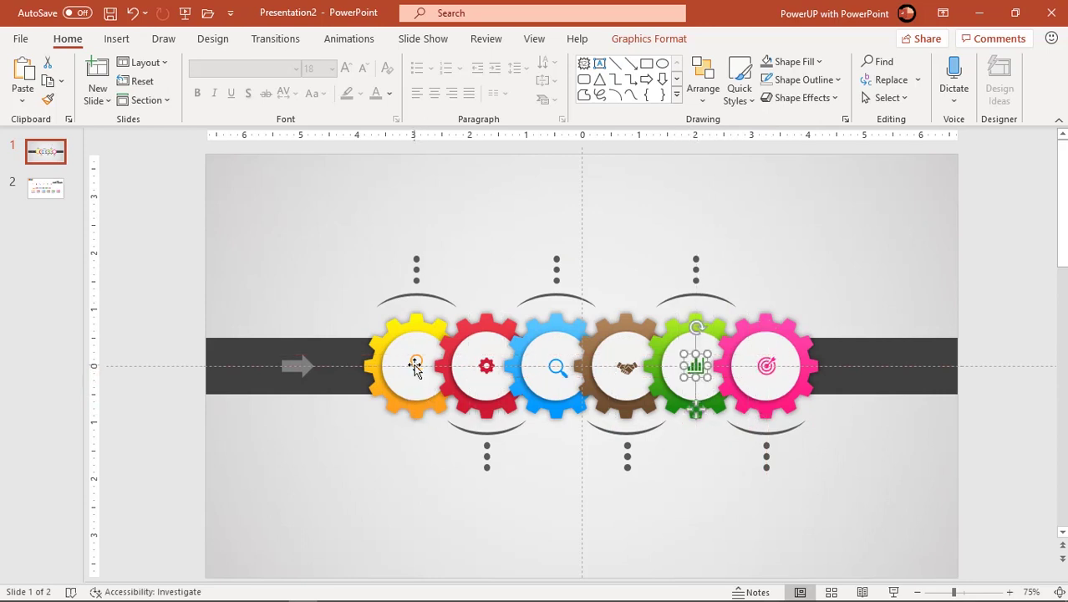
# - Select all six gear icons together and open their Format Object settings
pyautogui.click(416, 366)
pyautogui.keyDown('shift'); pyautogui.click(486, 368); pyautogui.keyUp('shift')
pyautogui.keyDown('shift'); pyautogui.click(557, 370); pyautogui.keyUp('shift')
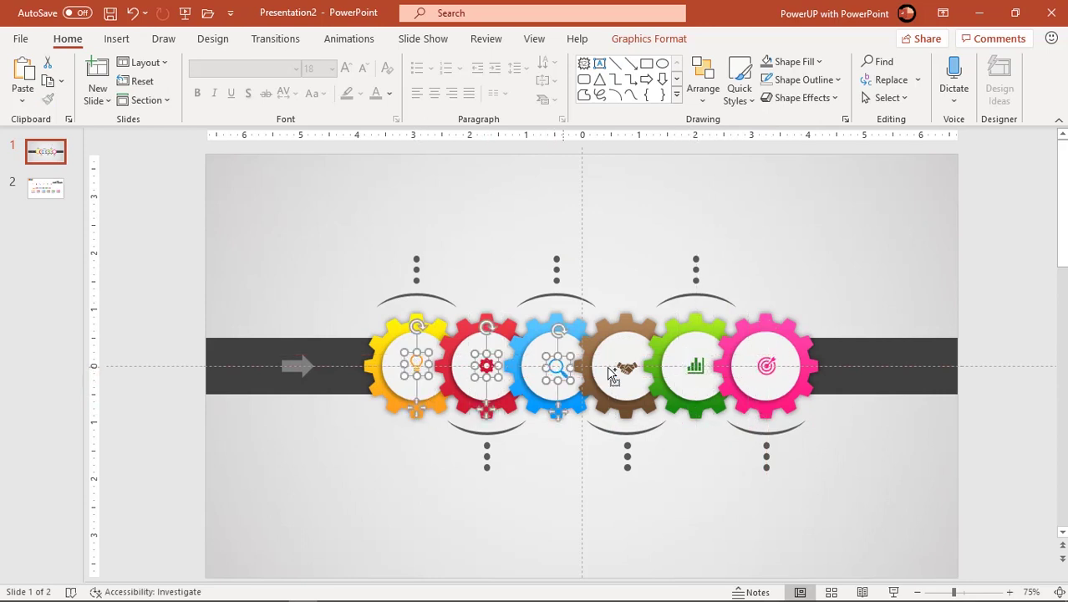
pyautogui.keyDown('shift'); pyautogui.click(627, 372); pyautogui.keyUp('shift')
pyautogui.keyDown('shift'); pyautogui.click(695, 372); pyautogui.keyUp('shift')
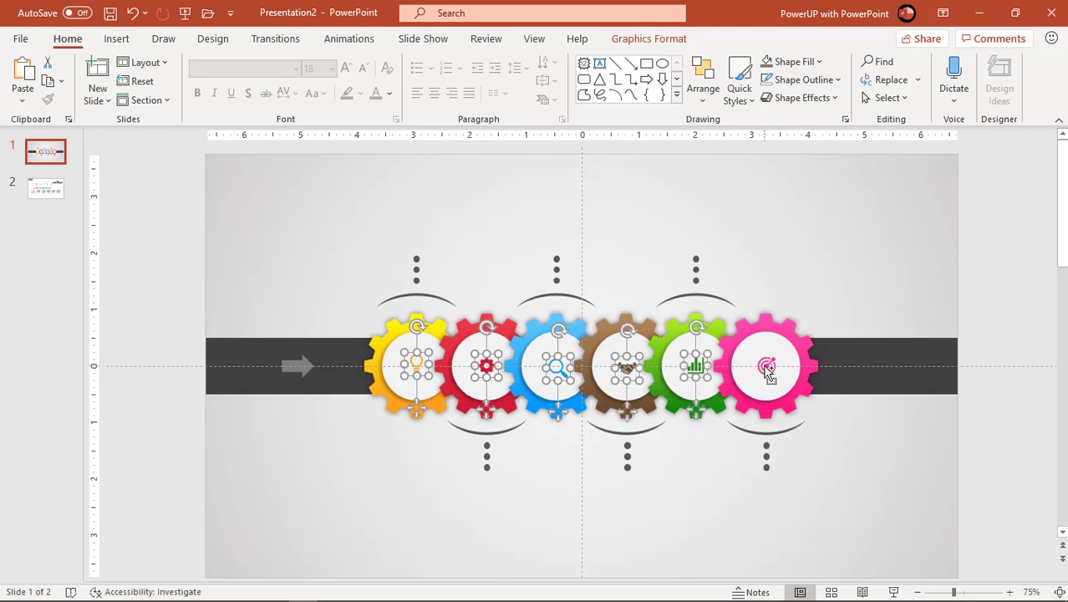
pyautogui.keyDown('shift'); pyautogui.click(766, 370); pyautogui.keyUp('shift')
pyautogui.rightClick(766, 370)
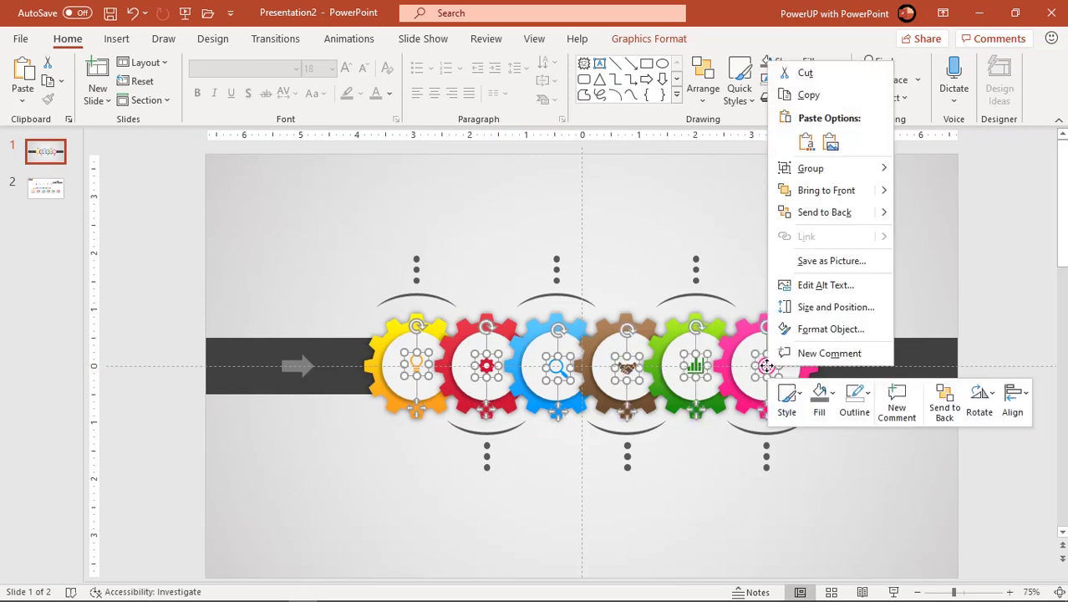
pyautogui.click(809, 331)
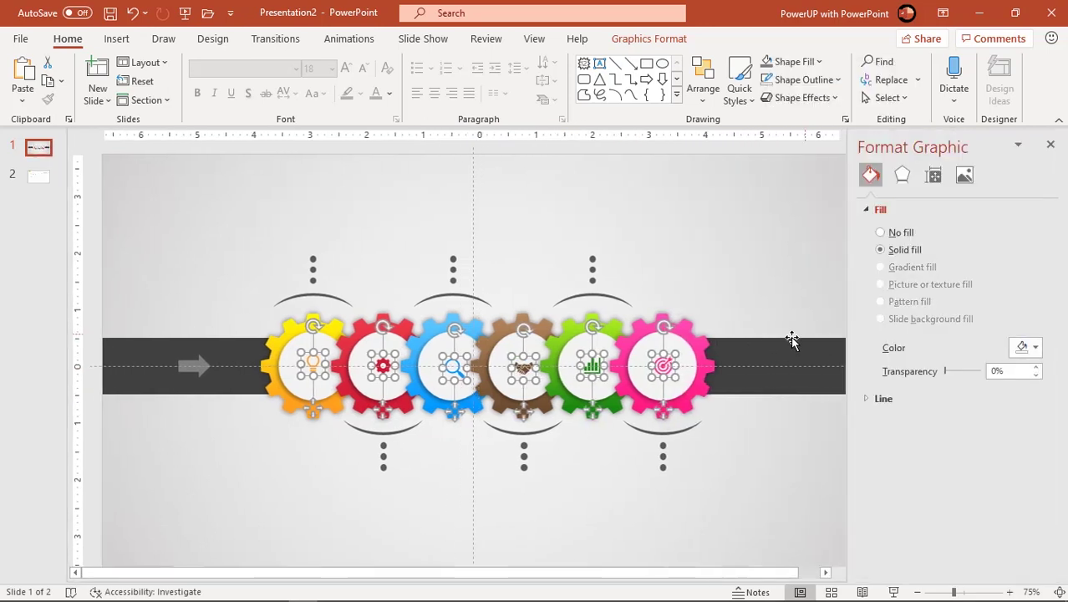
# - Apply an outer shadow preset to the icons with 37% transparency, 11 pt blur and 7 pt distance
pyautogui.click(899, 178)
pyautogui.click(1029, 231)
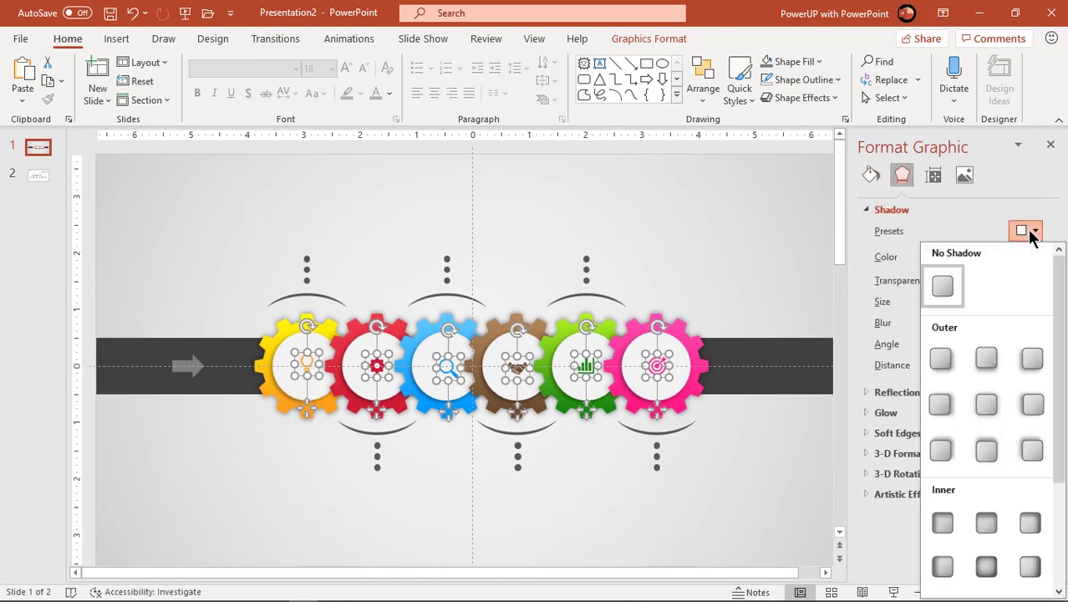
pyautogui.click(1033, 358)
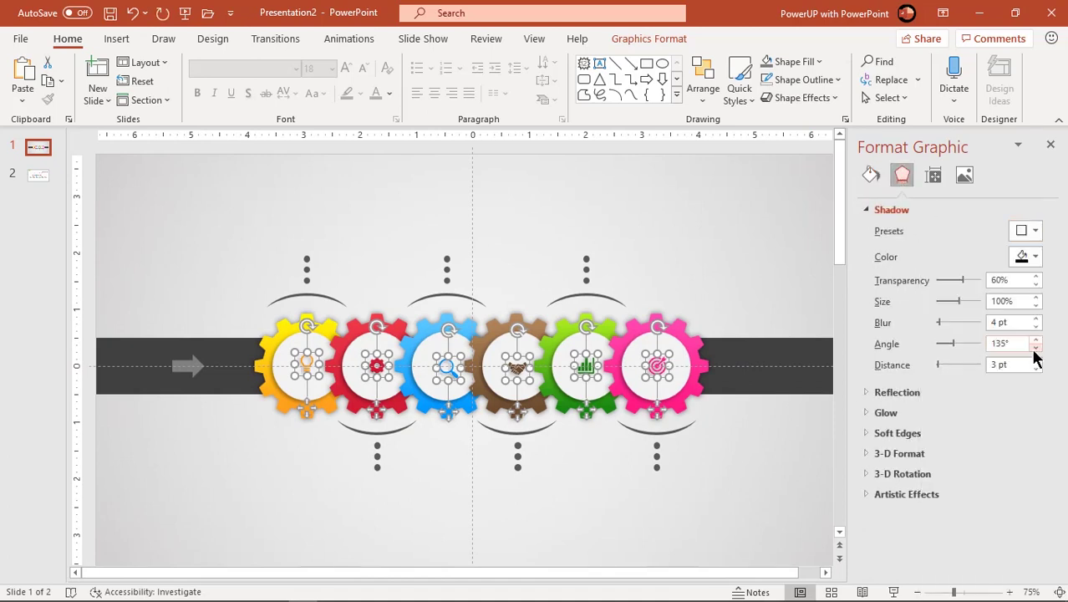
pyautogui.click(958, 281)
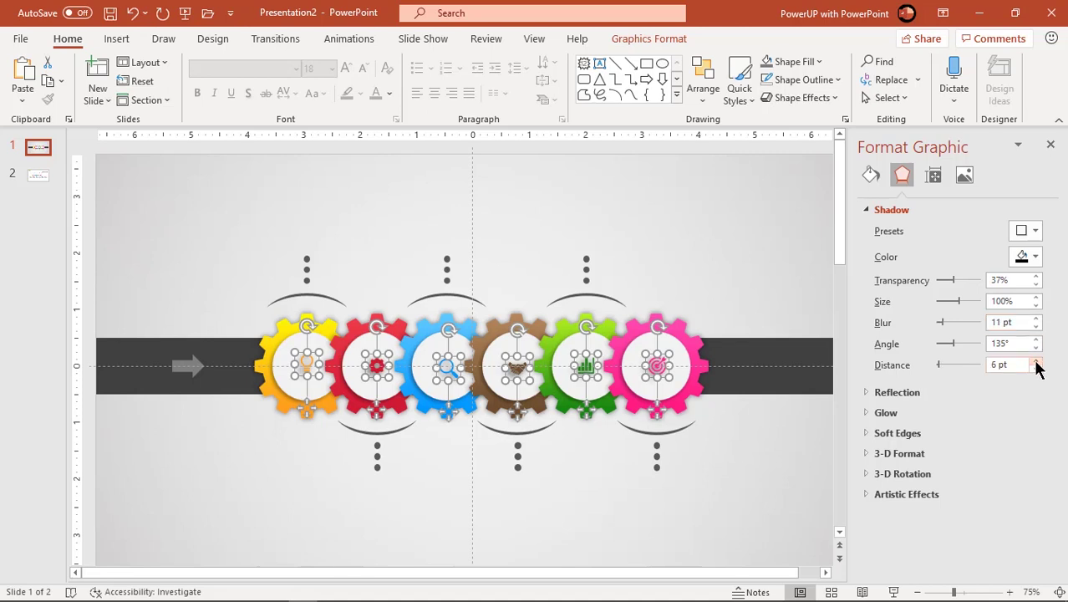
pyautogui.click(1051, 144)
pyautogui.click(833, 468)
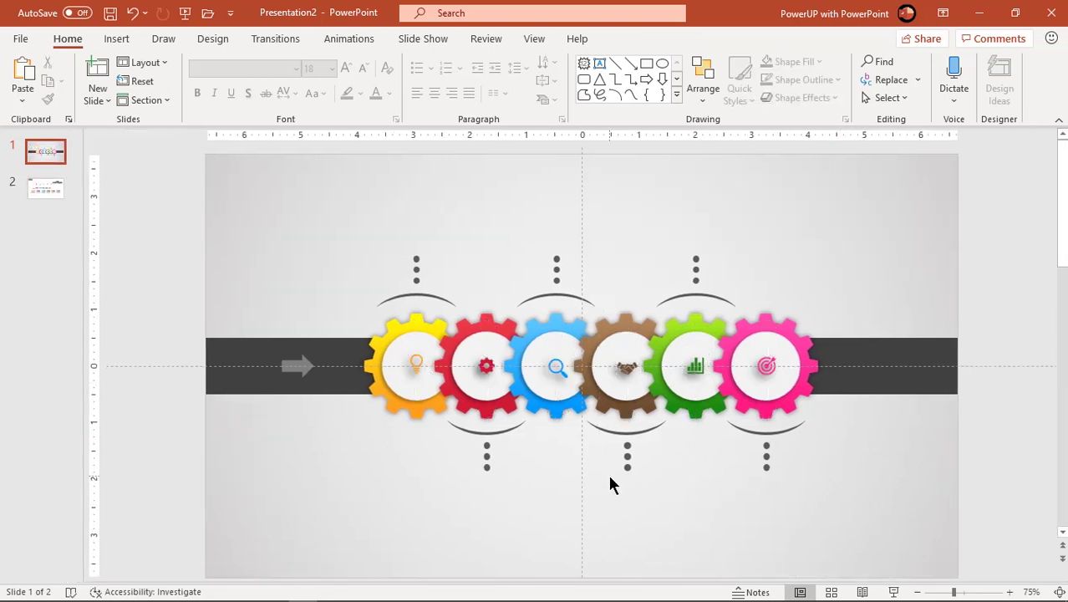
# - Copy the 2017–2022 year labels from slide 2 onto the gear slide and shrink them to 20 pt
pyautogui.click(46, 186)
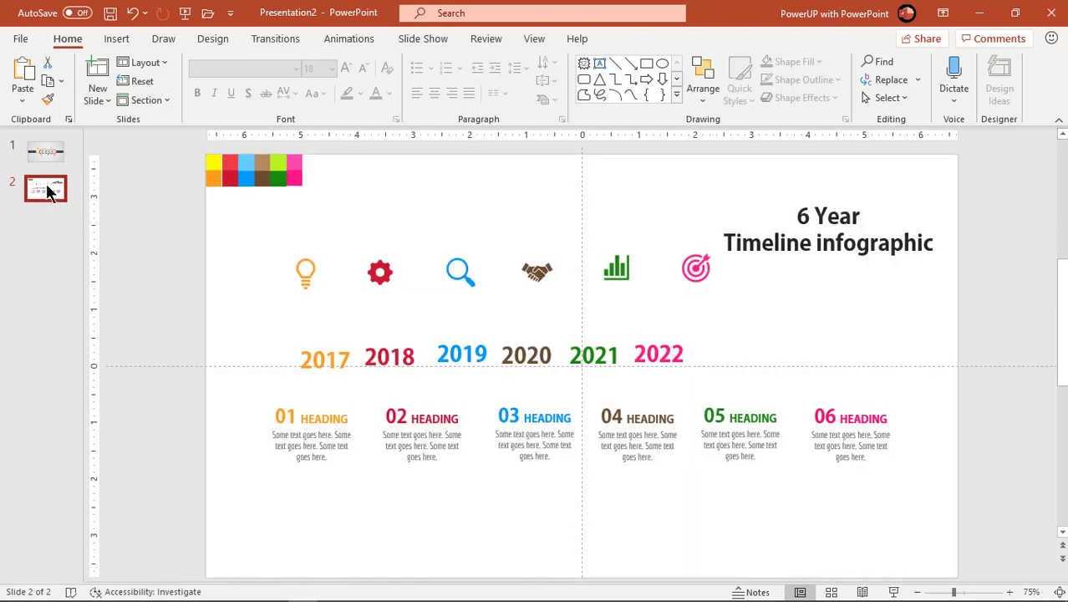
pyautogui.moveTo(251, 323); pyautogui.dragTo(756, 393)
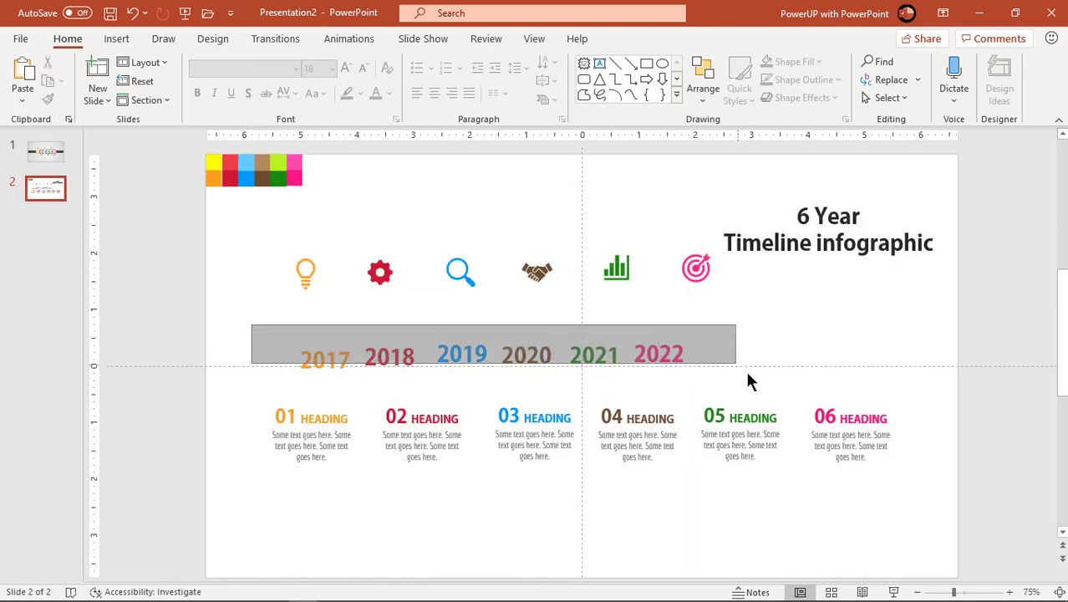
pyautogui.click(40, 156)
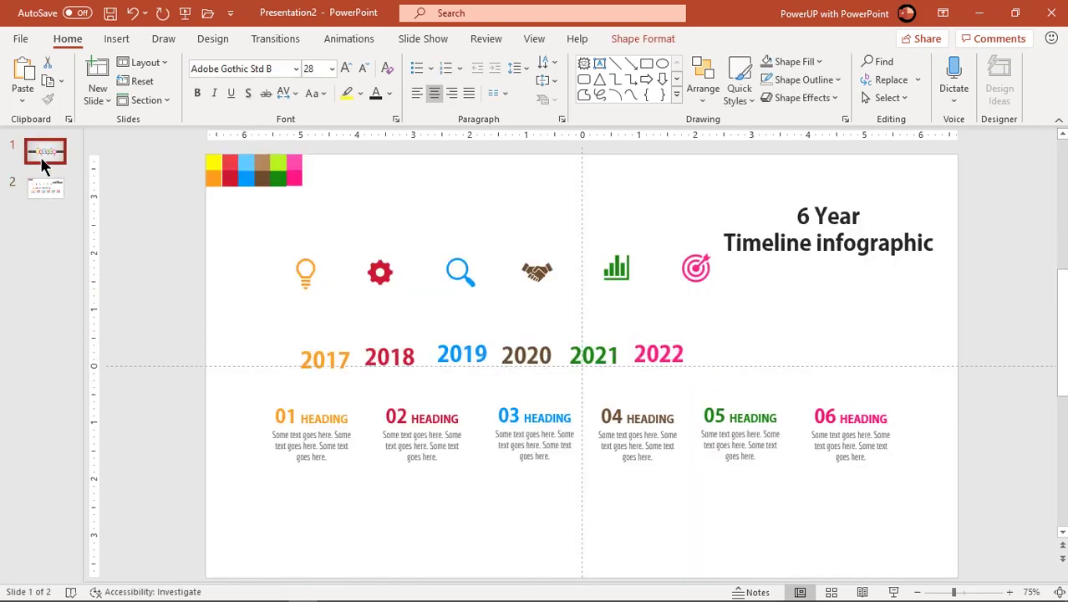
pyautogui.hotkey('ctrl', 'v')
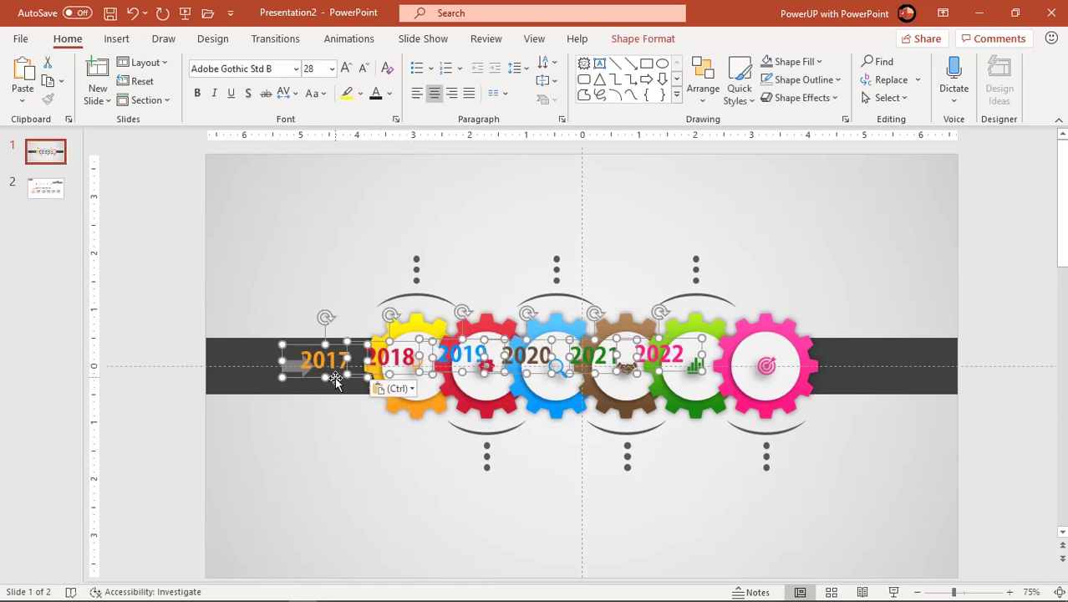
pyautogui.moveTo(341, 396); pyautogui.dragTo(409, 531)
pyautogui.click(363, 67)
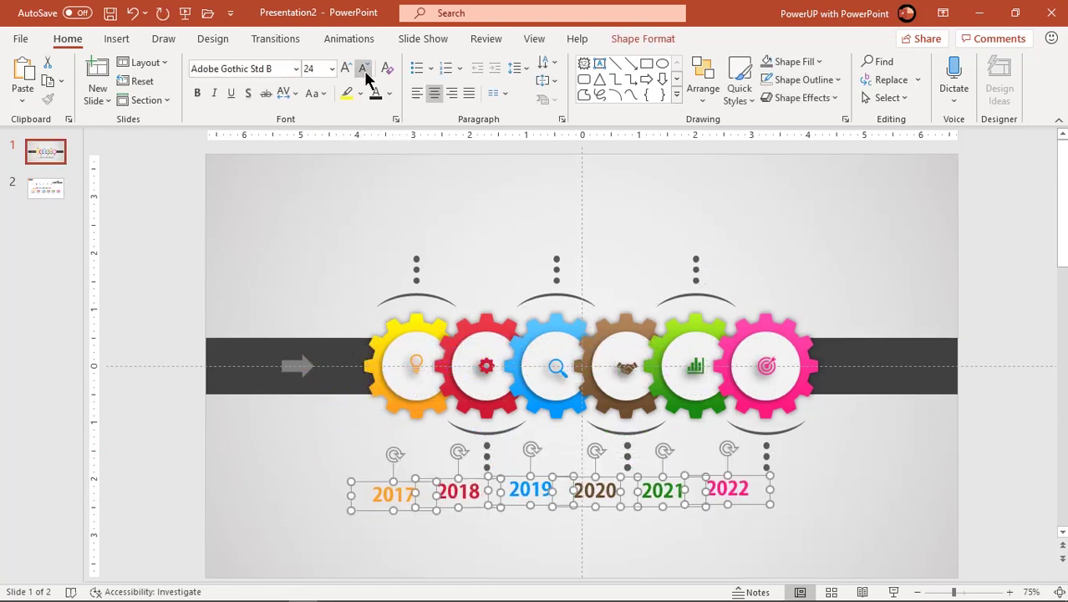
pyautogui.click(362, 68)
# - Place 2017, 2019, 2021 under their gears and 2018, 2020, 2022 above theirs
pyautogui.click(363, 541)
pyautogui.moveTo(405, 502); pyautogui.dragTo(429, 454)
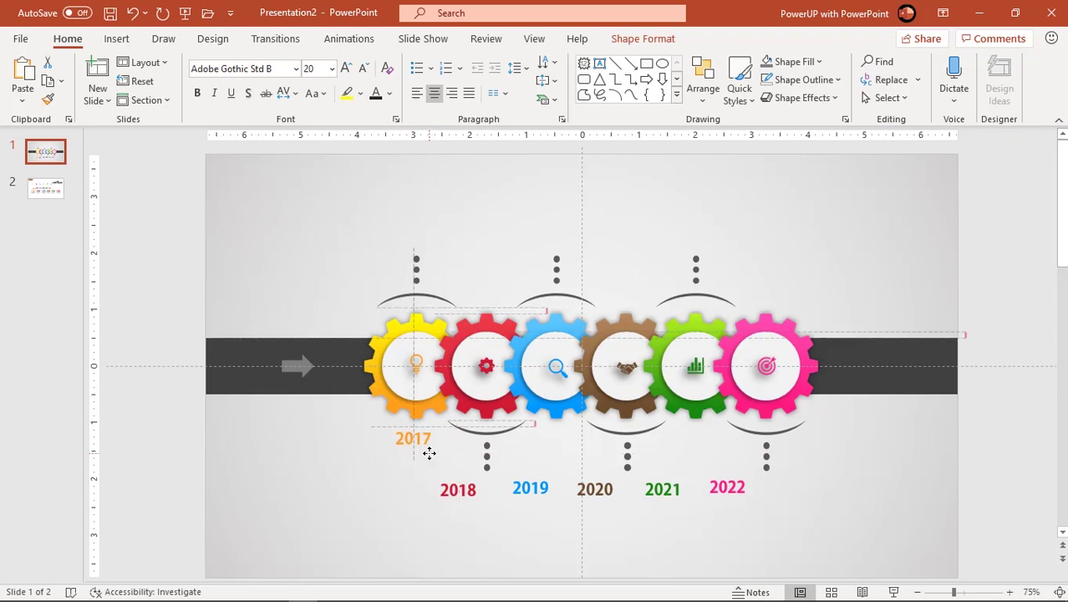
pyautogui.moveTo(460, 491); pyautogui.dragTo(499, 313)
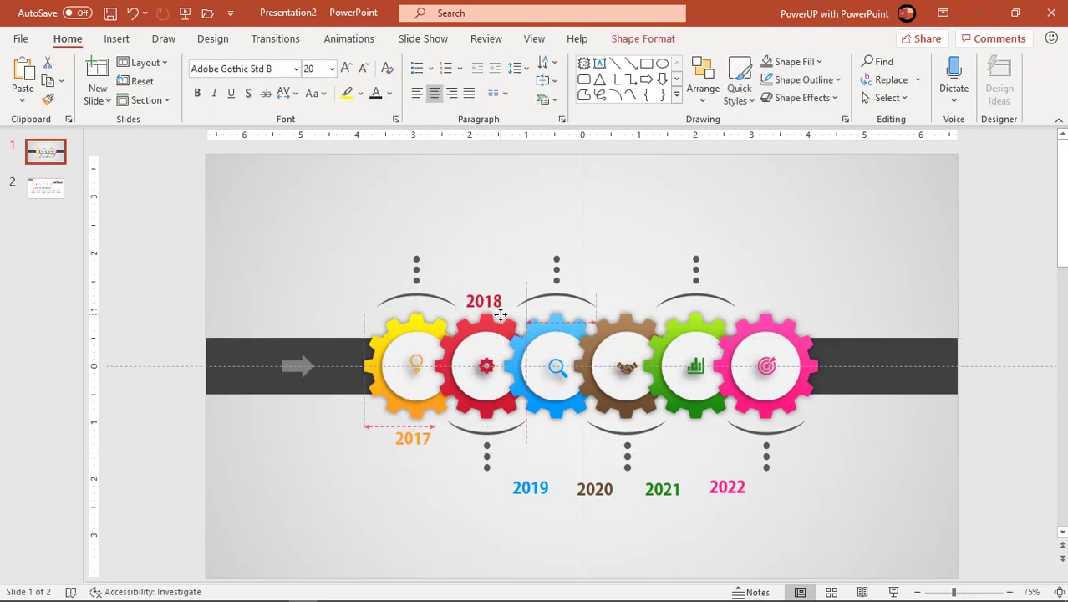
pyautogui.moveTo(500, 313); pyautogui.dragTo(502, 311)
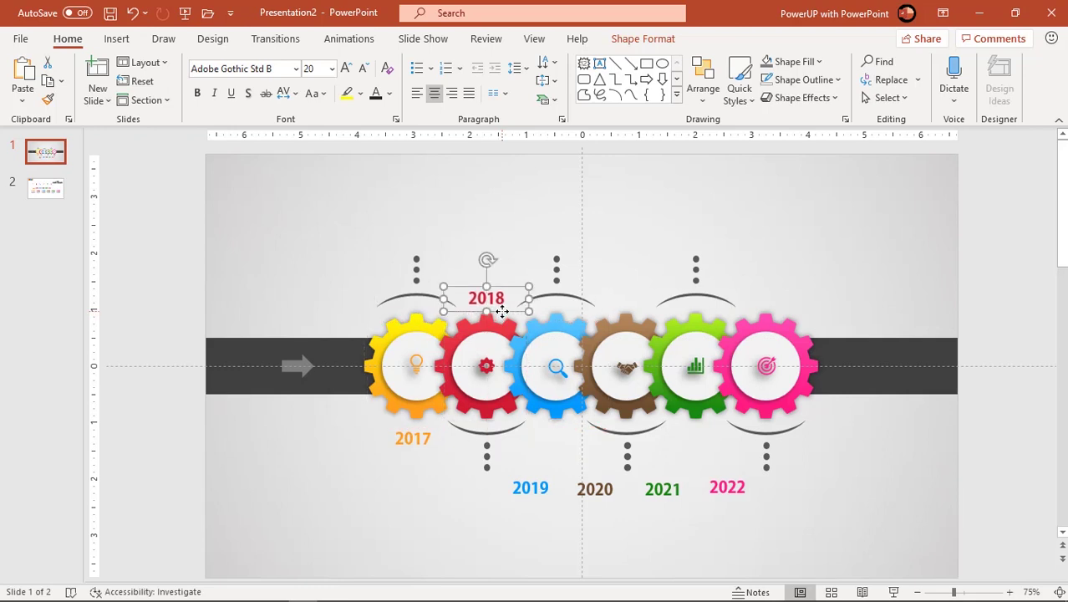
pyautogui.moveTo(543, 498); pyautogui.dragTo(567, 453)
pyautogui.click(597, 501)
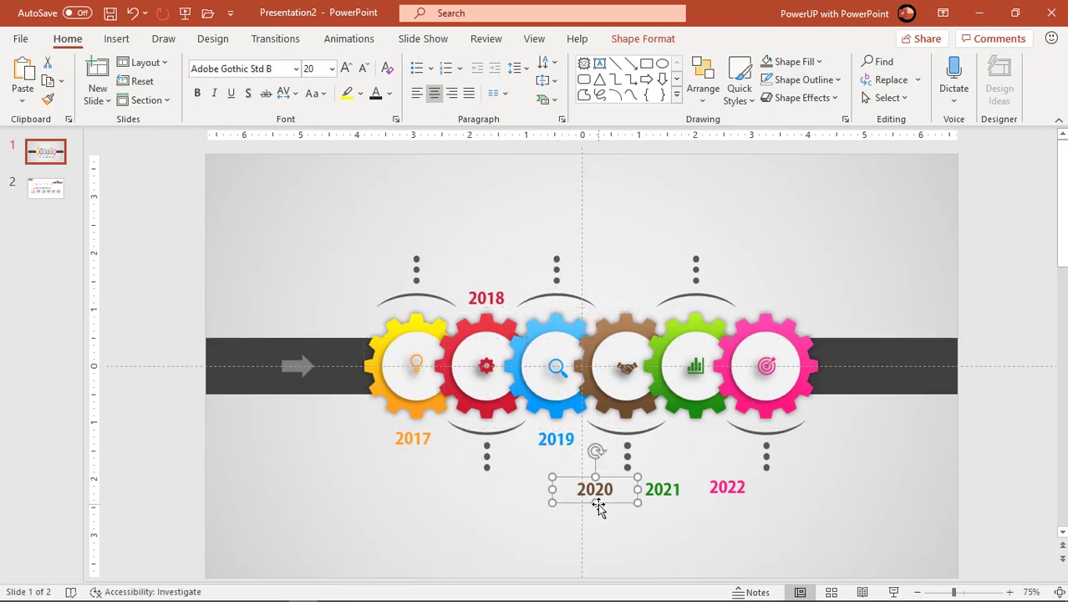
pyautogui.moveTo(599, 507); pyautogui.dragTo(631, 317)
pyautogui.click(667, 501)
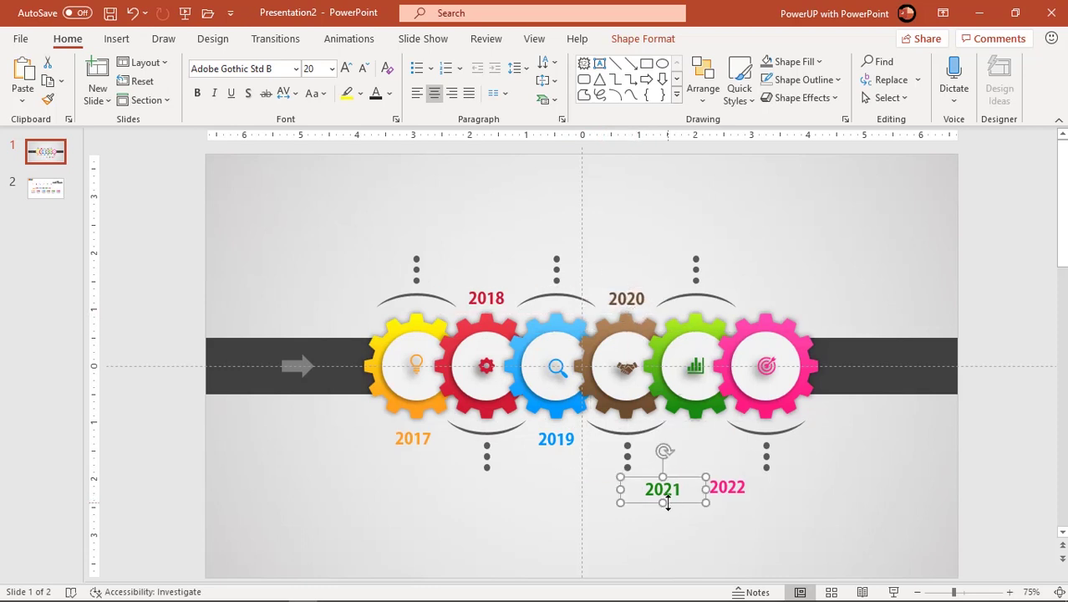
pyautogui.moveTo(667, 502); pyautogui.dragTo(700, 450)
pyautogui.moveTo(745, 502)
pyautogui.mouseDown()
pyautogui.moveTo(791, 358)
pyautogui.moveTo(785, 312)
pyautogui.mouseUp()
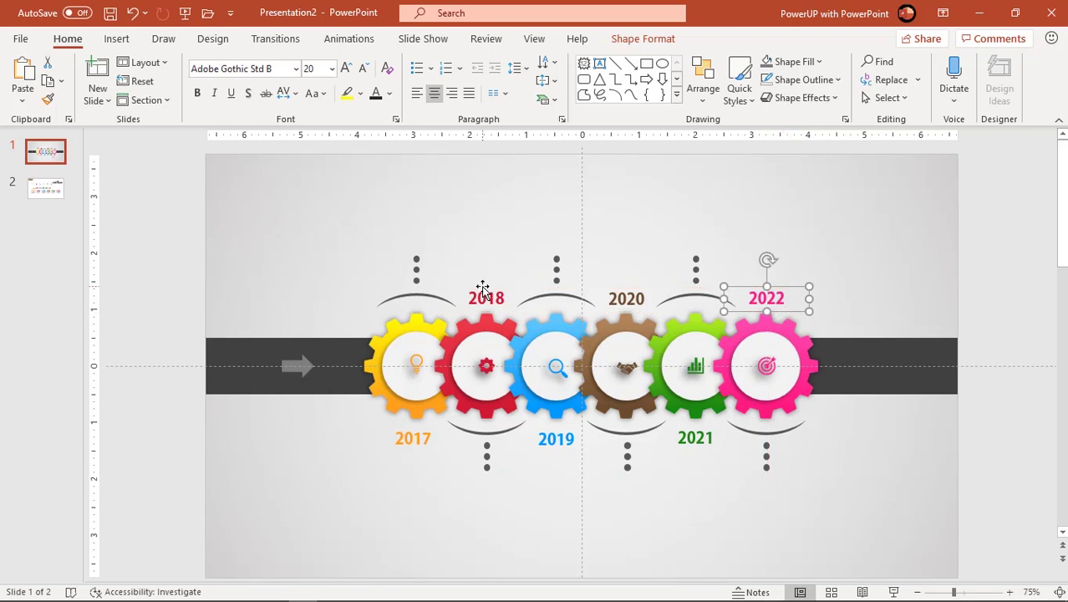
# - Align the tops of 2018, 2020, 2022 and the bottoms of 2017, 2019, 2021
pyautogui.click(482, 288)
pyautogui.keyDown('shift'); pyautogui.click(630, 295); pyautogui.keyUp('shift')
pyautogui.keyDown('shift'); pyautogui.click(768, 292); pyautogui.keyUp('shift')
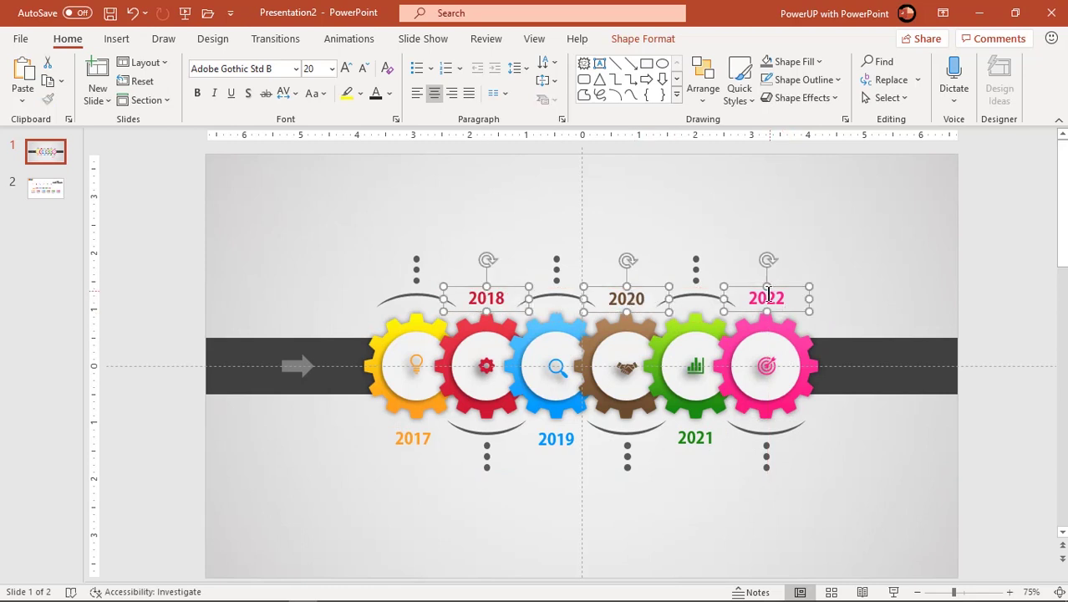
pyautogui.click(643, 38)
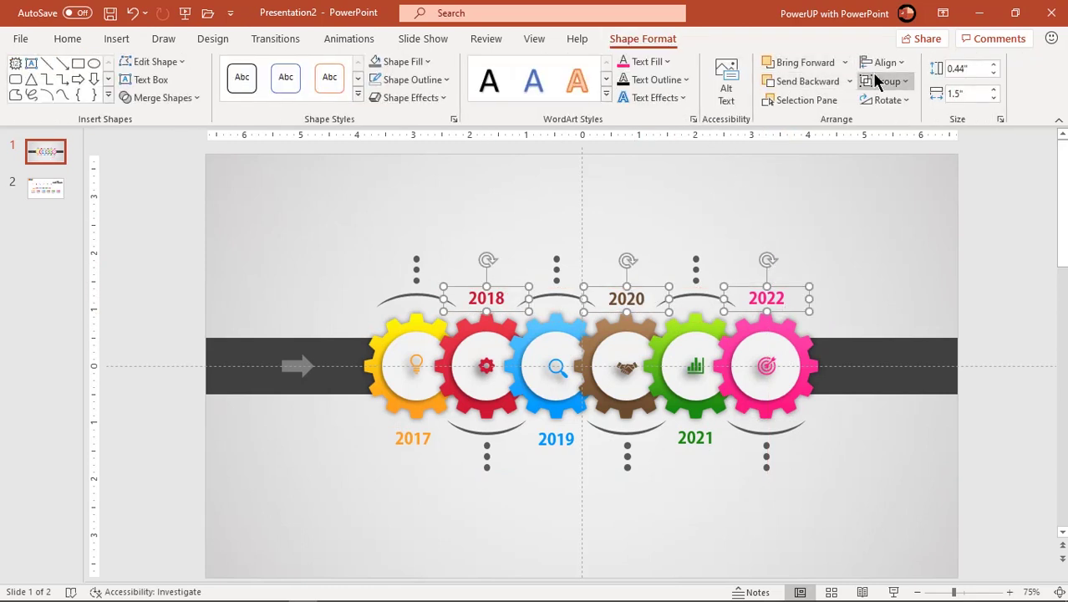
pyautogui.click(886, 67)
pyautogui.click(889, 150)
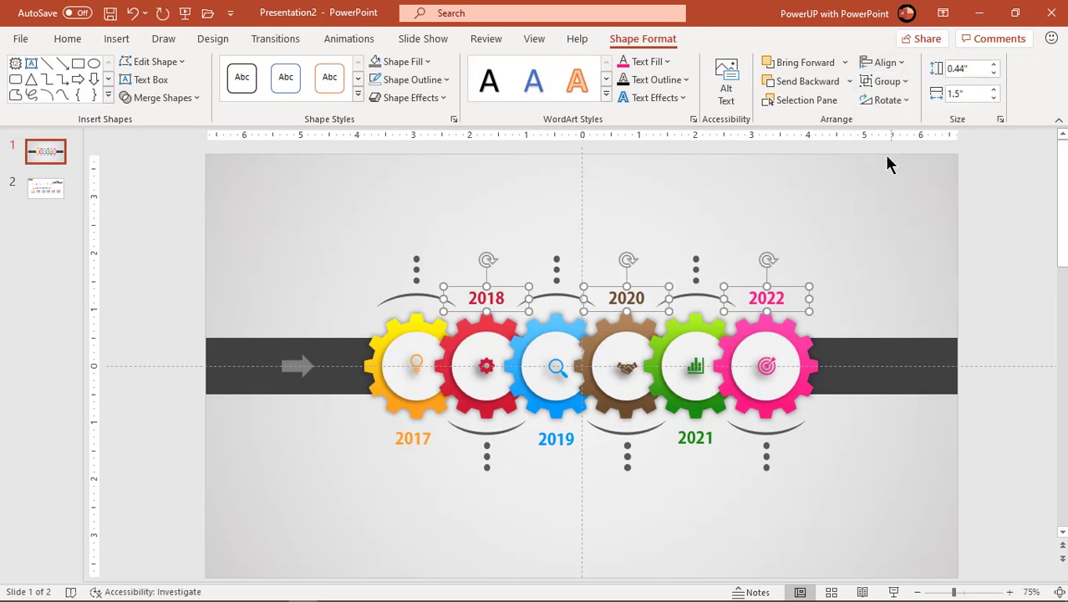
pyautogui.click(406, 450)
pyautogui.keyDown('shift'); pyautogui.click(585, 449); pyautogui.keyUp('shift')
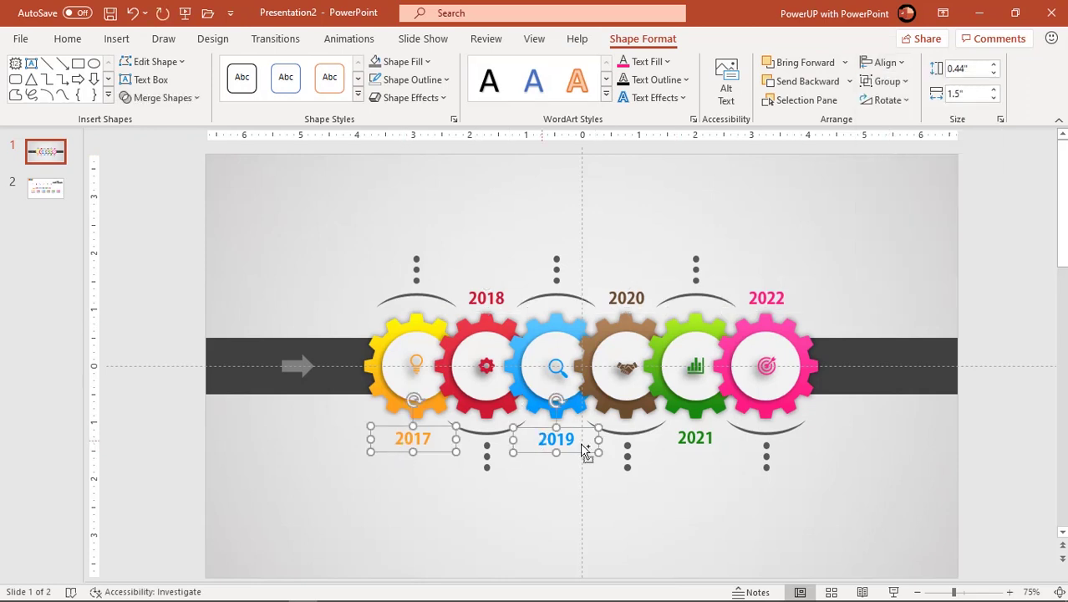
pyautogui.keyDown('shift'); pyautogui.click(679, 445); pyautogui.keyUp('shift')
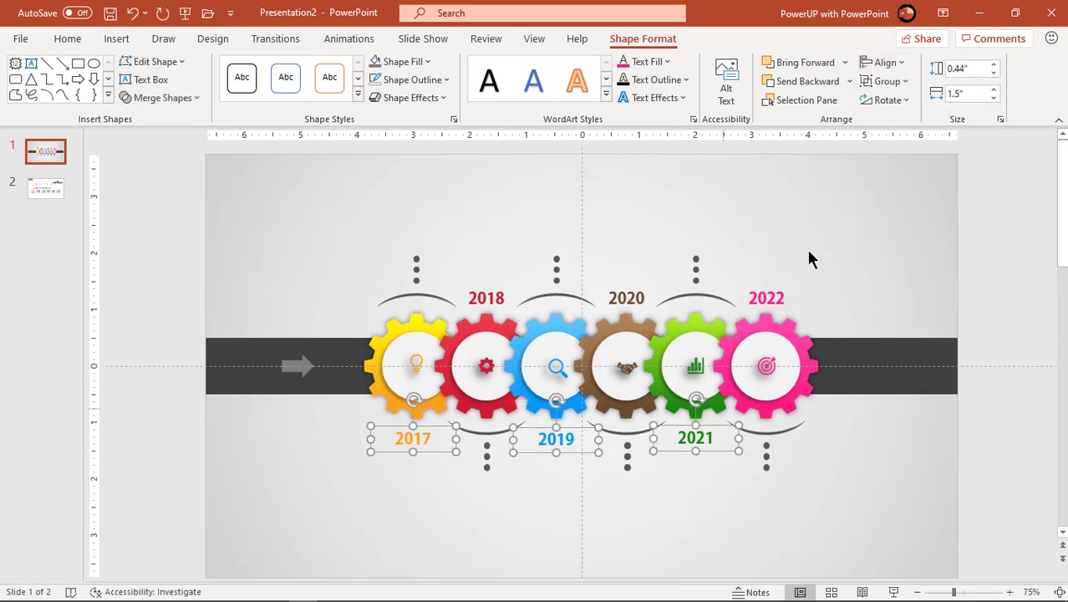
pyautogui.click(891, 68)
pyautogui.click(894, 198)
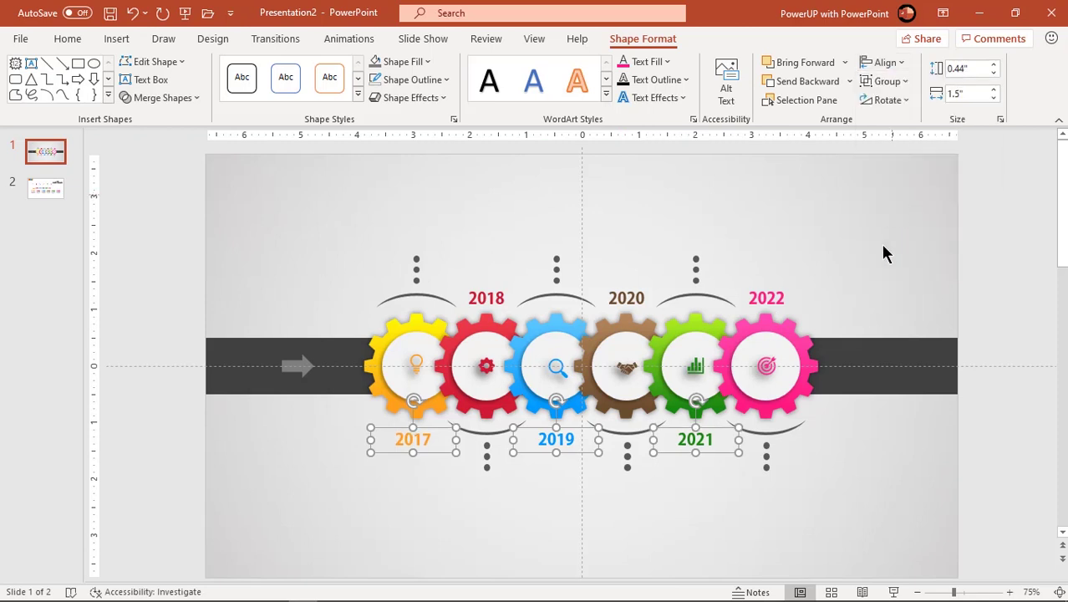
pyautogui.click(830, 484)
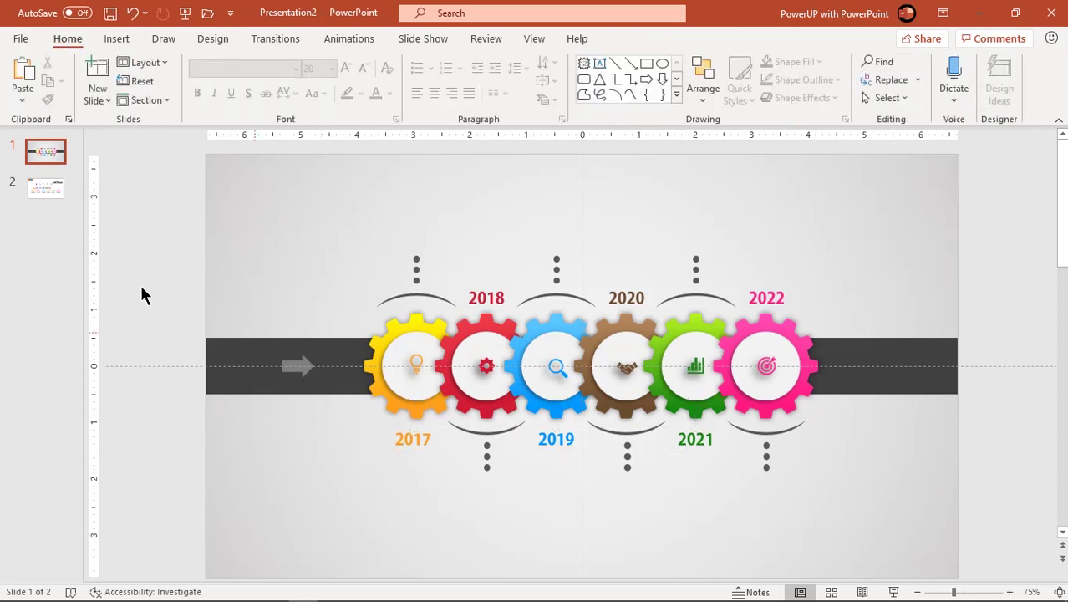
# - Copy the six heading blocks from slide 2 and paste them above the gear row
pyautogui.click(55, 198)
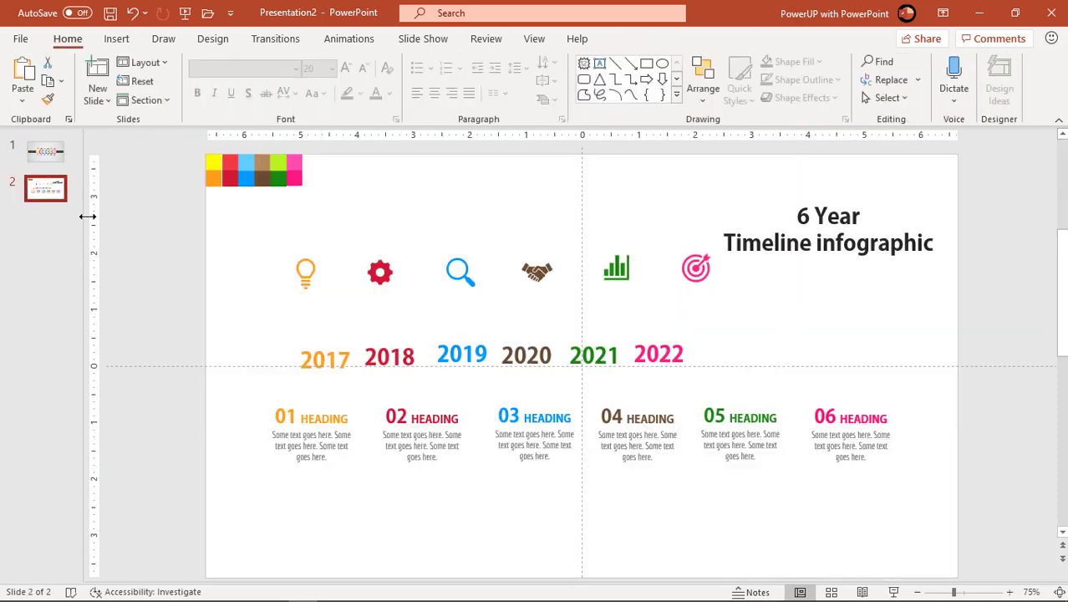
pyautogui.click(299, 460)
pyautogui.keyDown('shift'); pyautogui.click(460, 447); pyautogui.keyUp('shift')
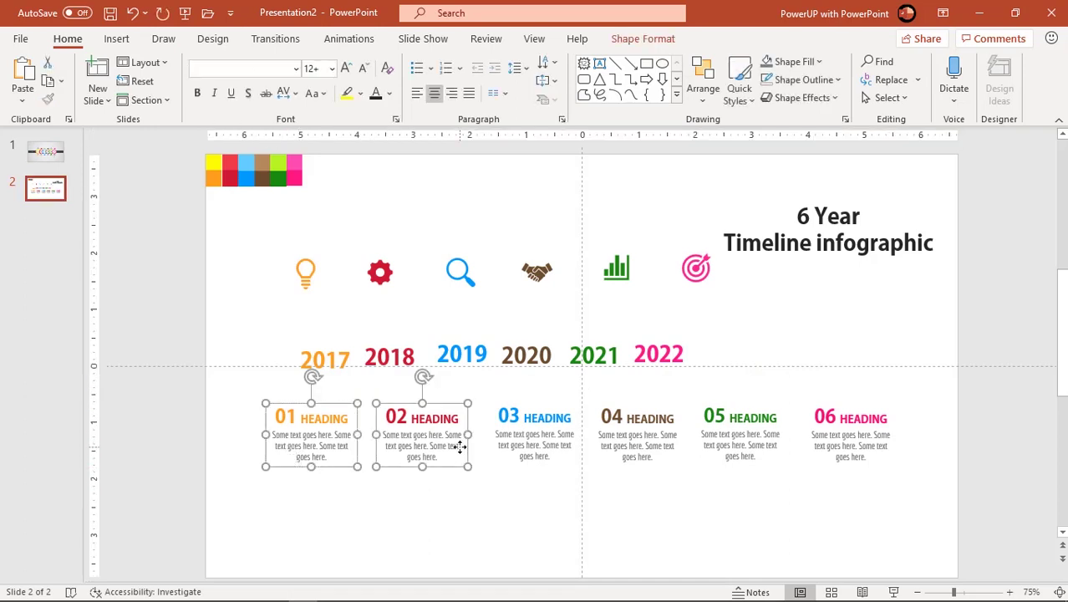
pyautogui.keyDown('shift'); pyautogui.click(547, 448); pyautogui.keyUp('shift')
pyautogui.keyDown('shift'); pyautogui.click(638, 442); pyautogui.keyUp('shift')
pyautogui.keyDown('shift'); pyautogui.click(713, 438); pyautogui.keyUp('shift')
pyautogui.keyDown('shift'); pyautogui.click(870, 442); pyautogui.keyUp('shift')
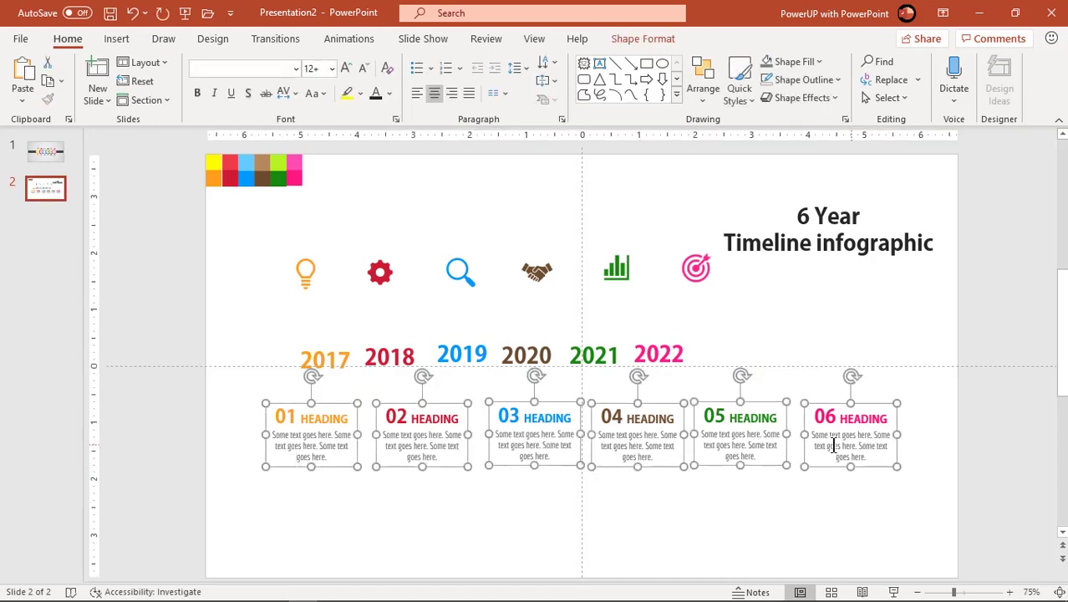
pyautogui.click(45, 156)
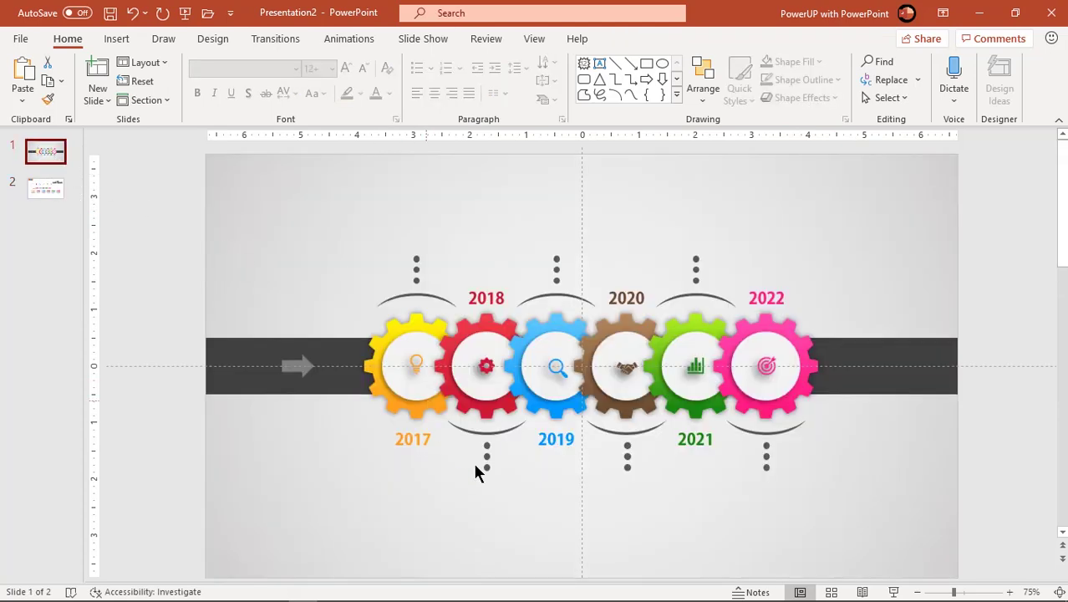
pyautogui.hotkey('ctrl', 'v')
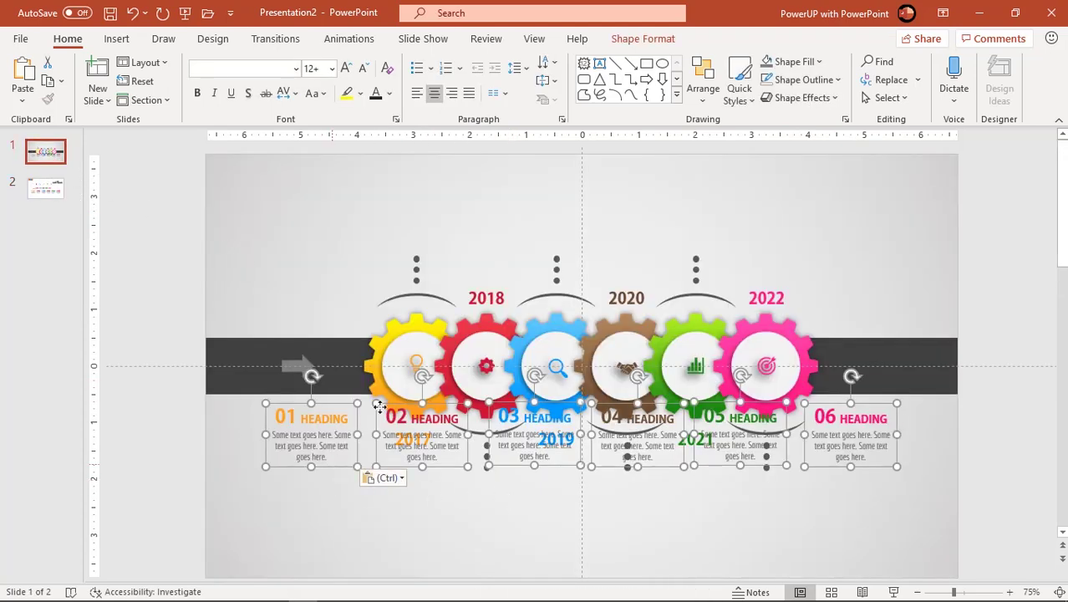
pyautogui.moveTo(380, 406); pyautogui.dragTo(474, 182)
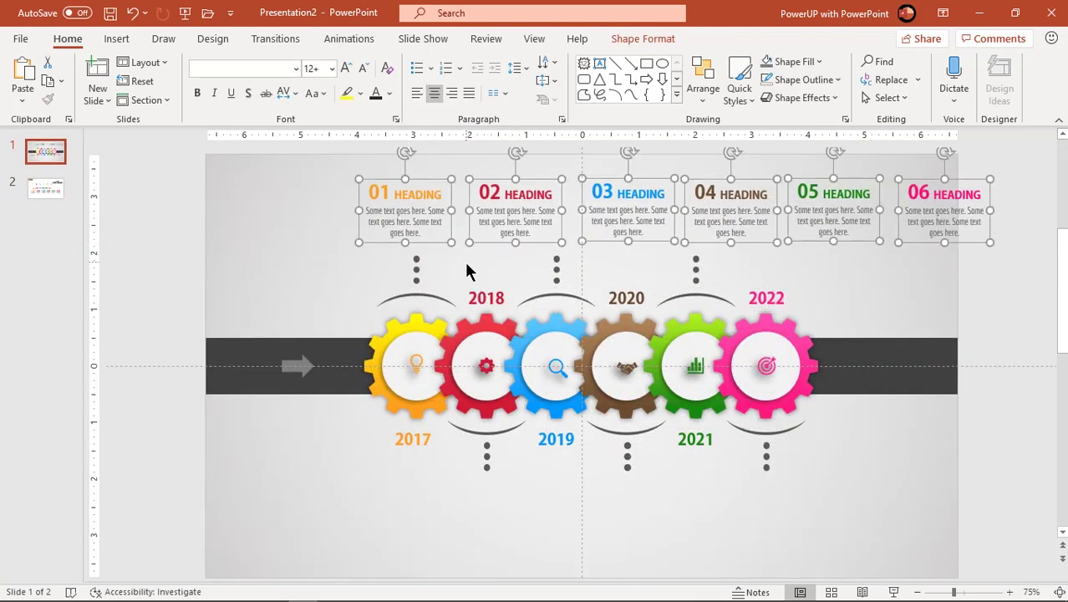
pyautogui.click(467, 269)
# - Place headings 01, 03, 05 above their gears and 02, 04, 06 below theirs
pyautogui.moveTo(434, 238); pyautogui.dragTo(448, 252)
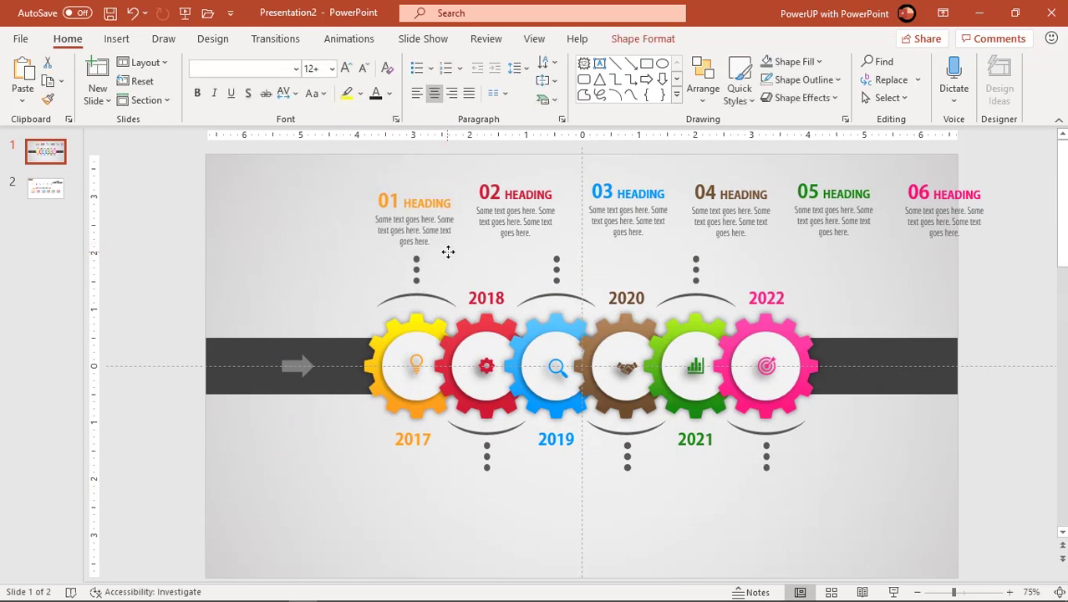
pyautogui.moveTo(512, 246)
pyautogui.mouseDown()
pyautogui.moveTo(515, 524)
pyautogui.moveTo(499, 535)
pyautogui.mouseUp()
pyautogui.moveTo(649, 246); pyautogui.dragTo(578, 253)
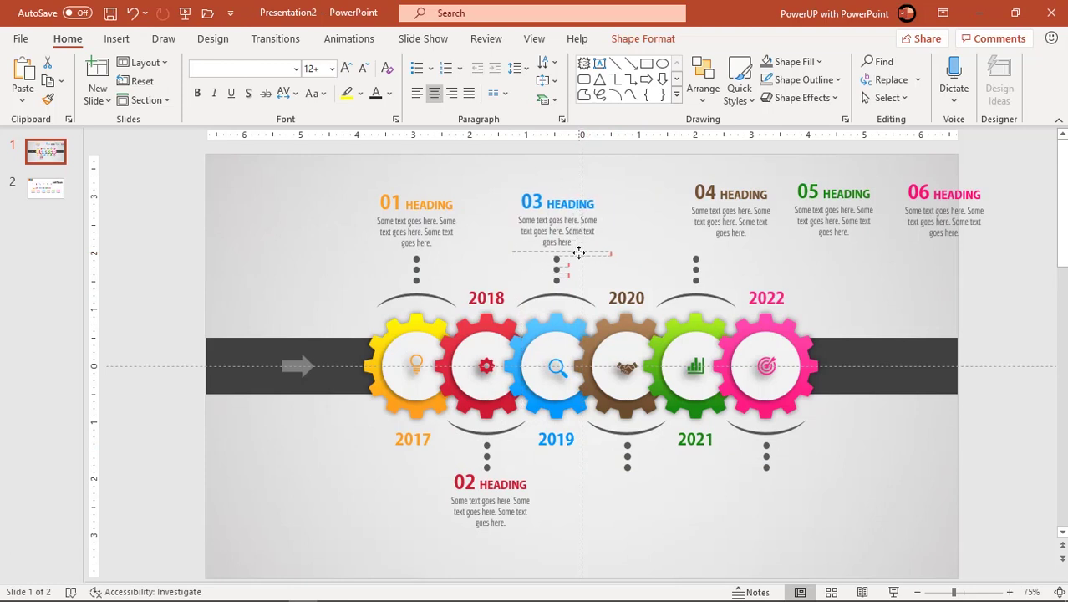
pyautogui.moveTo(758, 243); pyautogui.dragTo(652, 530)
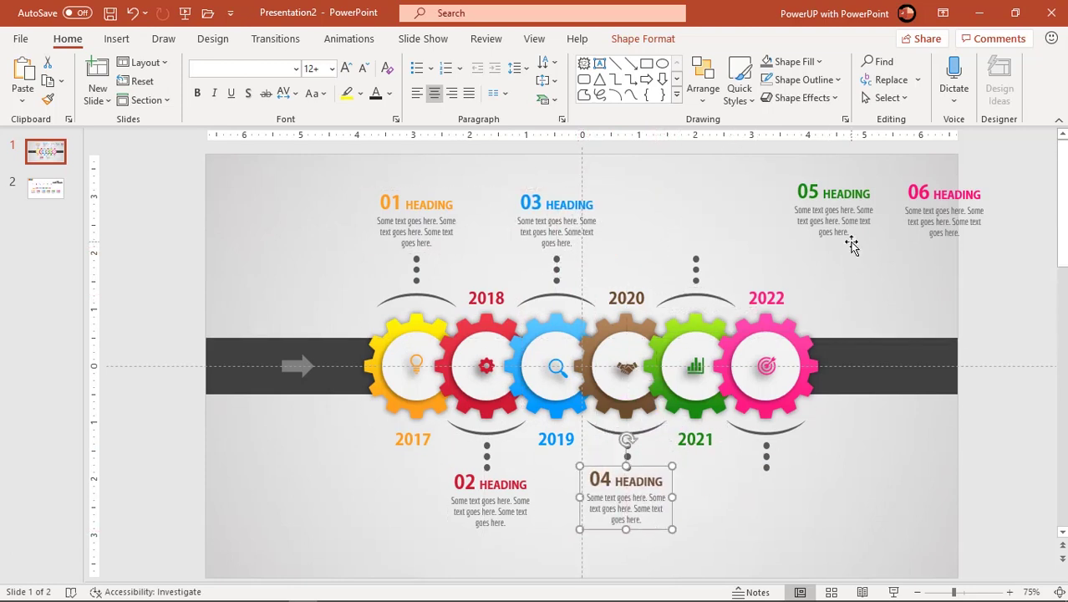
pyautogui.moveTo(852, 245); pyautogui.dragTo(713, 253)
pyautogui.click(950, 247)
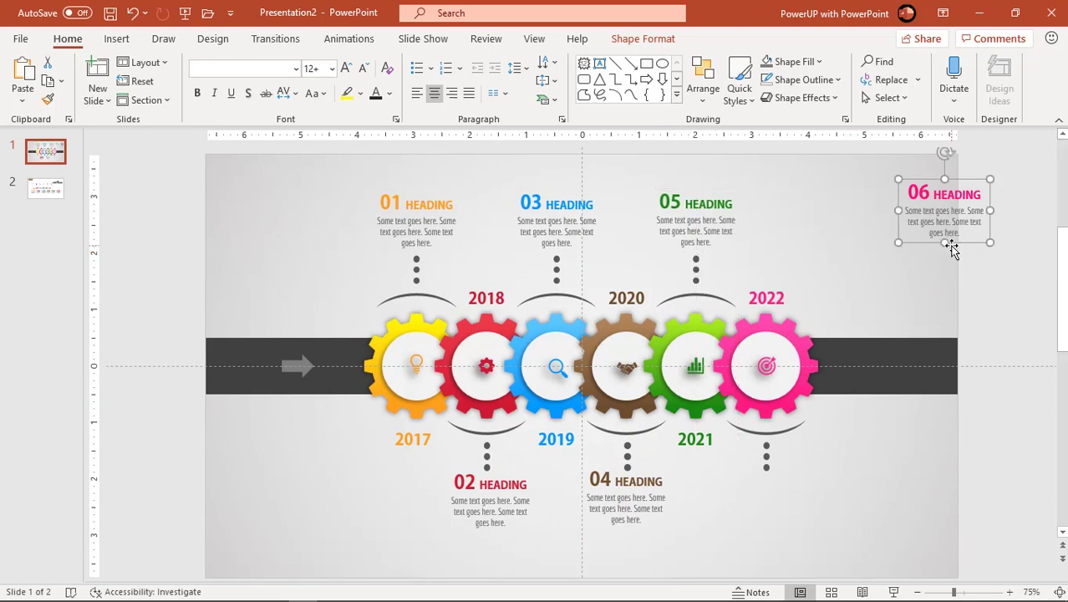
pyautogui.moveTo(951, 247); pyautogui.dragTo(778, 539)
# - Align the bottoms of headings 02, 04, 06 and the tops of 01, 03, 05
pyautogui.click(489, 508)
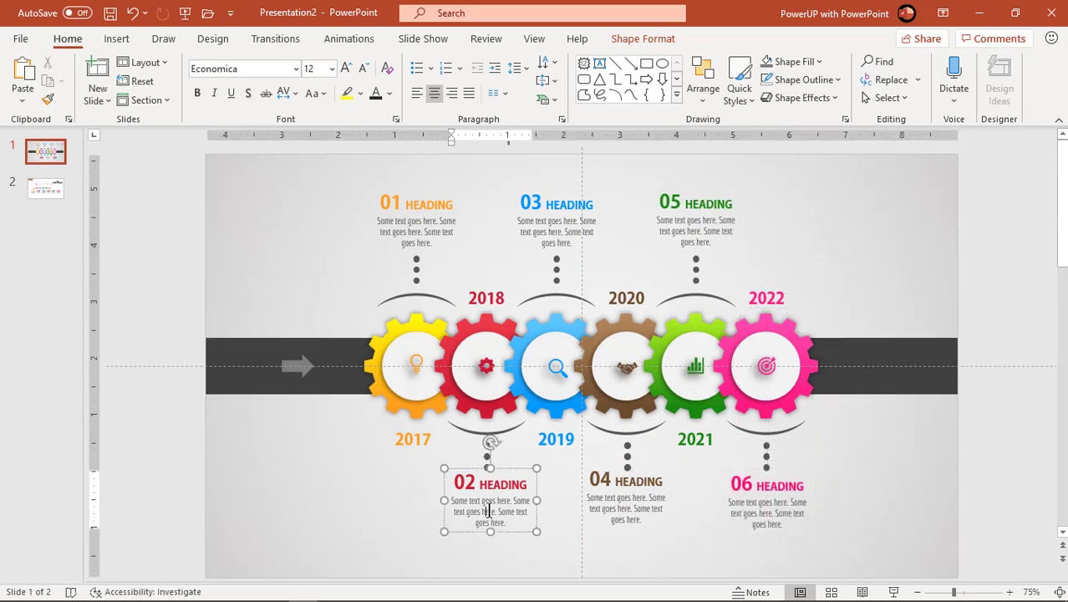
pyautogui.keyDown('shift'); pyautogui.click(619, 508); pyautogui.keyUp('shift')
pyautogui.keyDown('shift'); pyautogui.click(757, 512); pyautogui.keyUp('shift')
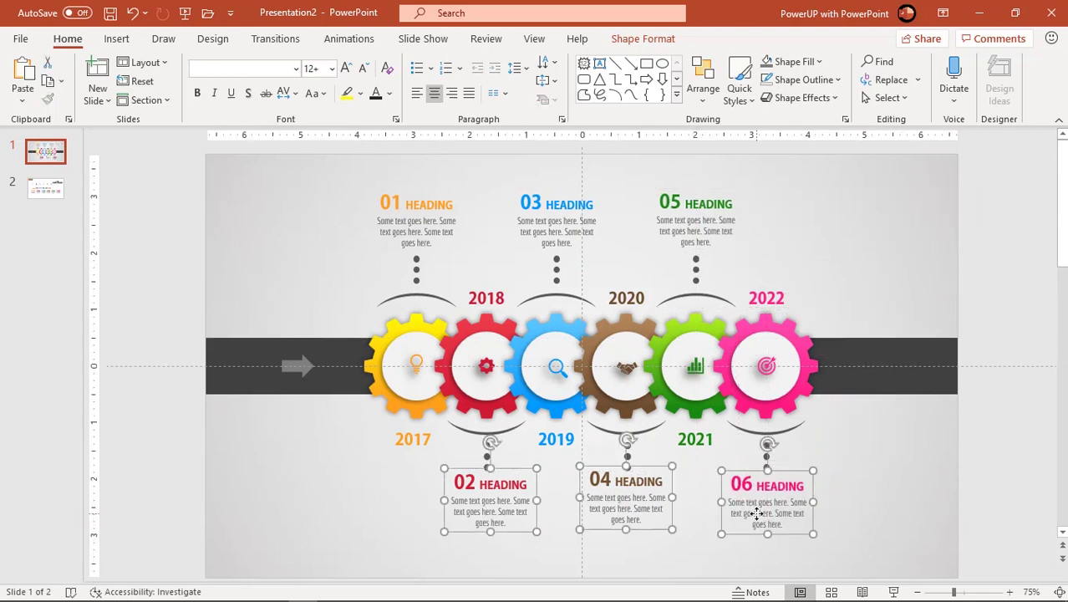
pyautogui.click(646, 38)
pyautogui.click(884, 63)
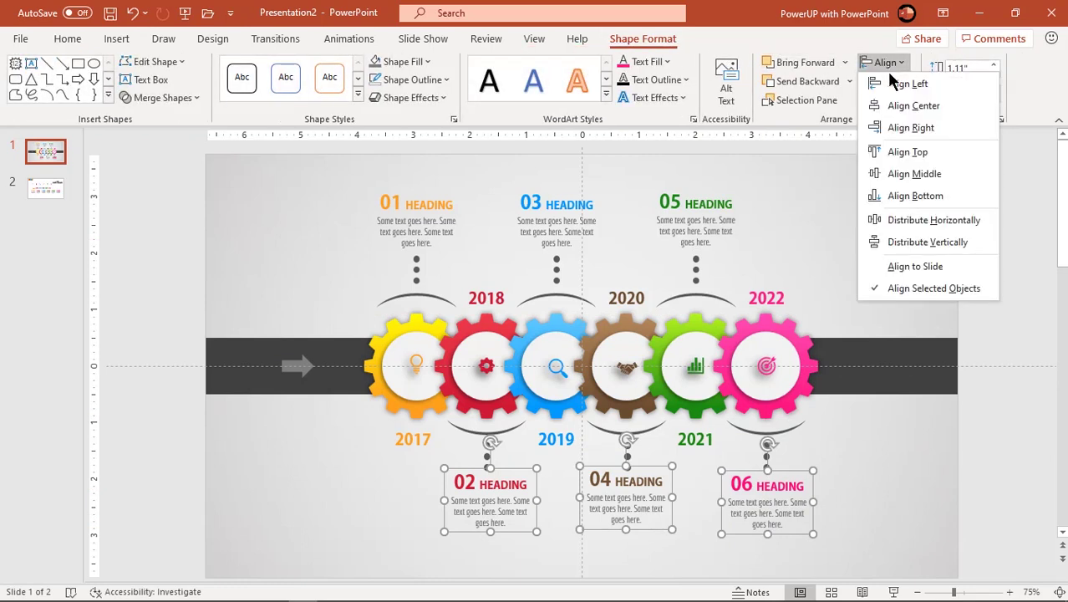
pyautogui.click(897, 197)
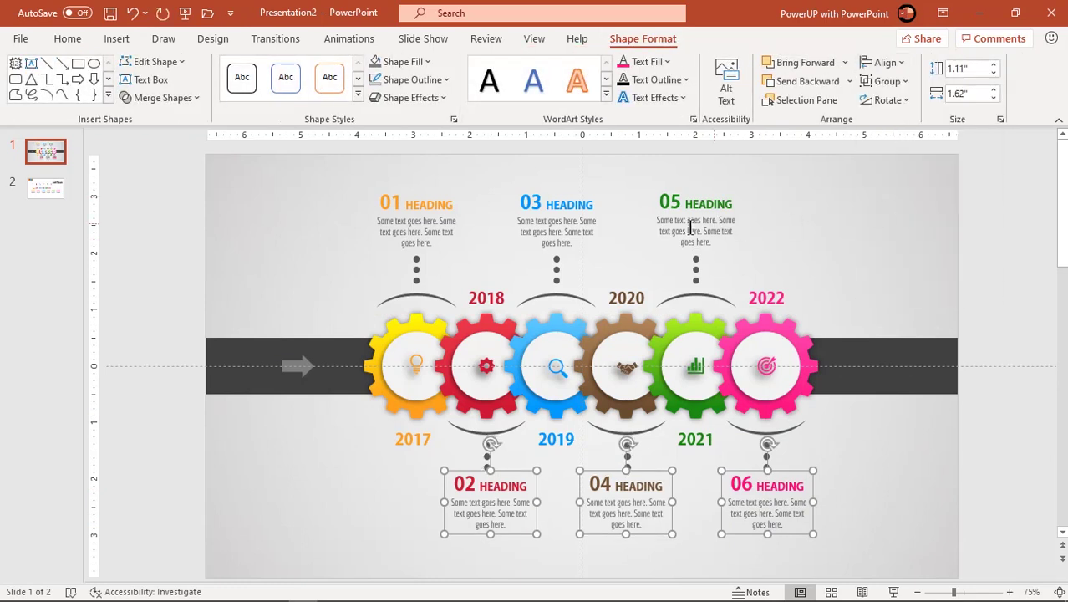
pyautogui.click(721, 247)
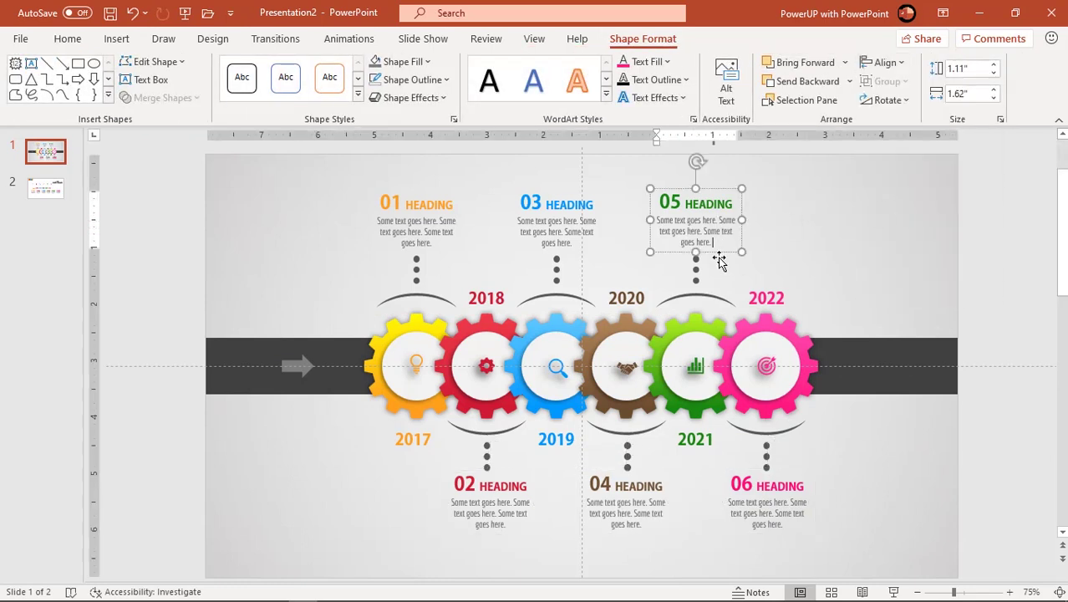
pyautogui.keyDown('shift'); pyautogui.click(556, 236); pyautogui.keyUp('shift')
pyautogui.keyDown('shift'); pyautogui.click(433, 223); pyautogui.keyUp('shift')
pyautogui.click(879, 63)
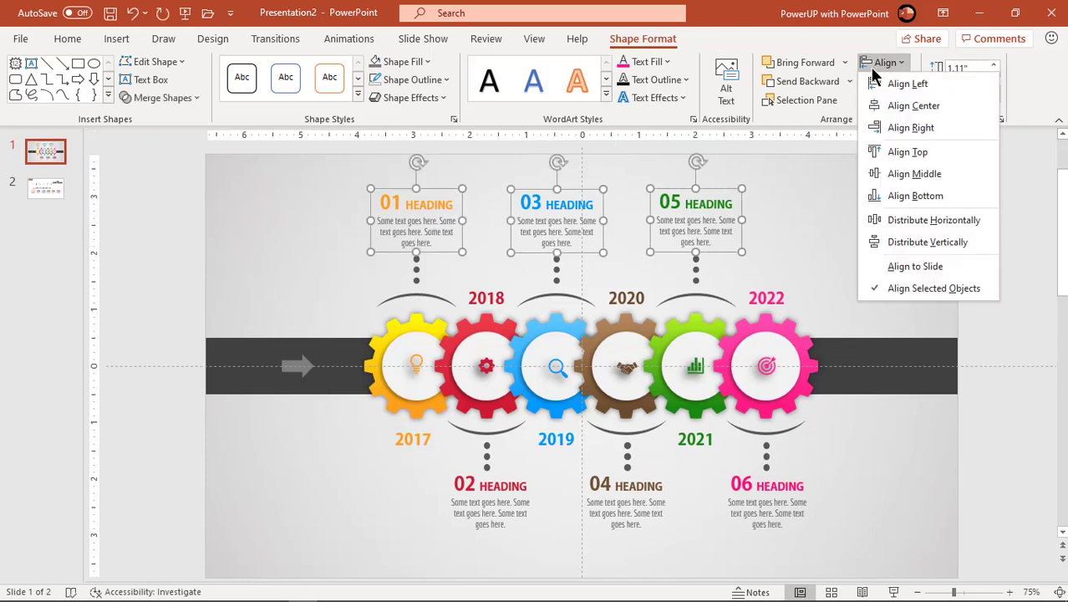
pyautogui.click(900, 155)
pyautogui.click(883, 222)
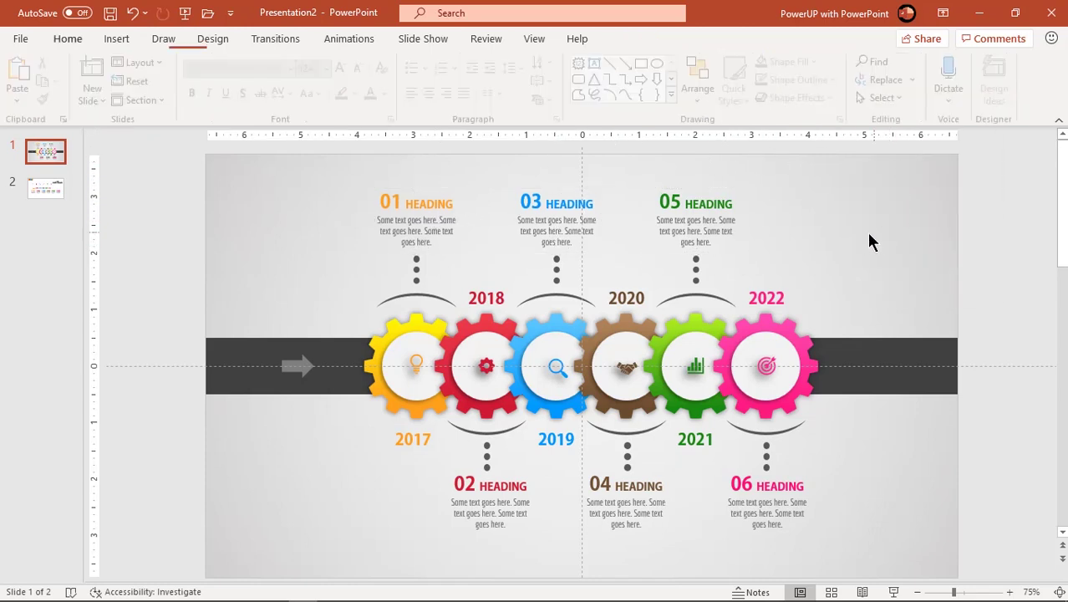
# - Paste the '6 Year Timeline infographic' title at the slide's lower left and start the slideshow
pyautogui.click(47, 190)
pyautogui.click(797, 262)
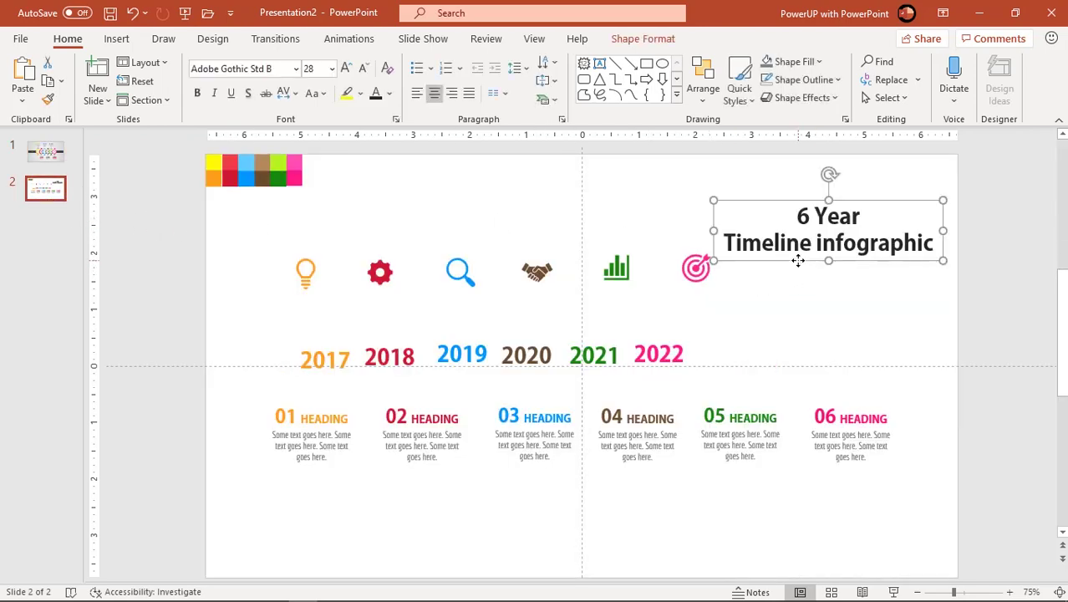
pyautogui.click(47, 154)
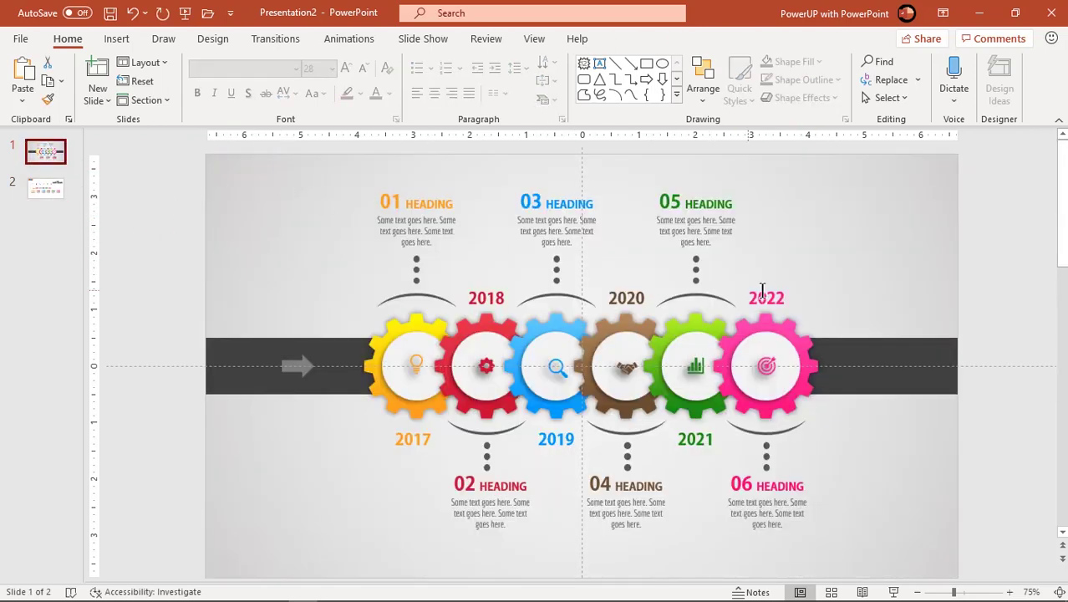
pyautogui.hotkey('ctrl', 'v')
pyautogui.moveTo(819, 261)
pyautogui.mouseDown()
pyautogui.moveTo(830, 210)
pyautogui.moveTo(309, 196)
pyautogui.moveTo(312, 540)
pyautogui.mouseUp()
pyautogui.click(917, 482)
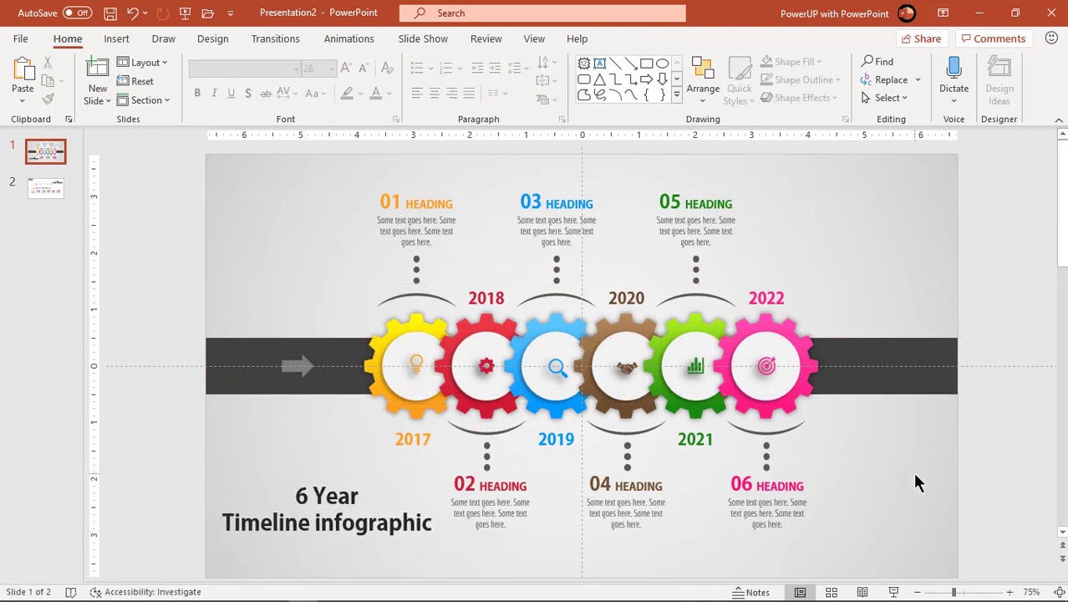
pyautogui.press('F5')
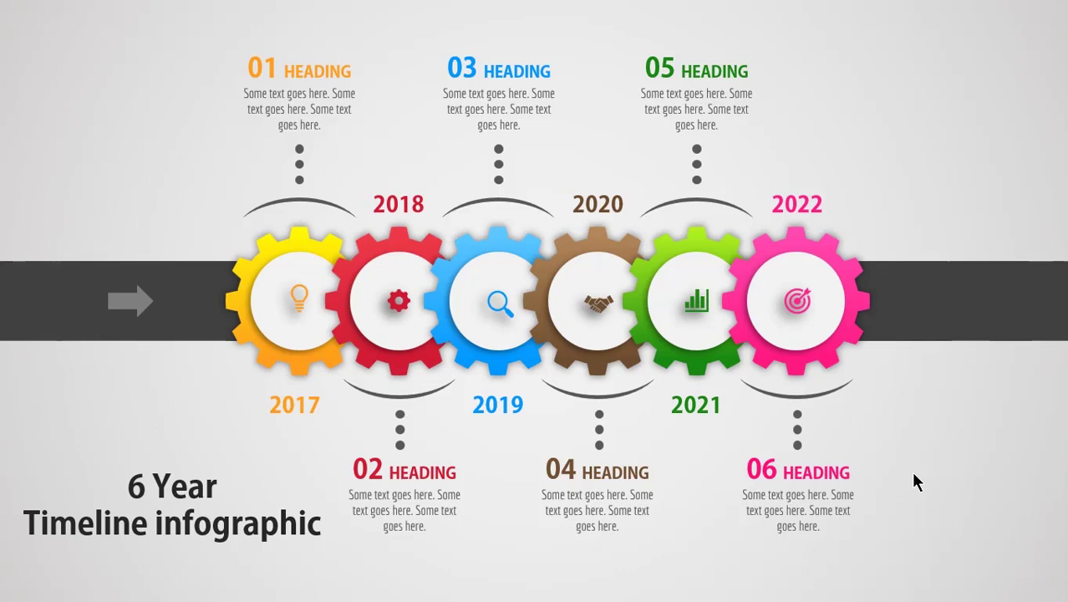
# - Exit the full-screen slideshow with Esc, back to Normal view
pyautogui.press('Escape')
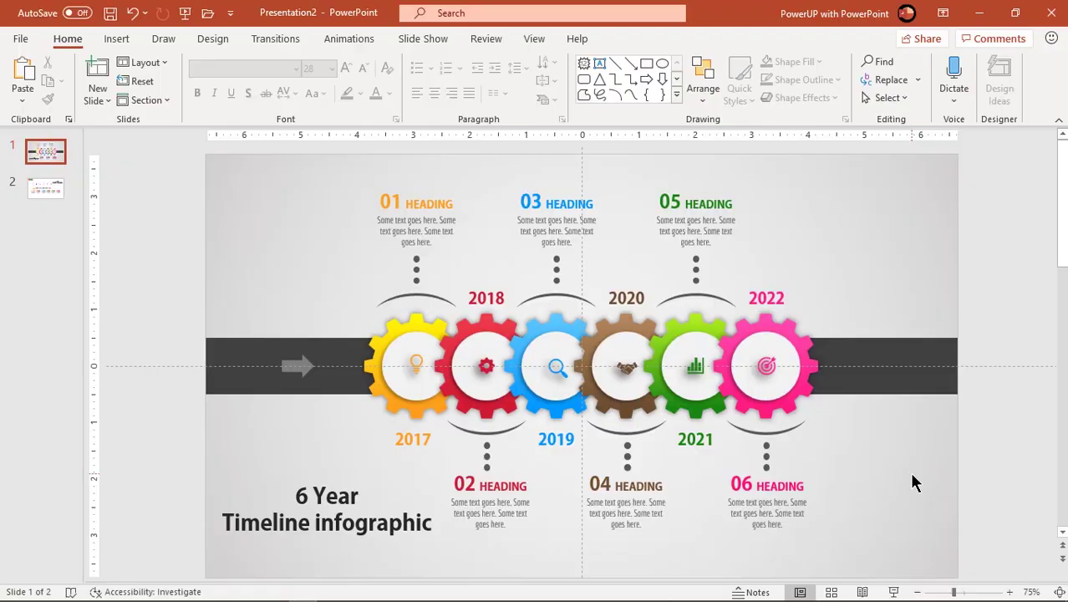